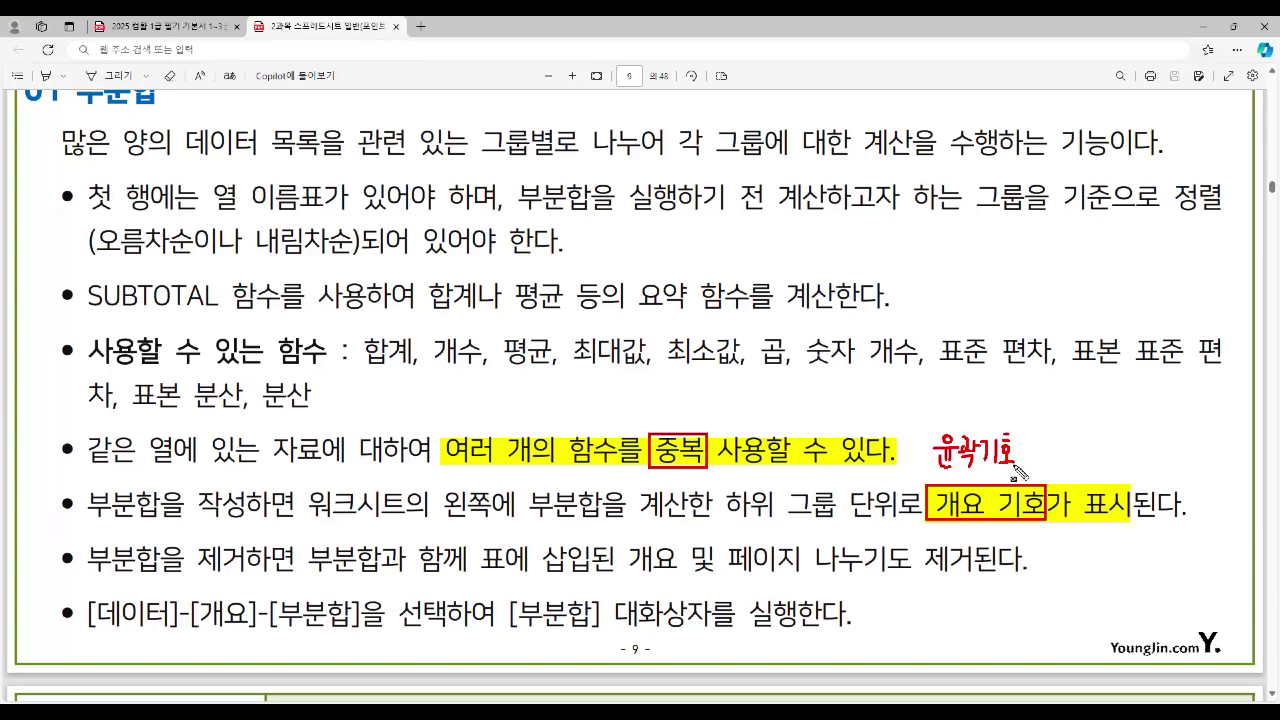
Step: Mark the 윤곽기호 note, the 개요 및 페이지 나누기 removal rule and the [데이터]-[개요]-[부분합] path on page 9, and clear the marks
mouse_move(932, 442)
mouse_down()
mouse_move(972, 460)
mouse_move(1018, 457)
mouse_up()
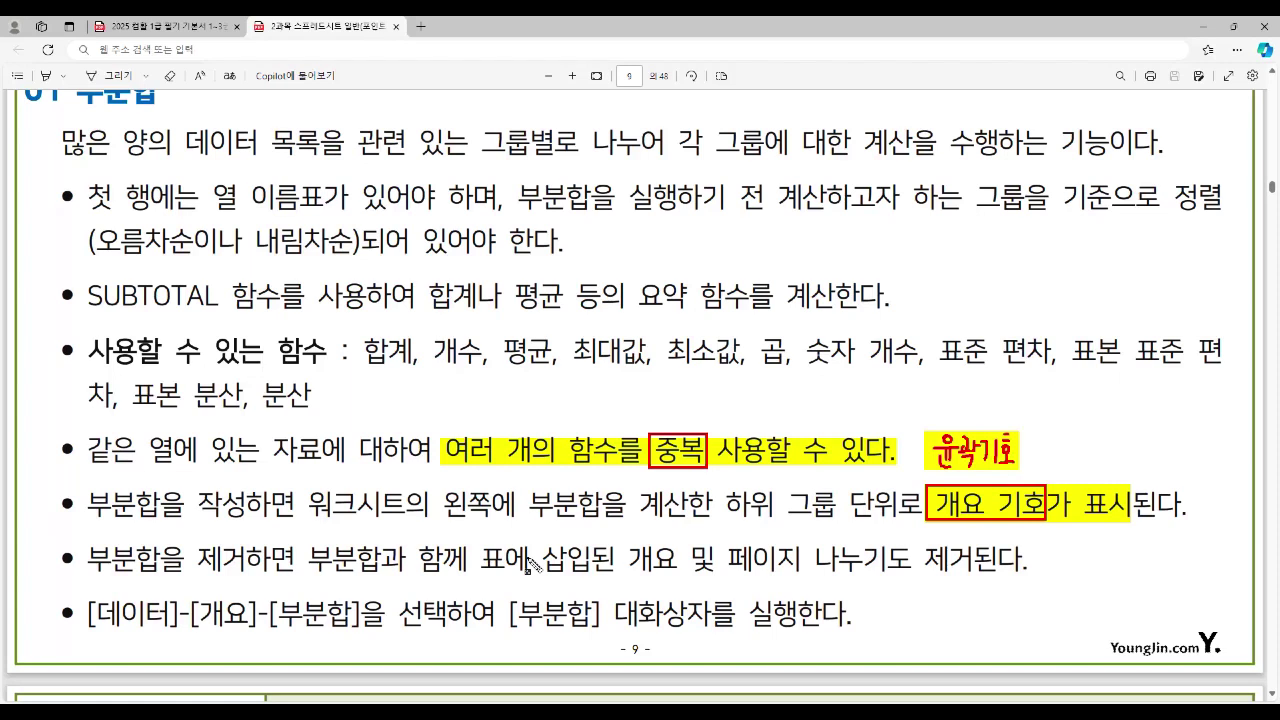
drag(630, 560, 970, 578)
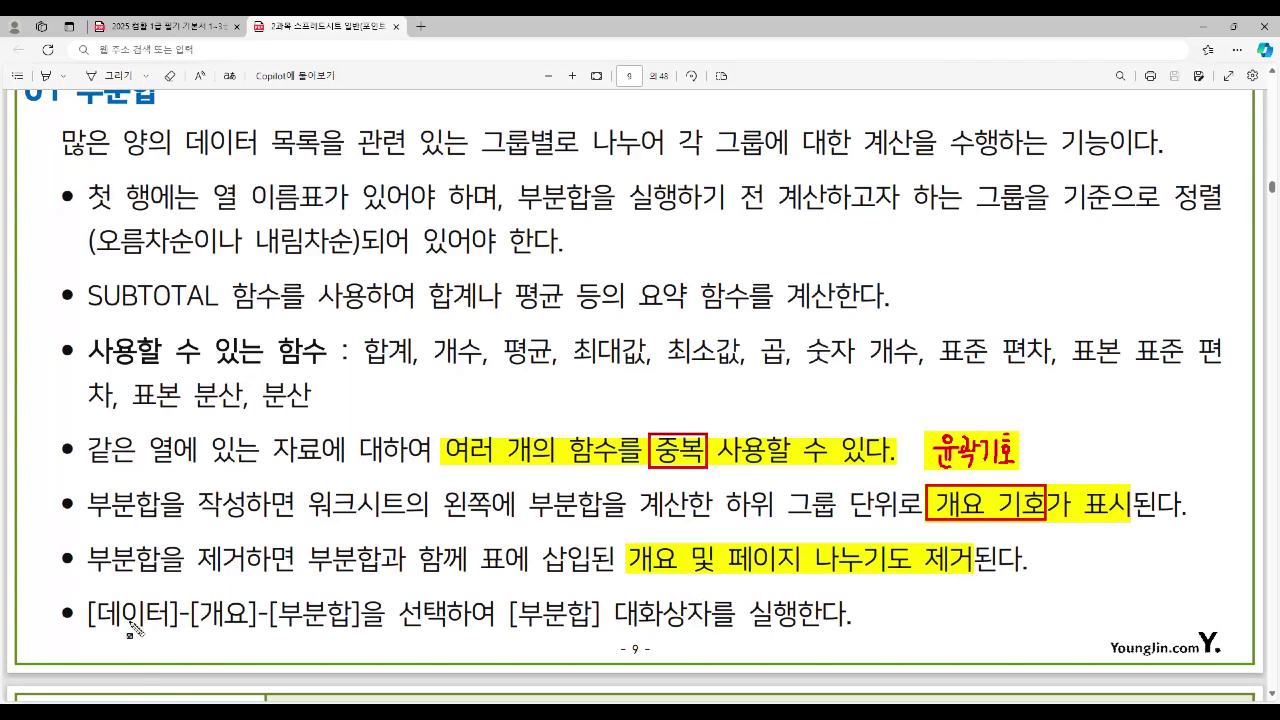
drag(95, 614, 352, 624)
mouse_move(523, 609)
mouse_down()
mouse_move(734, 612)
mouse_move(777, 625)
mouse_move(772, 636)
mouse_up()
key(Escape)
Step: View the 부분합 dialog explanation on page 10, and switch to the Excel workbook to point out the two separated 상담부 entries
scroll(782, 535, down, 6)
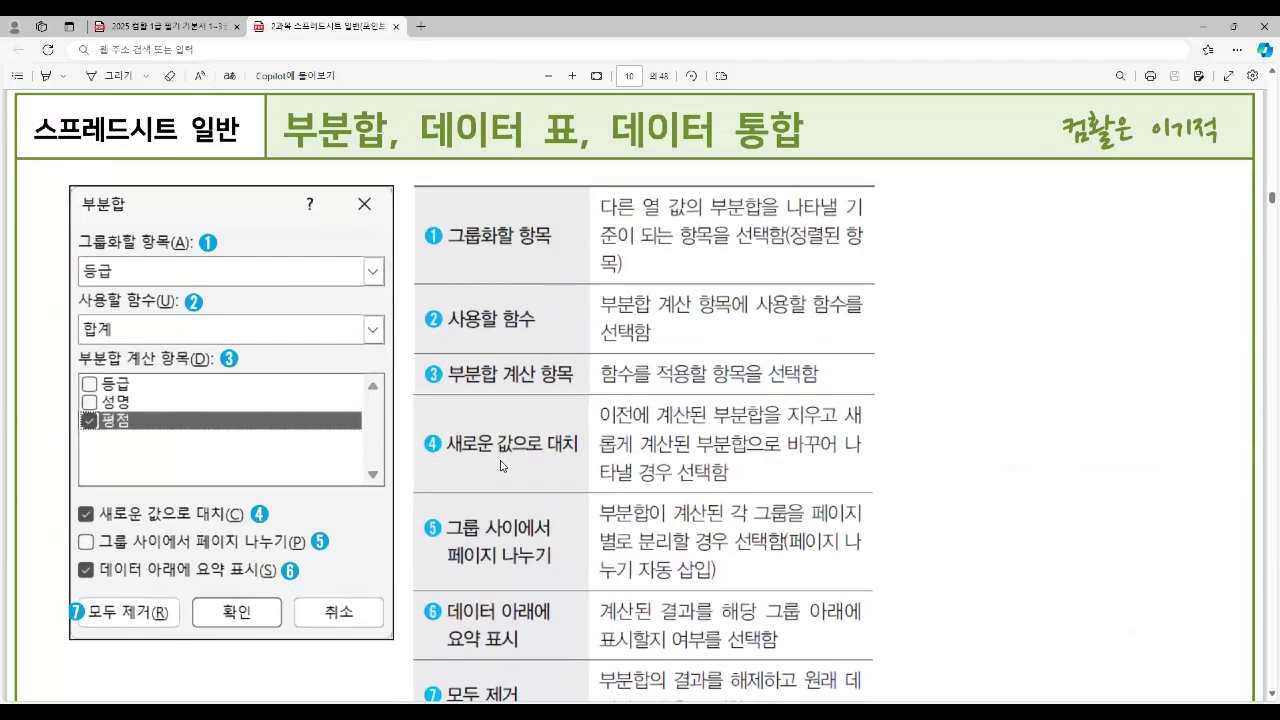
key(alt+Tab)
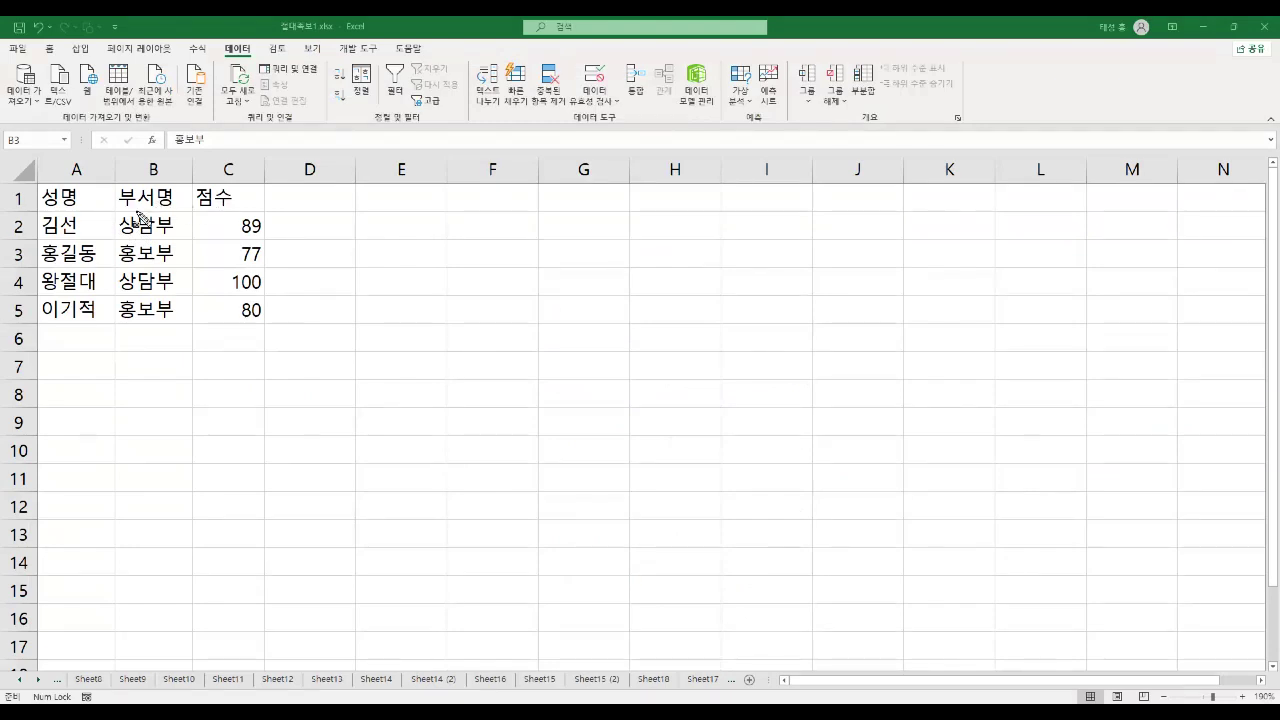
drag(120, 226, 176, 226)
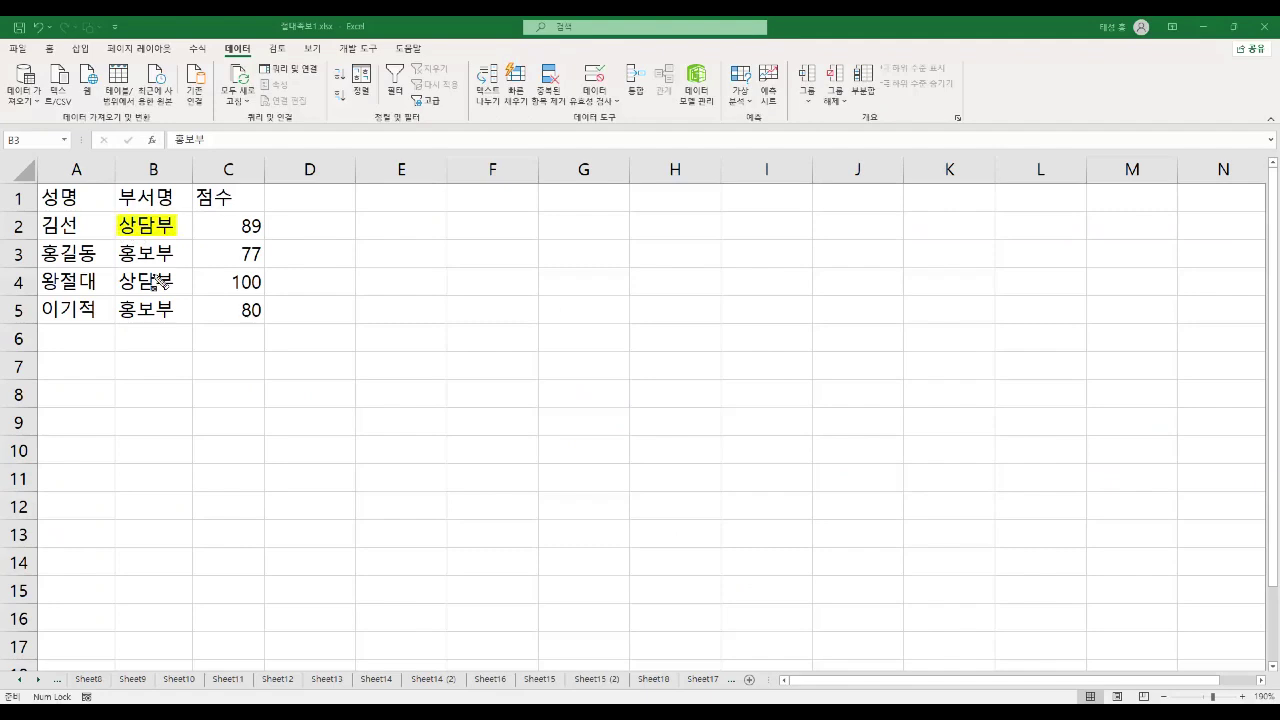
drag(120, 282, 176, 282)
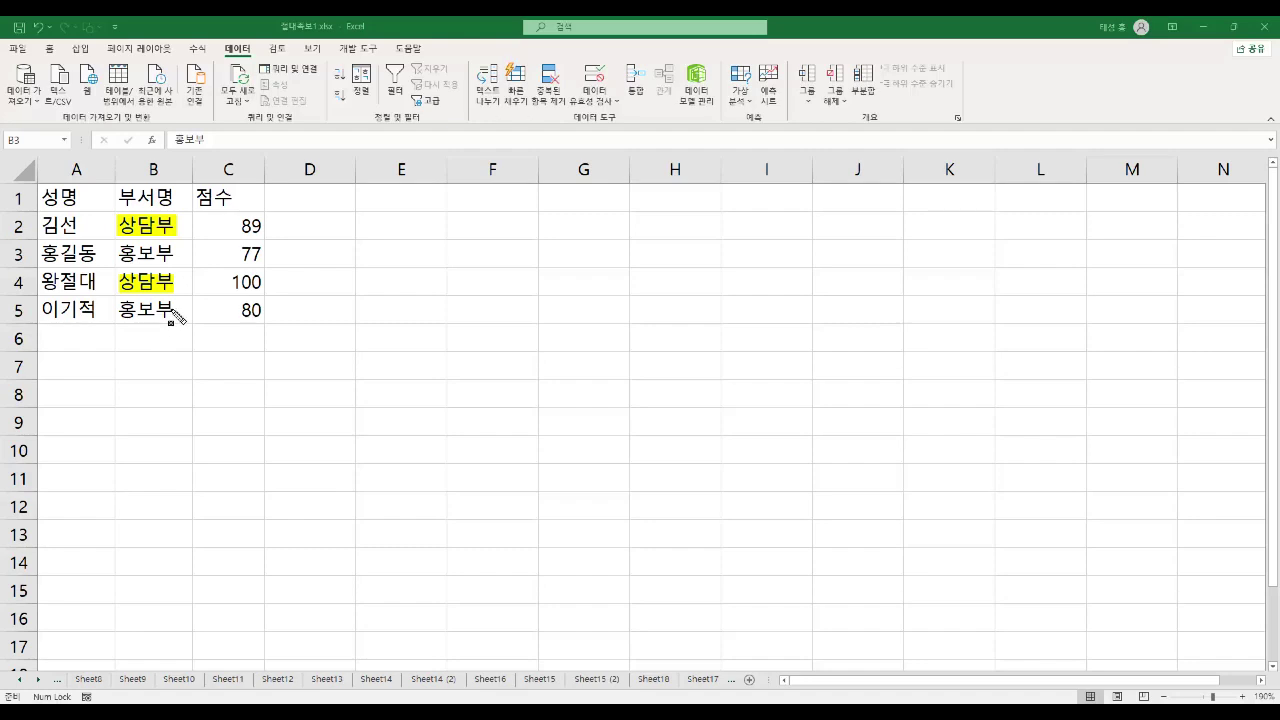
key(Escape)
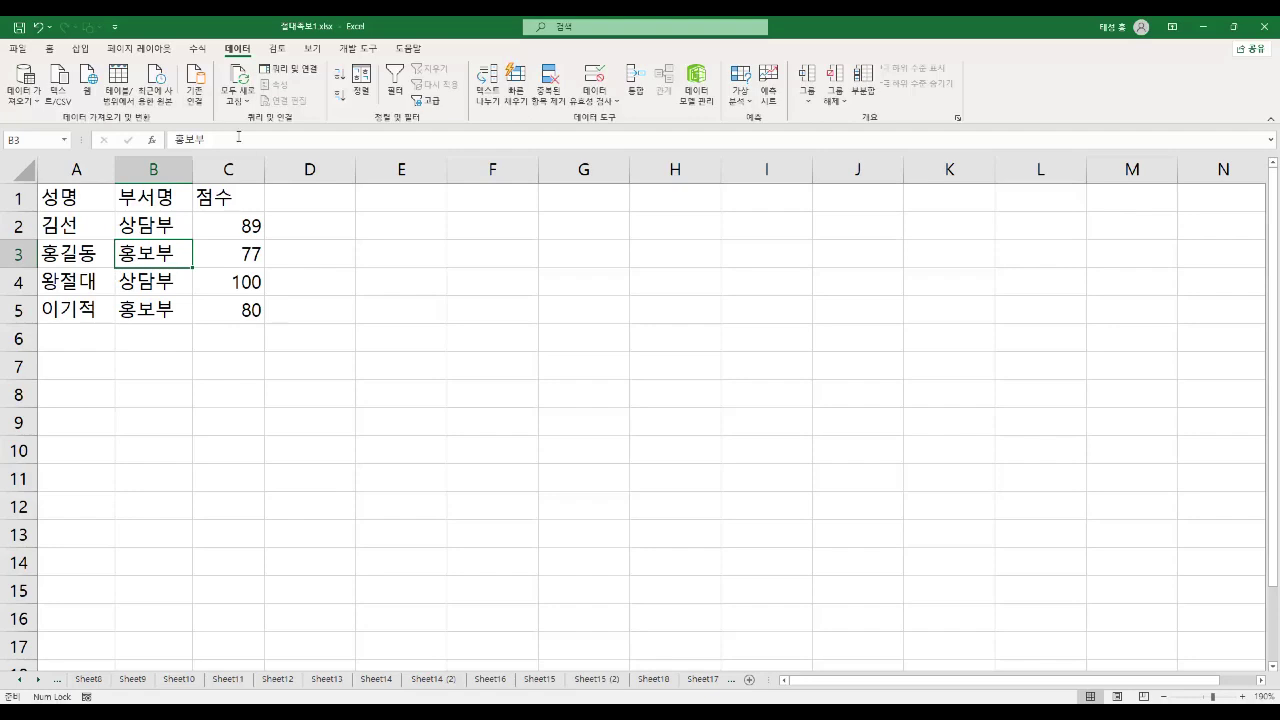
Step: Sort the table by 부서명 on cell values in ascending order (오름차순), and check the department entries in B2 to B5
click(863, 92)
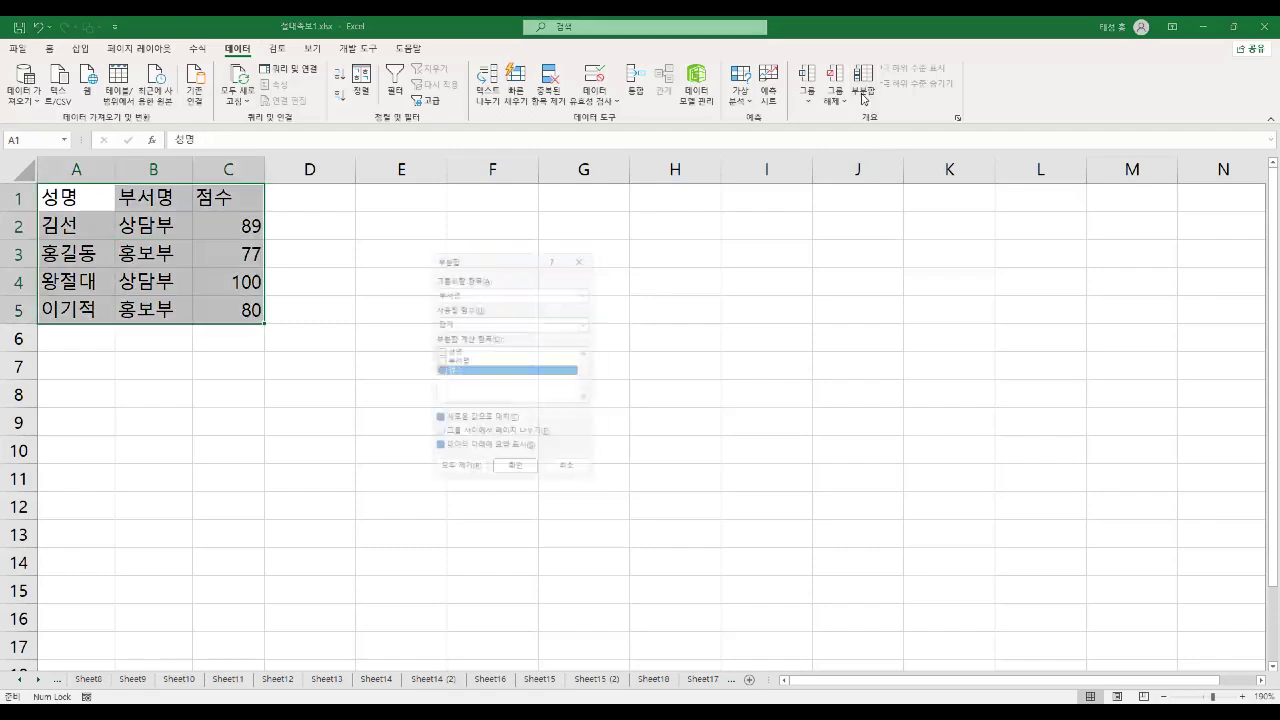
click(572, 476)
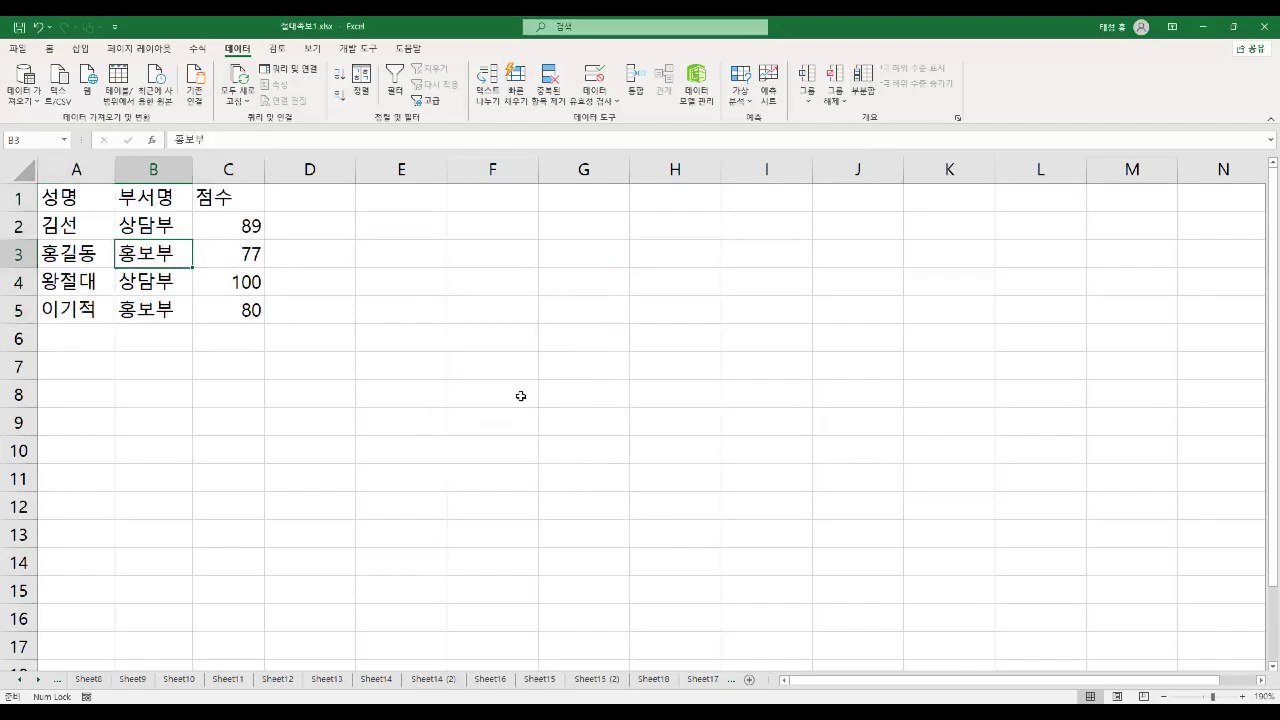
click(362, 88)
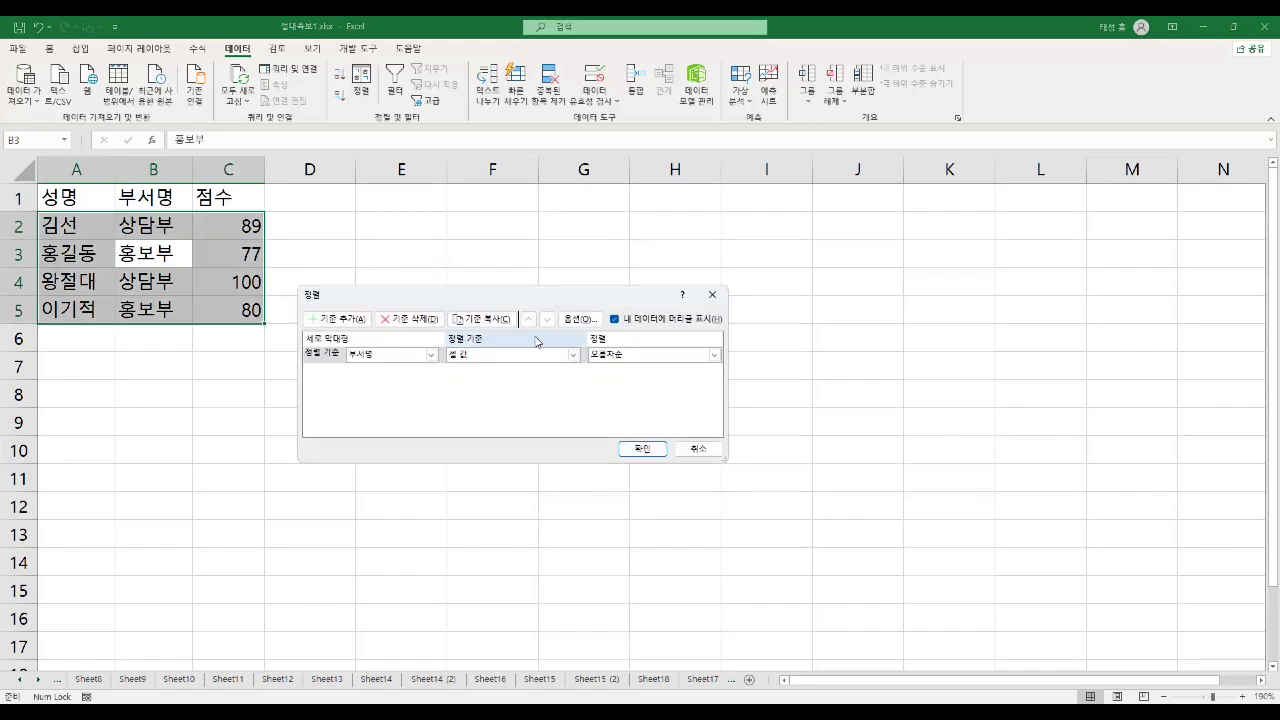
click(431, 355)
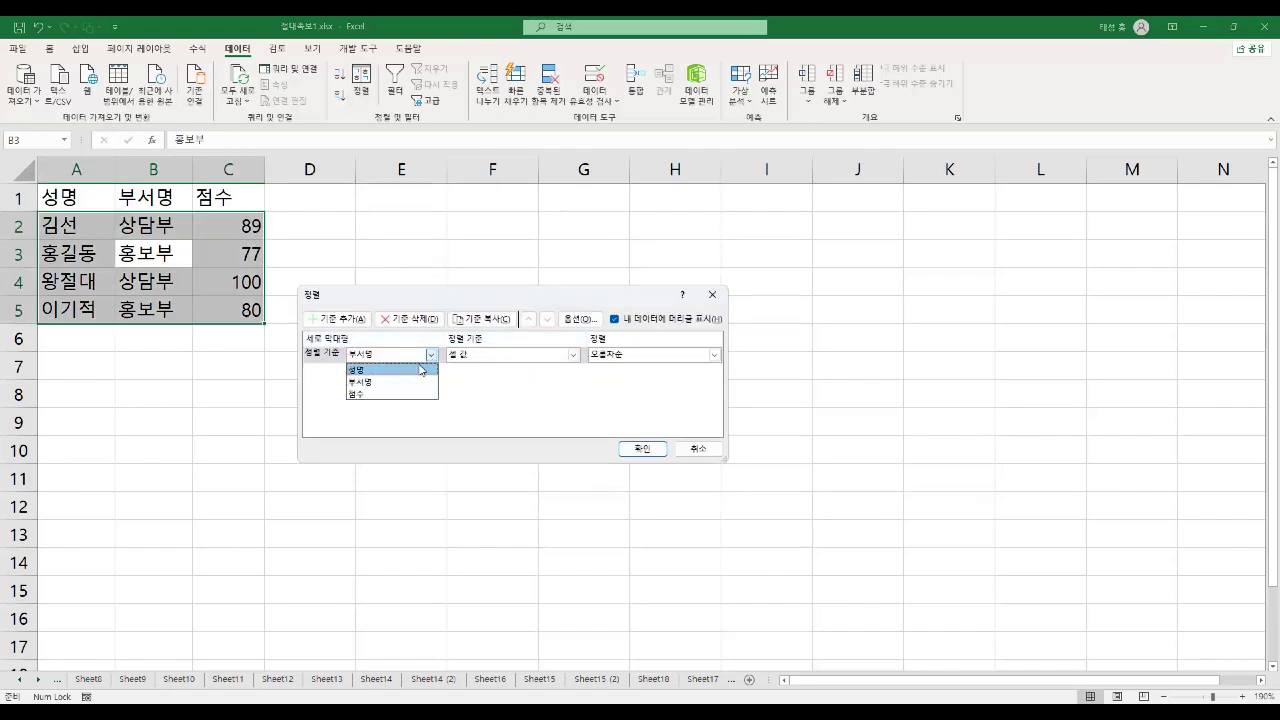
click(380, 383)
click(715, 355)
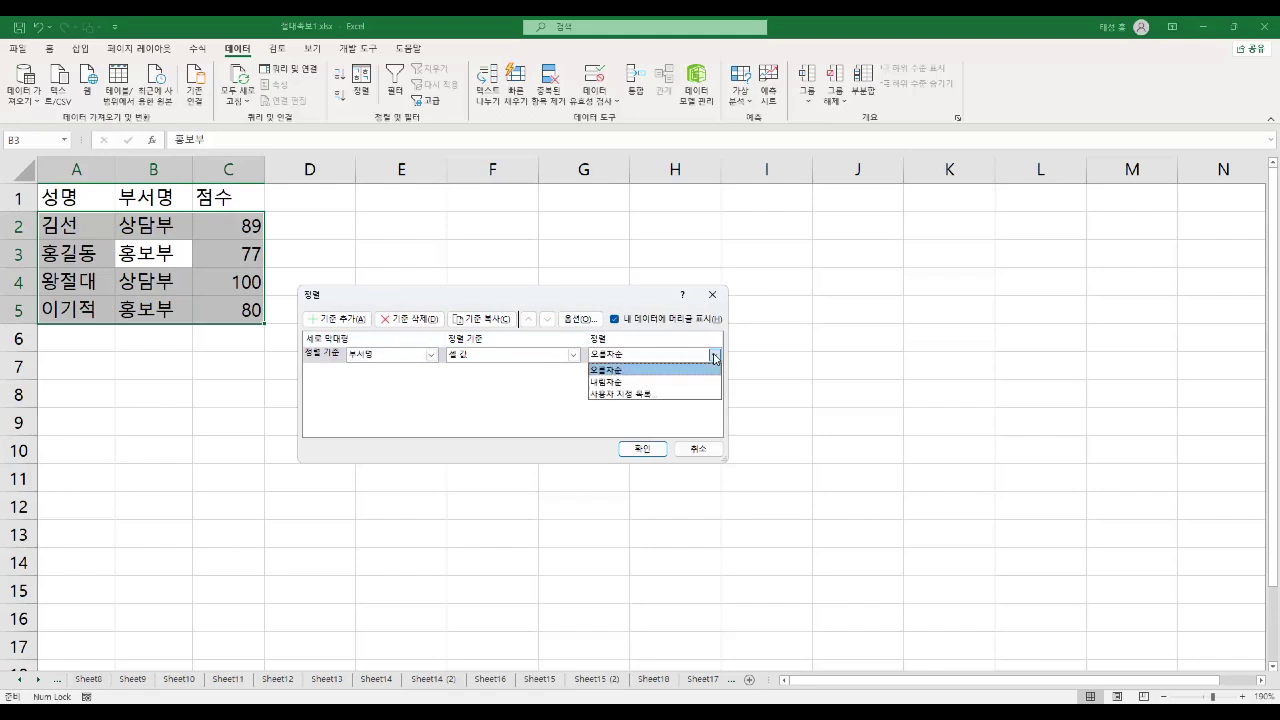
click(653, 452)
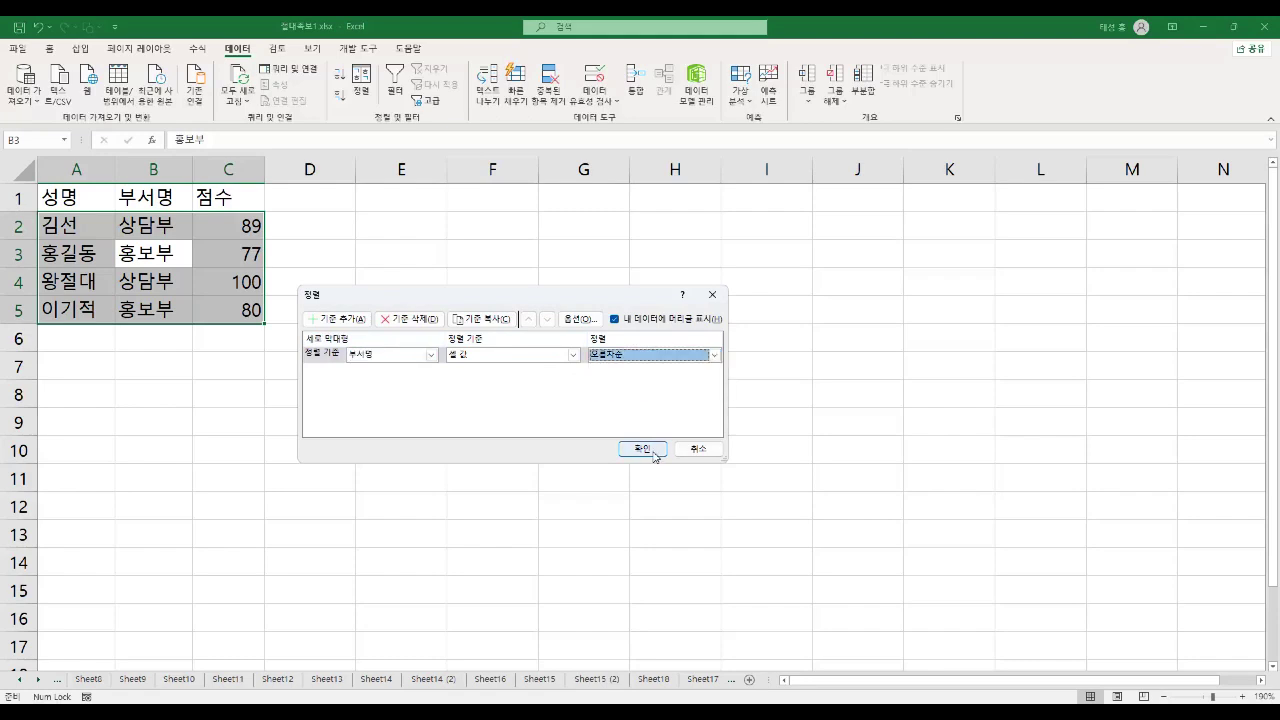
click(645, 449)
click(168, 227)
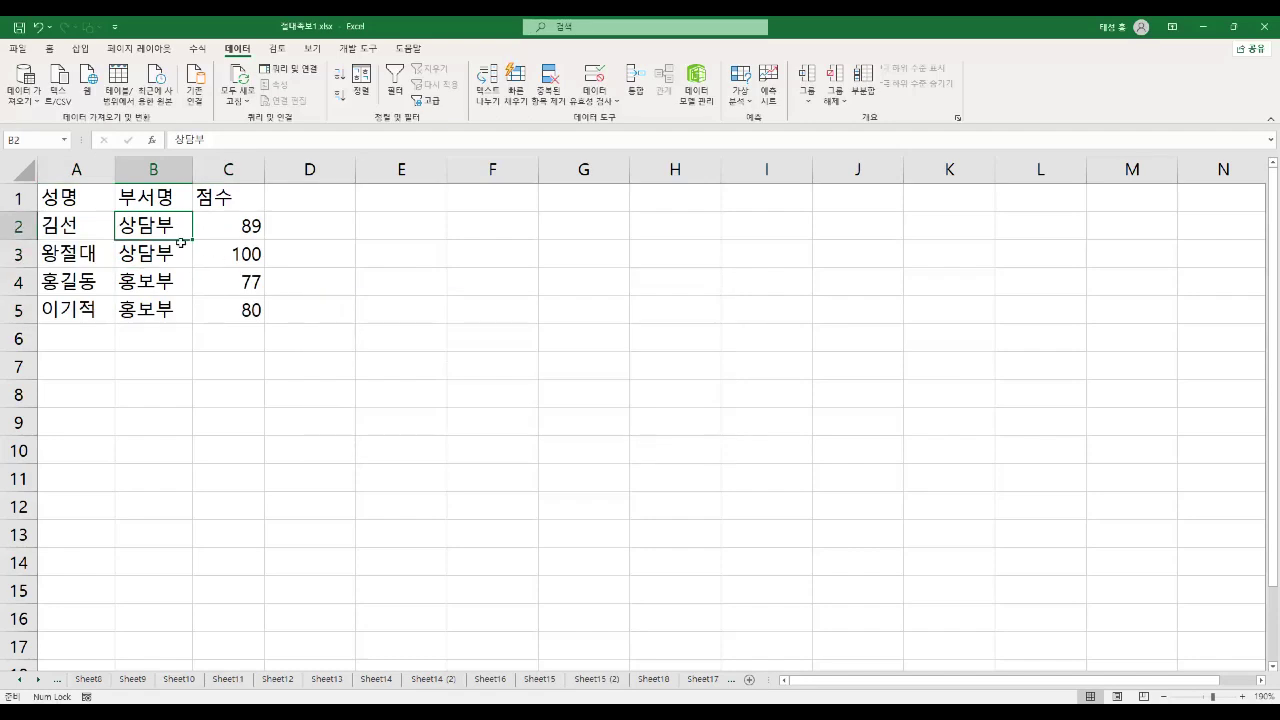
click(168, 256)
click(172, 280)
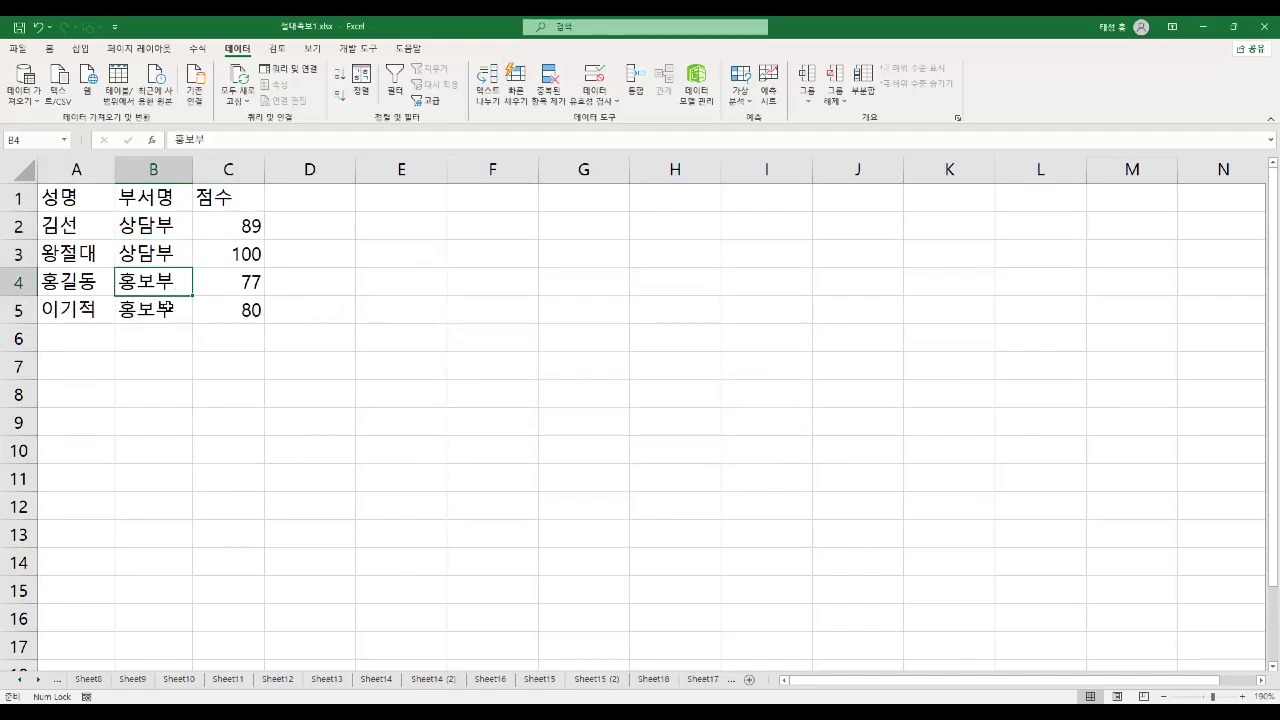
click(166, 308)
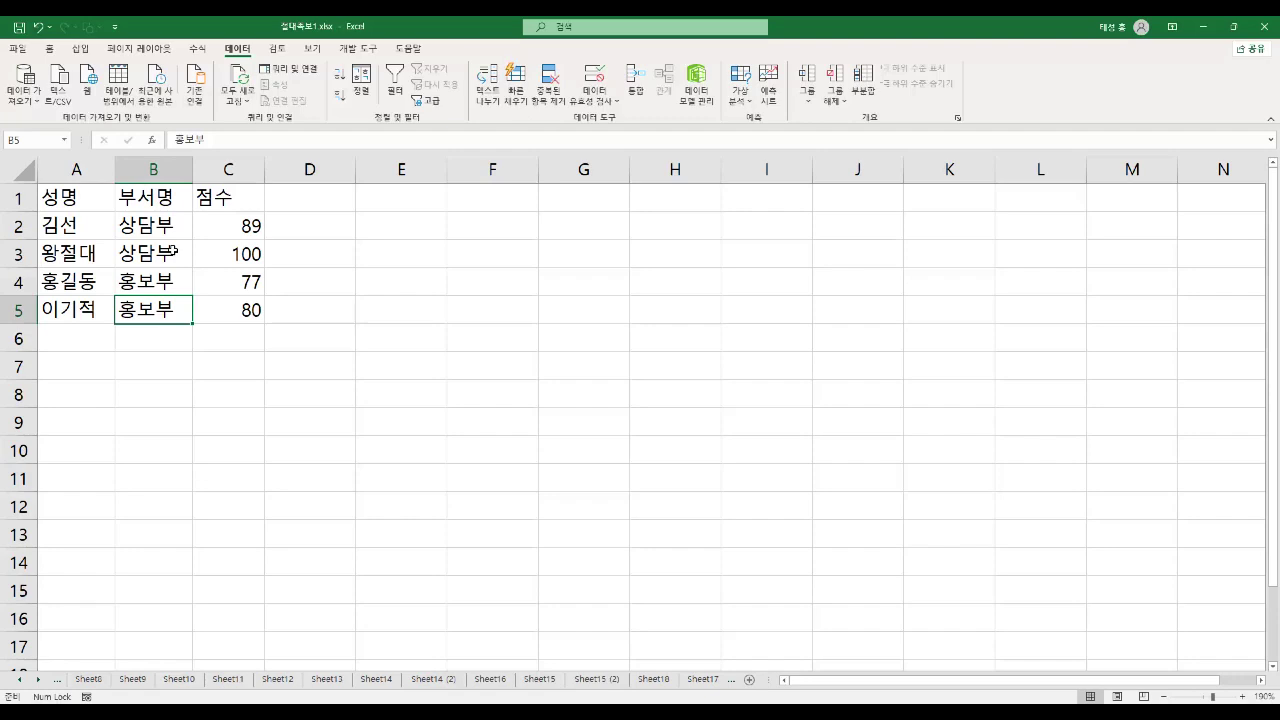
Step: Set up a subtotal (부분합) for the table grouped by 부서명, using the 합계 function on the 점수 column
click(862, 82)
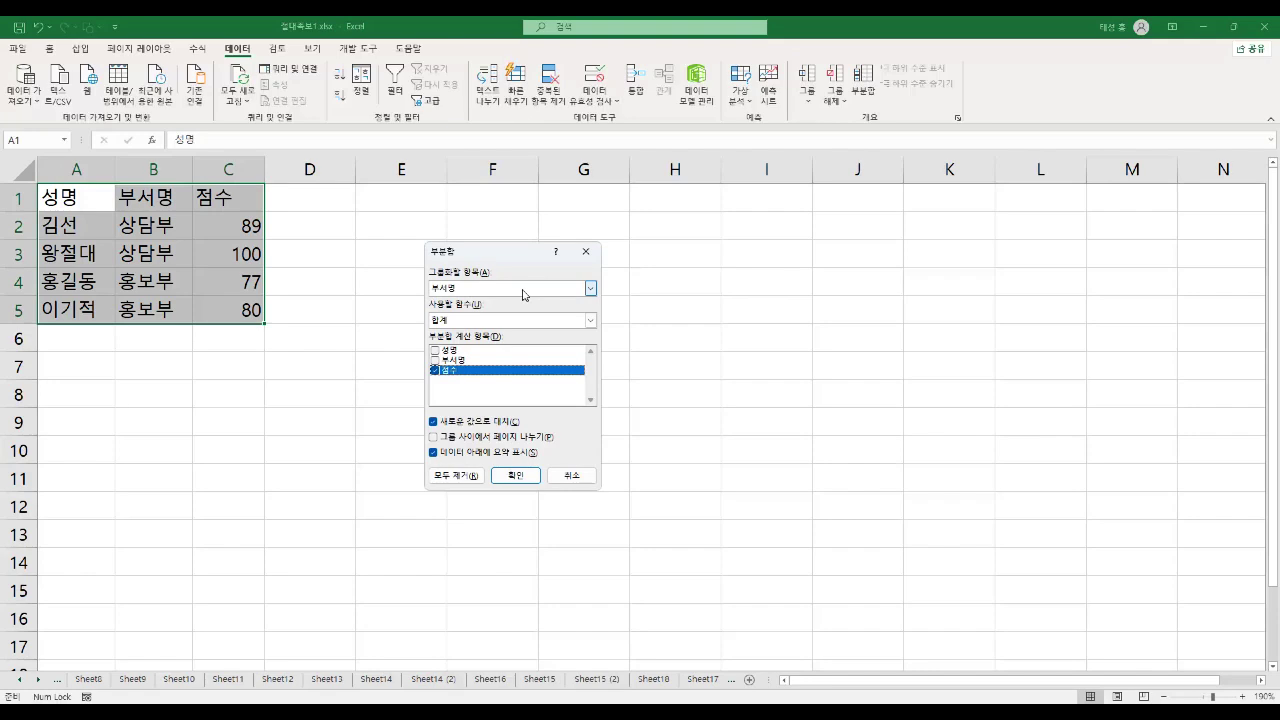
click(590, 290)
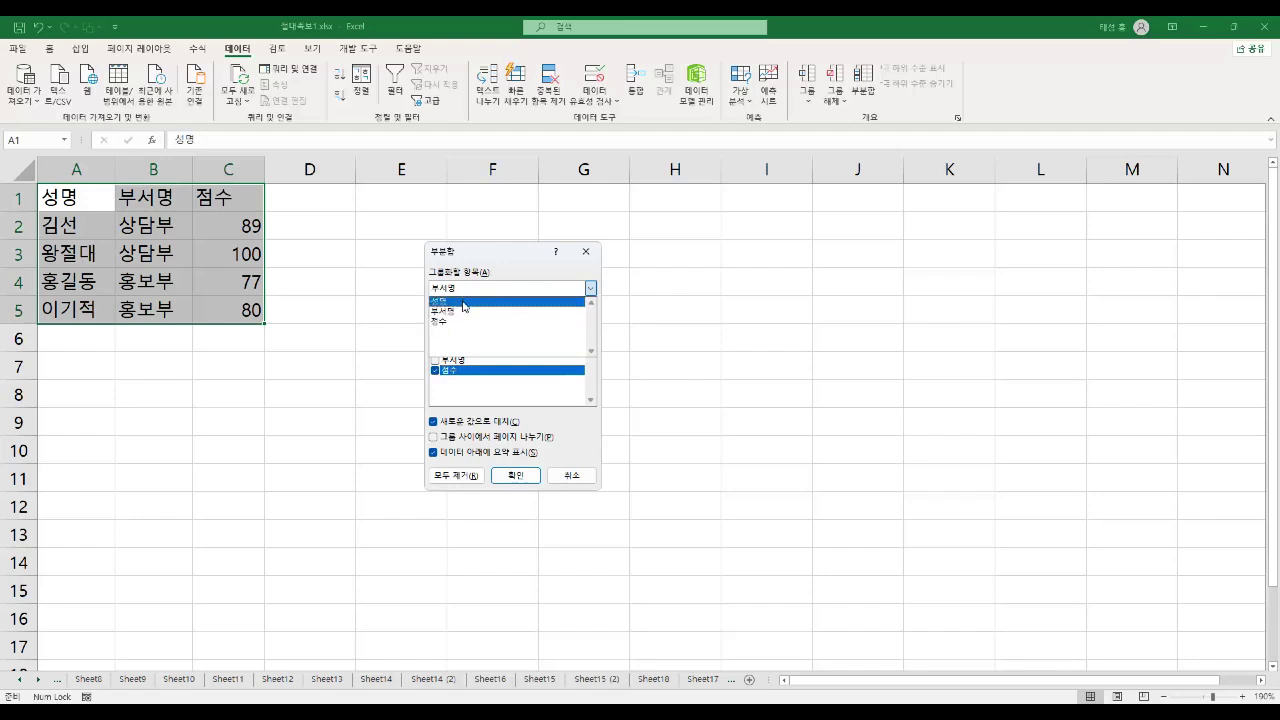
click(466, 312)
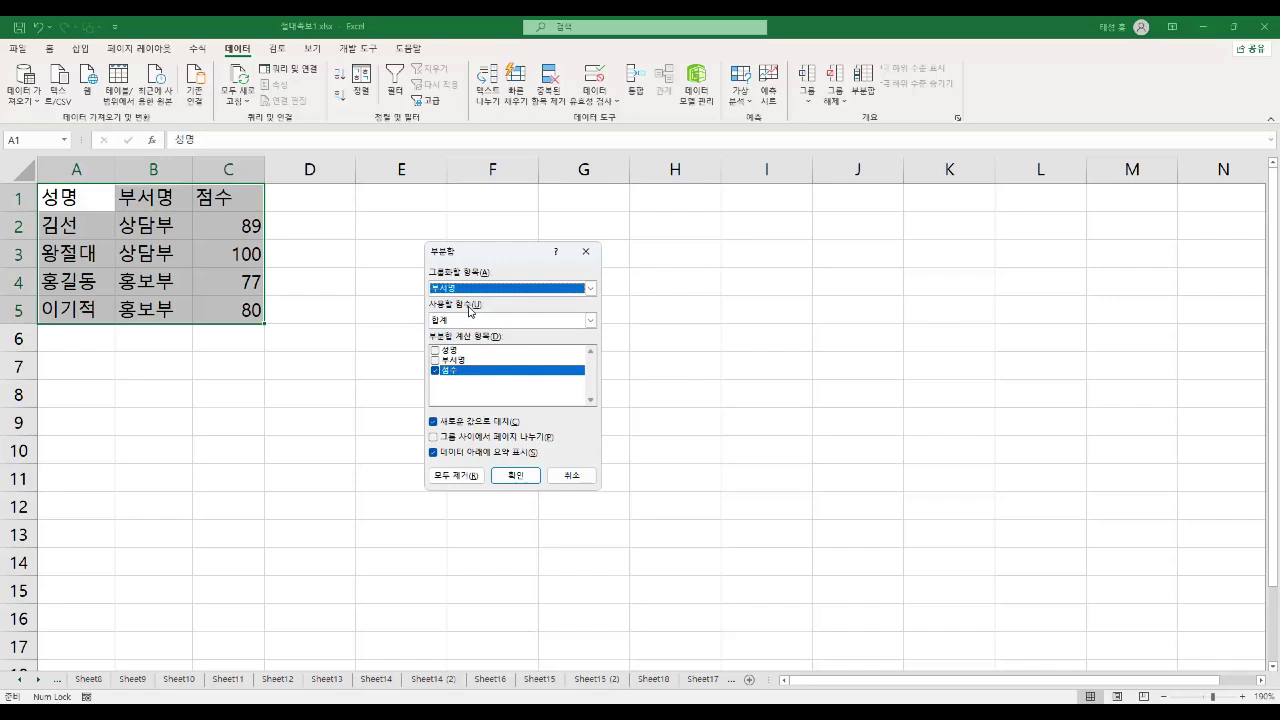
click(590, 321)
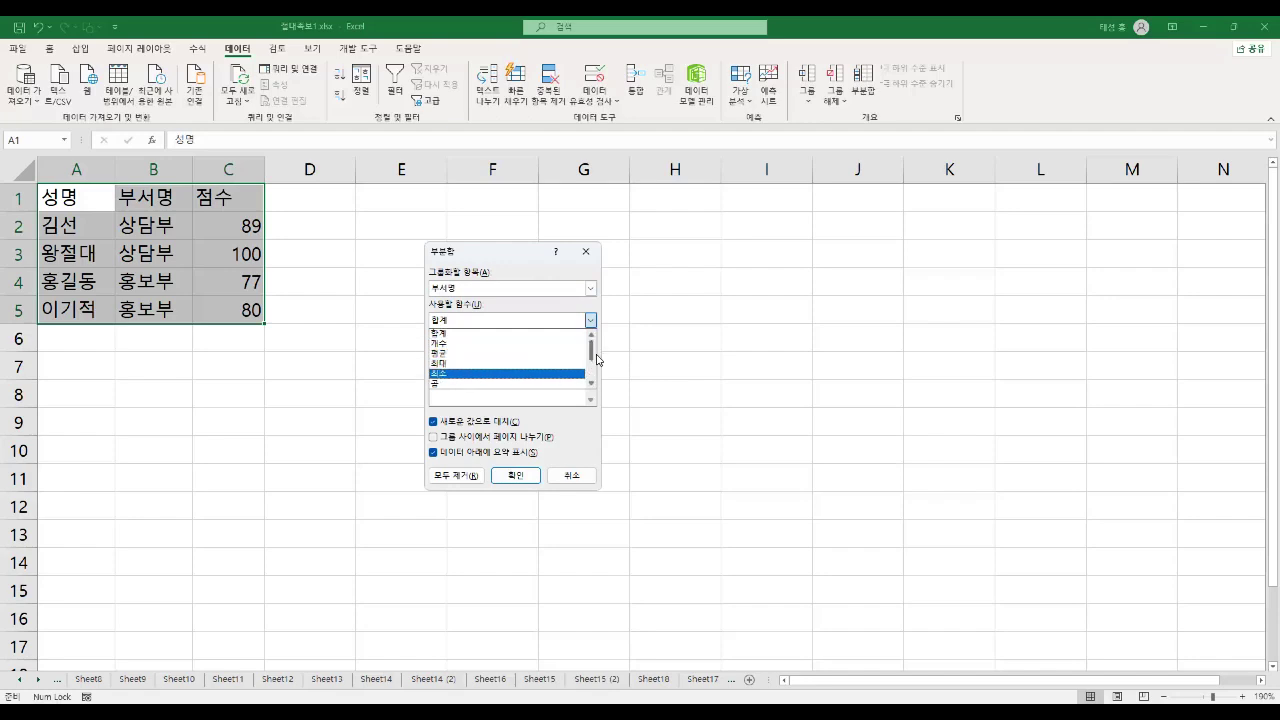
scroll(591, 355, down, 2)
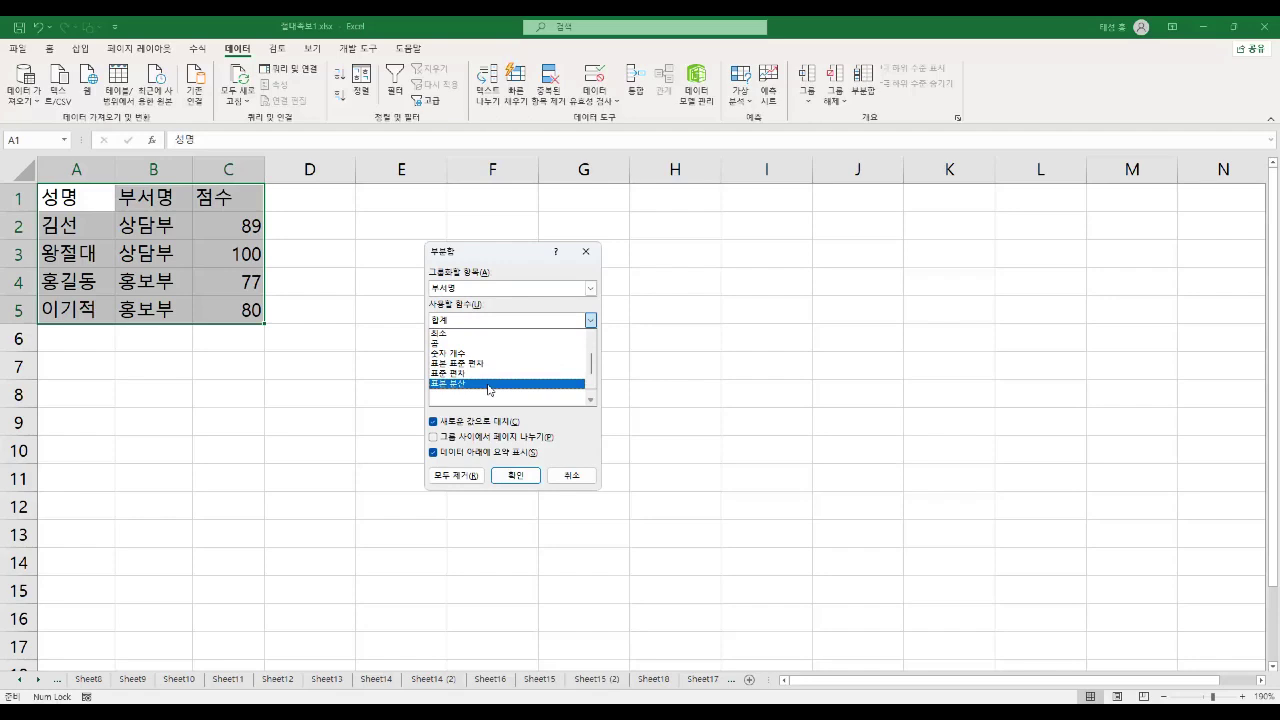
scroll(589, 371, down, 1)
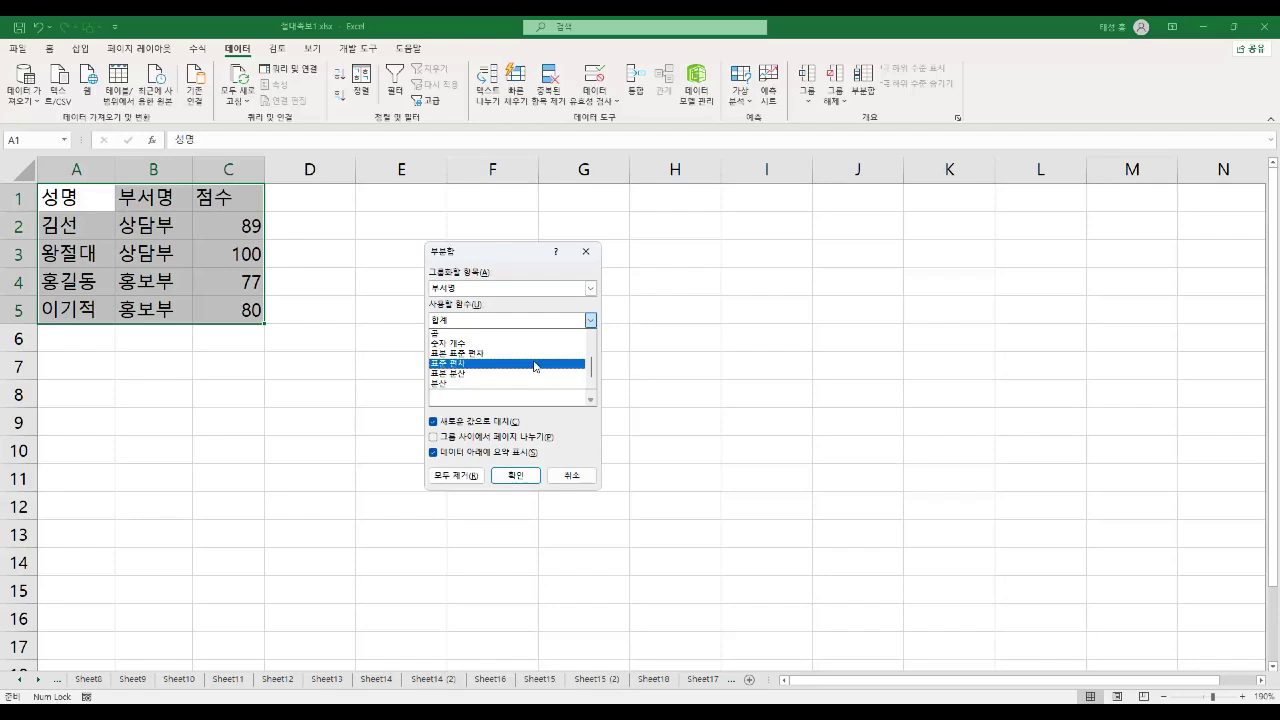
scroll(540, 360, up, 2)
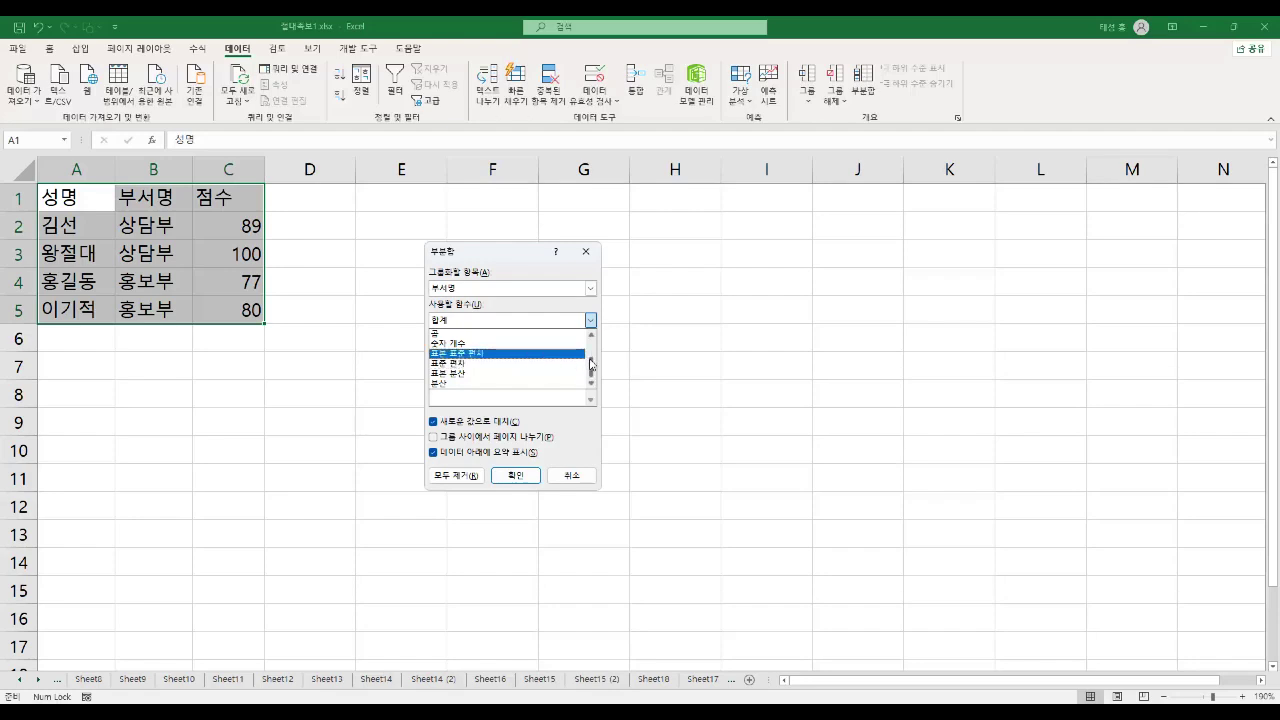
click(497, 336)
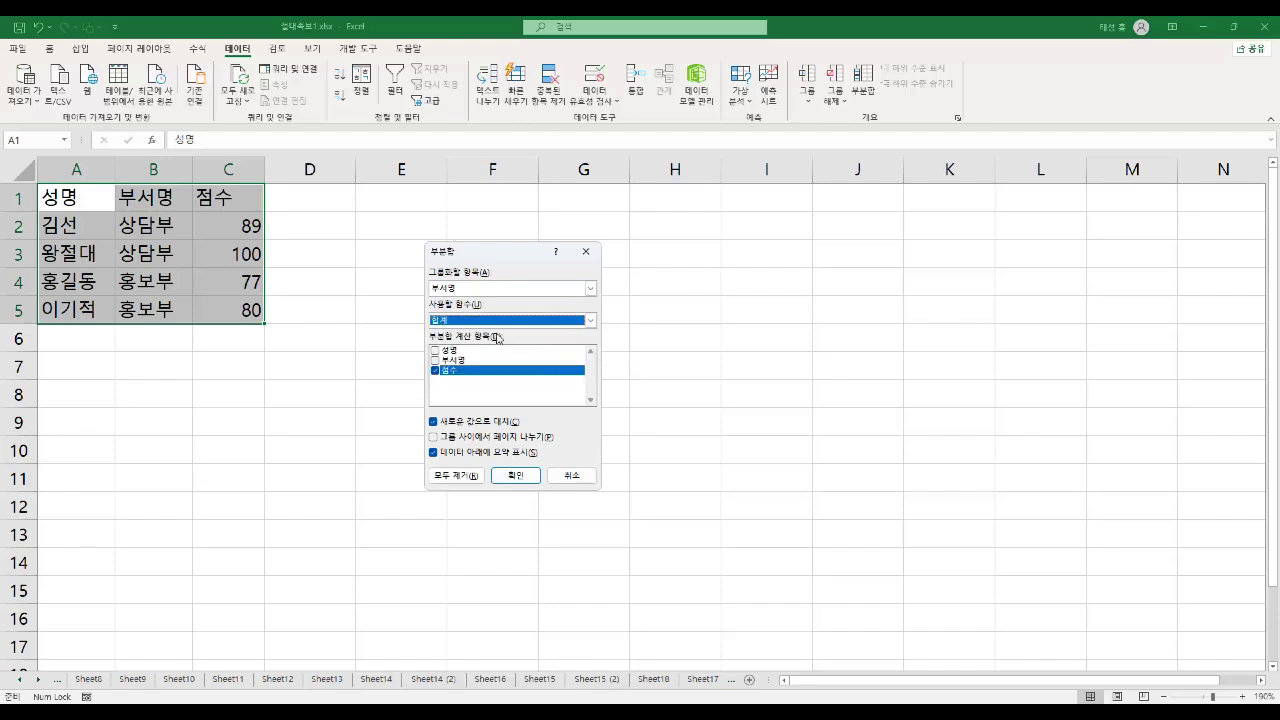
click(437, 372)
click(437, 372)
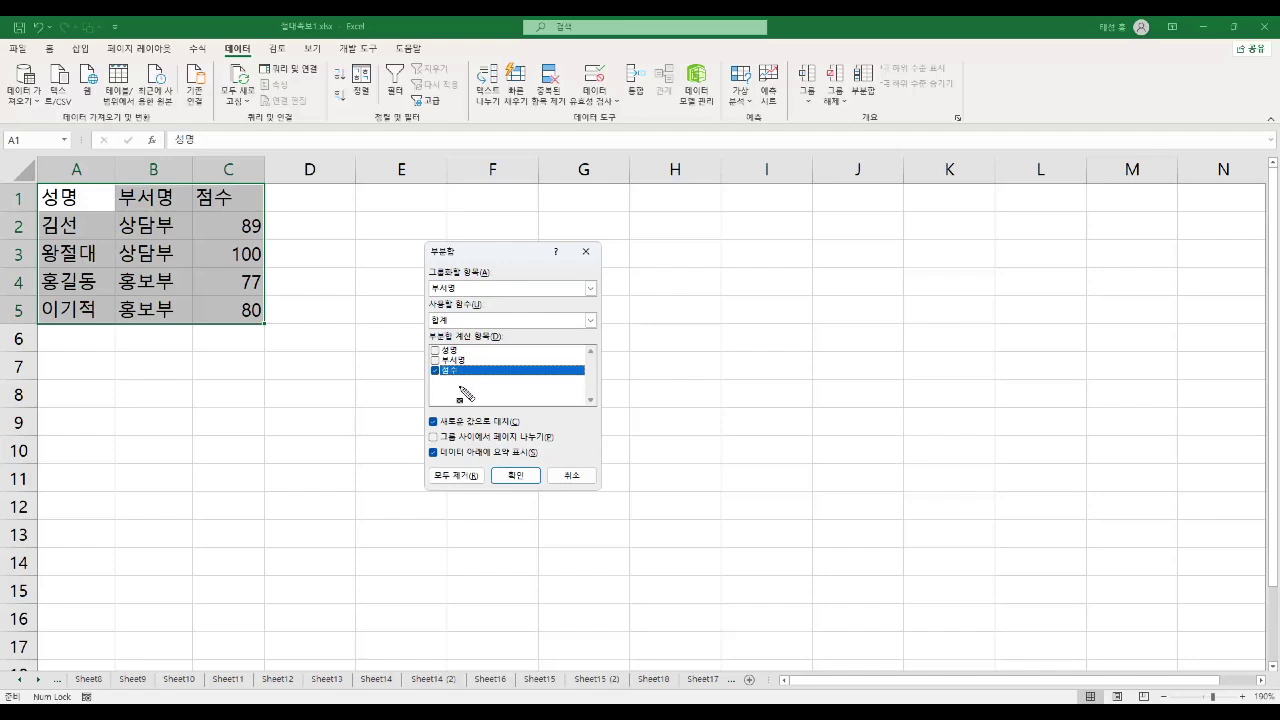
Step: Mark the three checkbox options and 모두 제거 in the subtotal settings, and clear the marks
drag(403, 400, 586, 462)
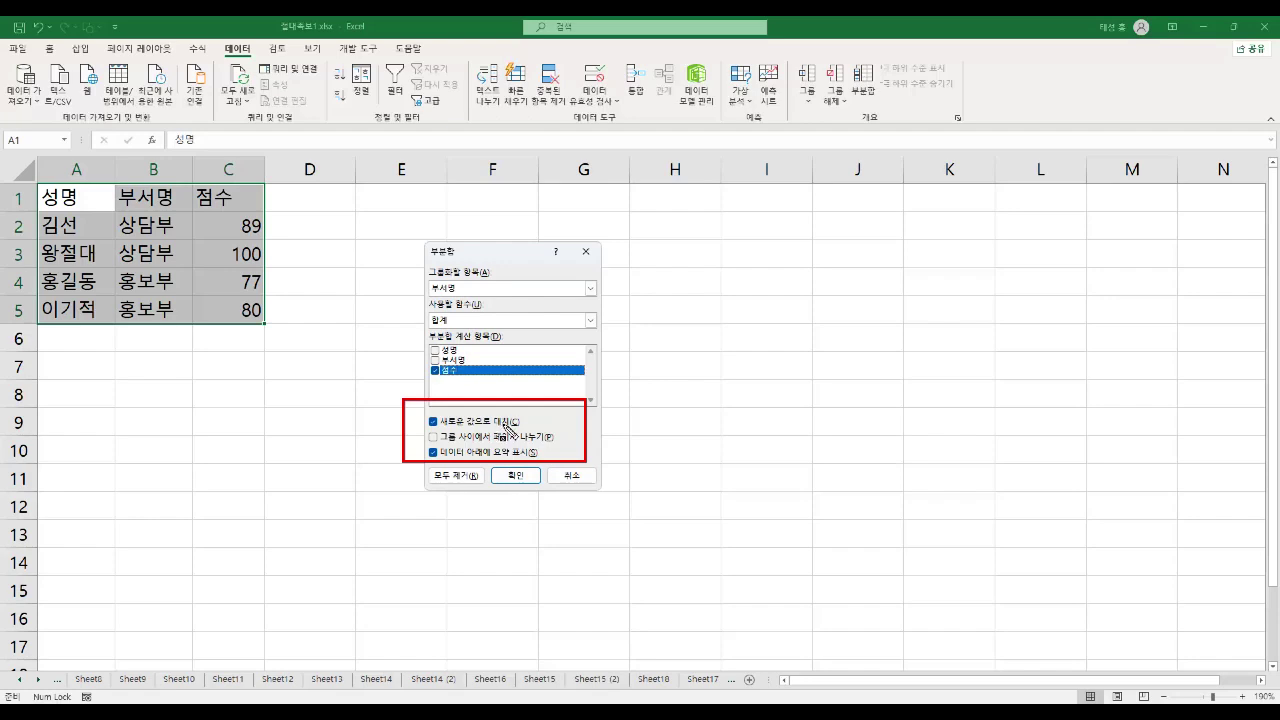
drag(432, 421, 521, 428)
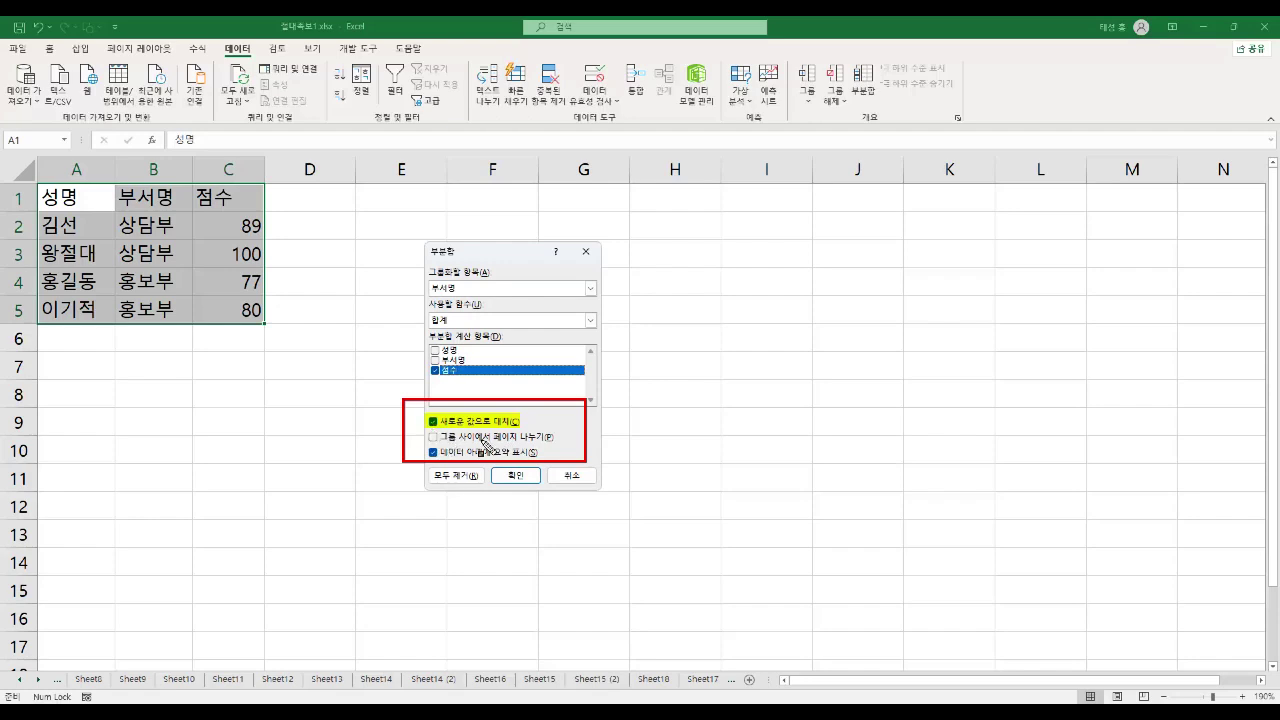
drag(441, 437, 553, 437)
drag(440, 452, 540, 452)
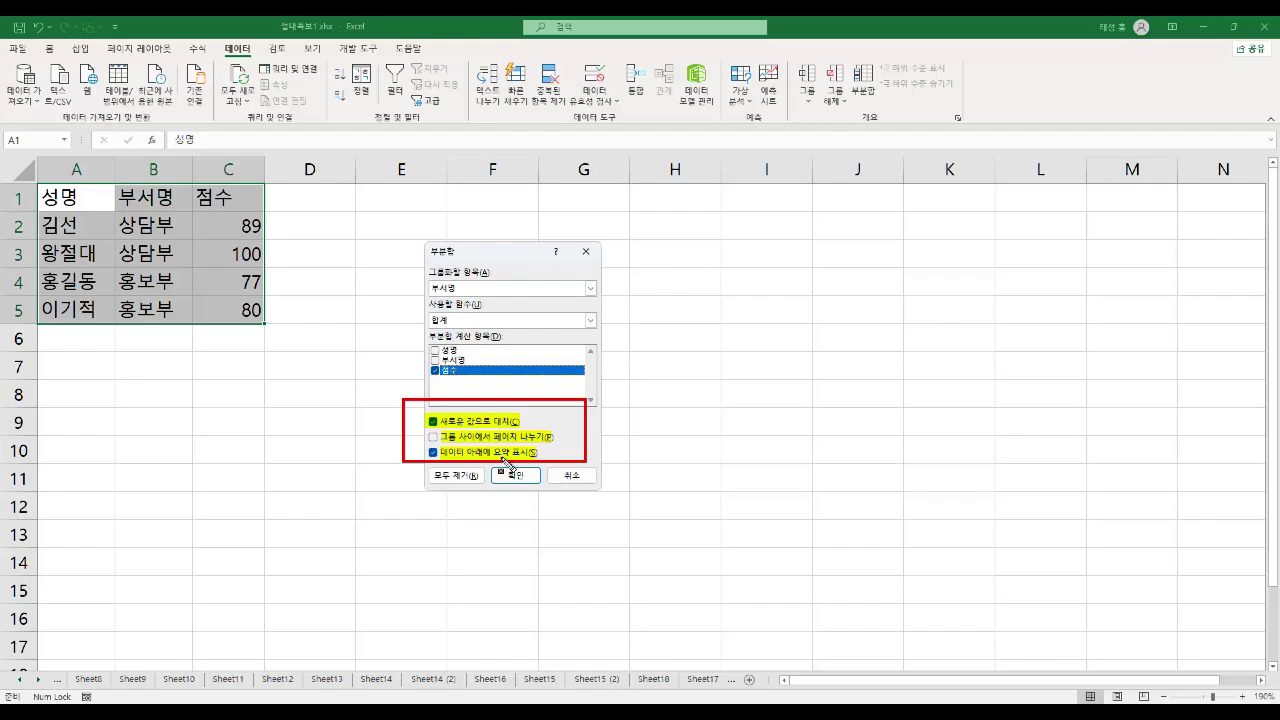
drag(430, 476, 484, 476)
drag(430, 468, 484, 485)
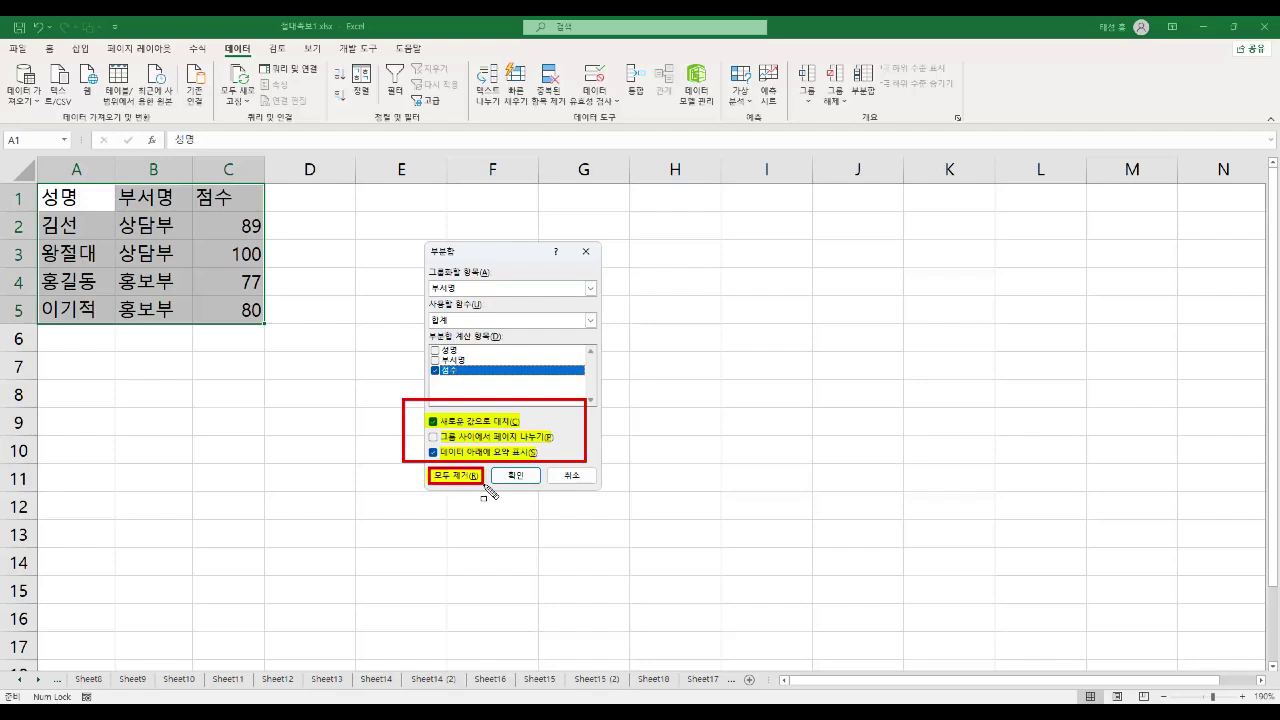
key(Escape)
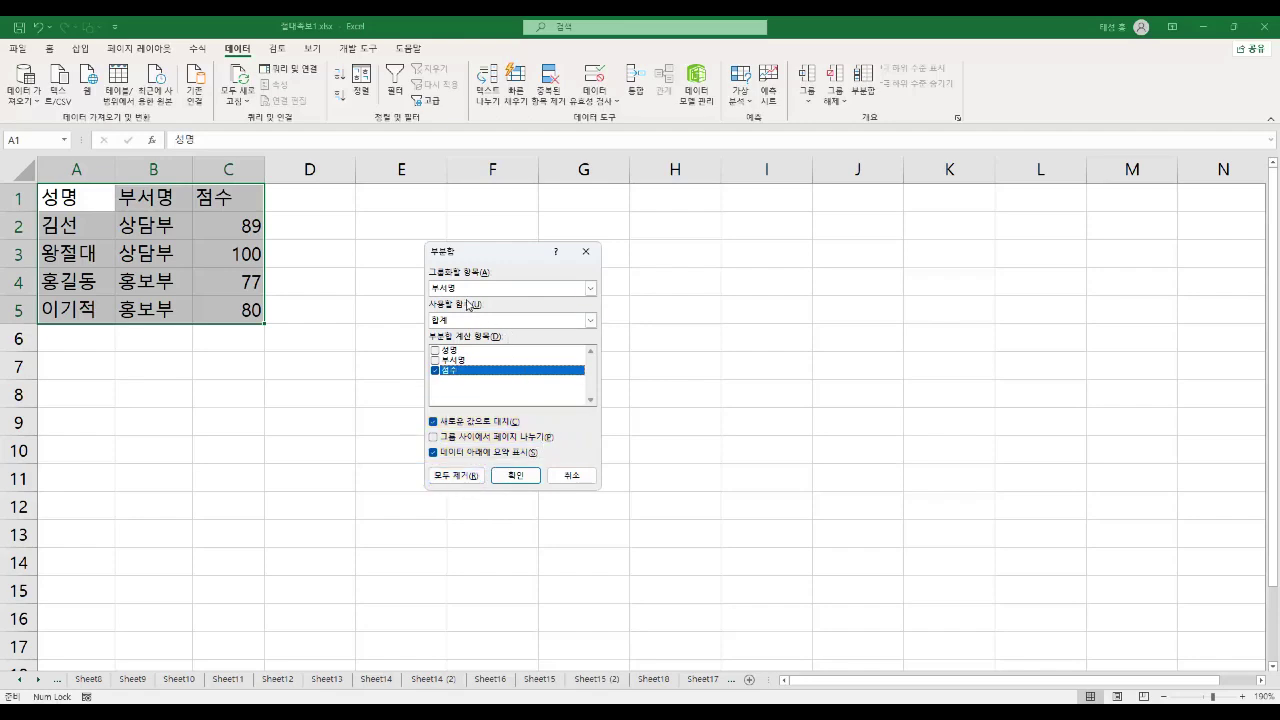
Step: Apply the subtotals and autofit column B, checking the SUBTOTAL formulas of the department summaries and 총합계 in column C
click(516, 477)
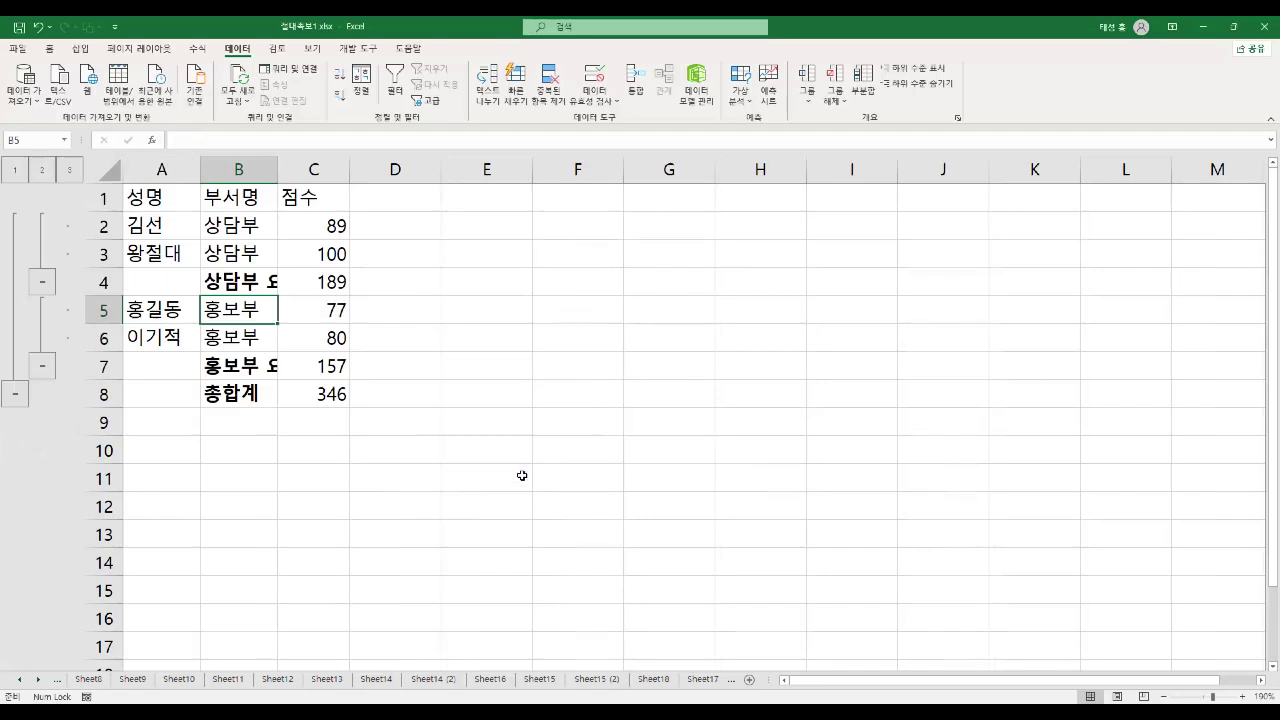
double_click(277, 169)
click(272, 230)
click(274, 253)
click(330, 282)
click(368, 368)
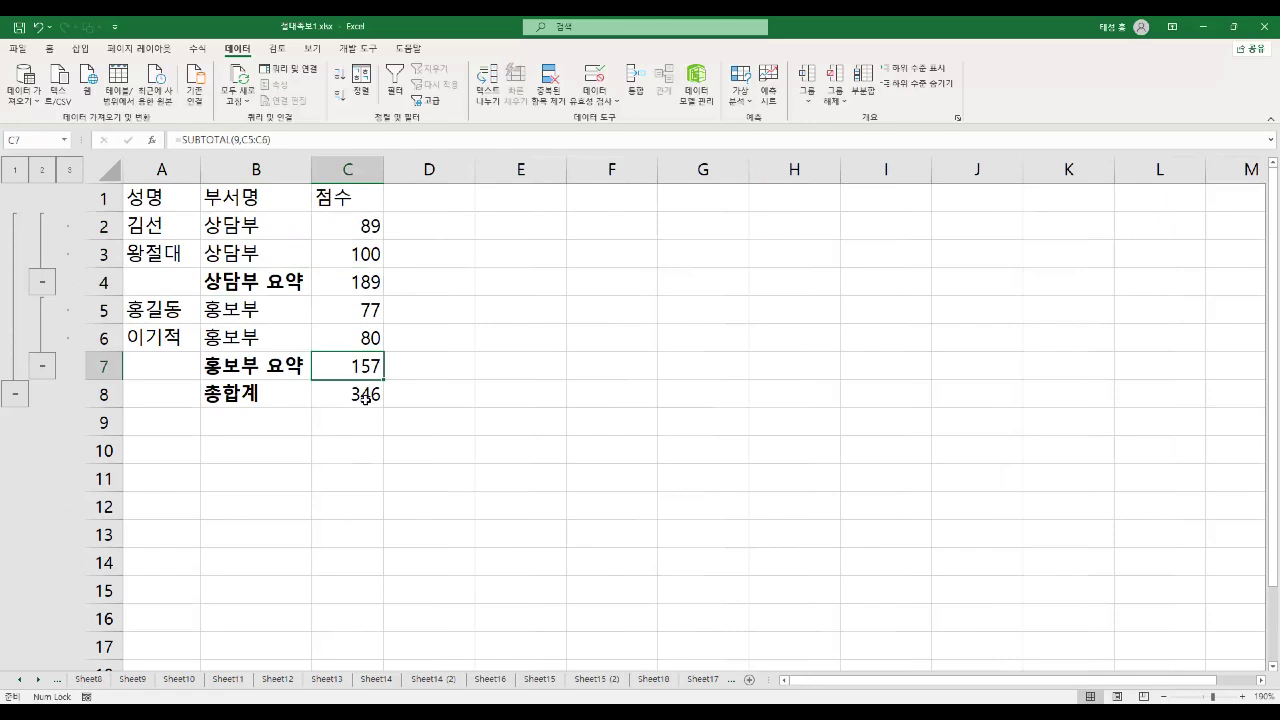
click(366, 398)
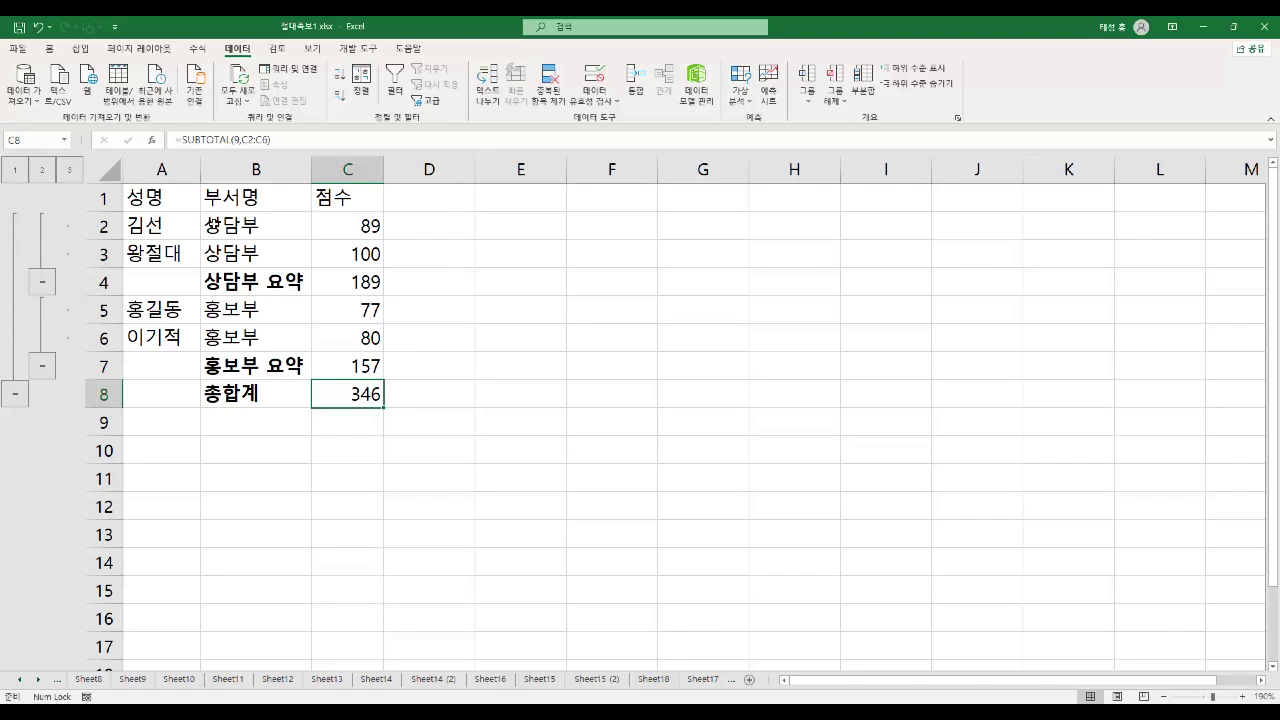
Step: Collapse the outline to level 1 for the grand total, and expand it to level 2 for the department summaries
click(16, 171)
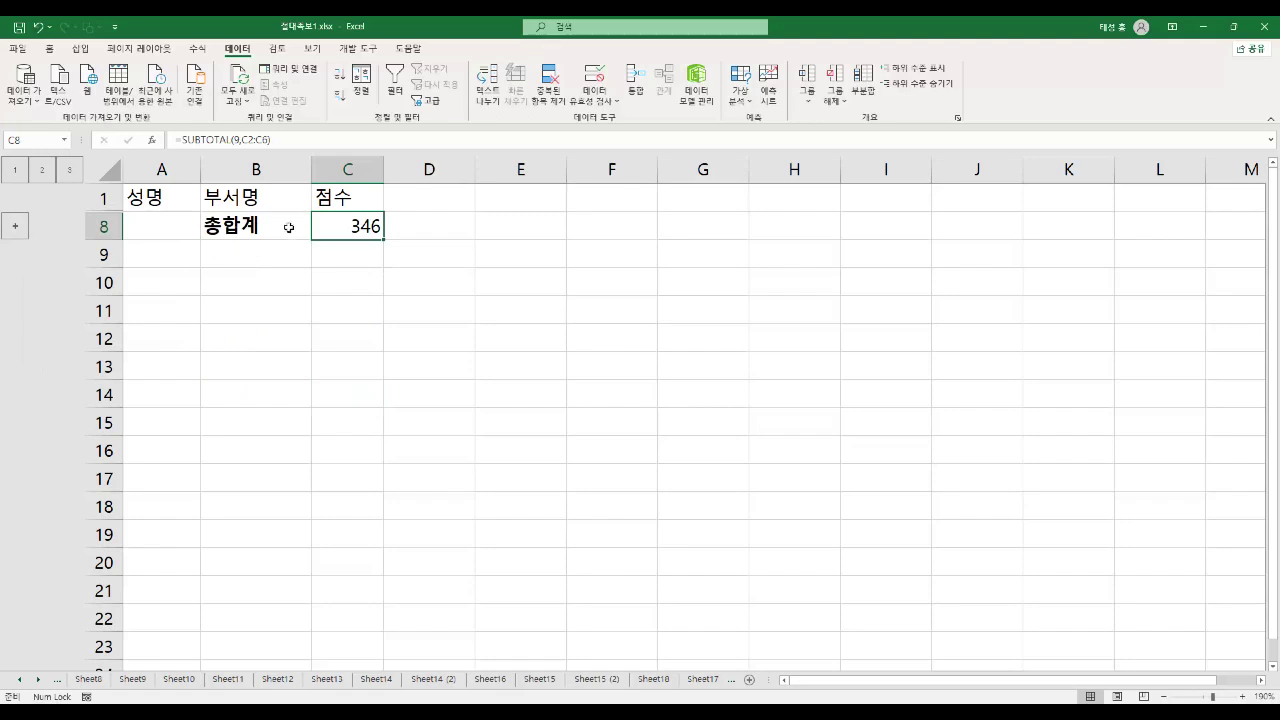
click(44, 172)
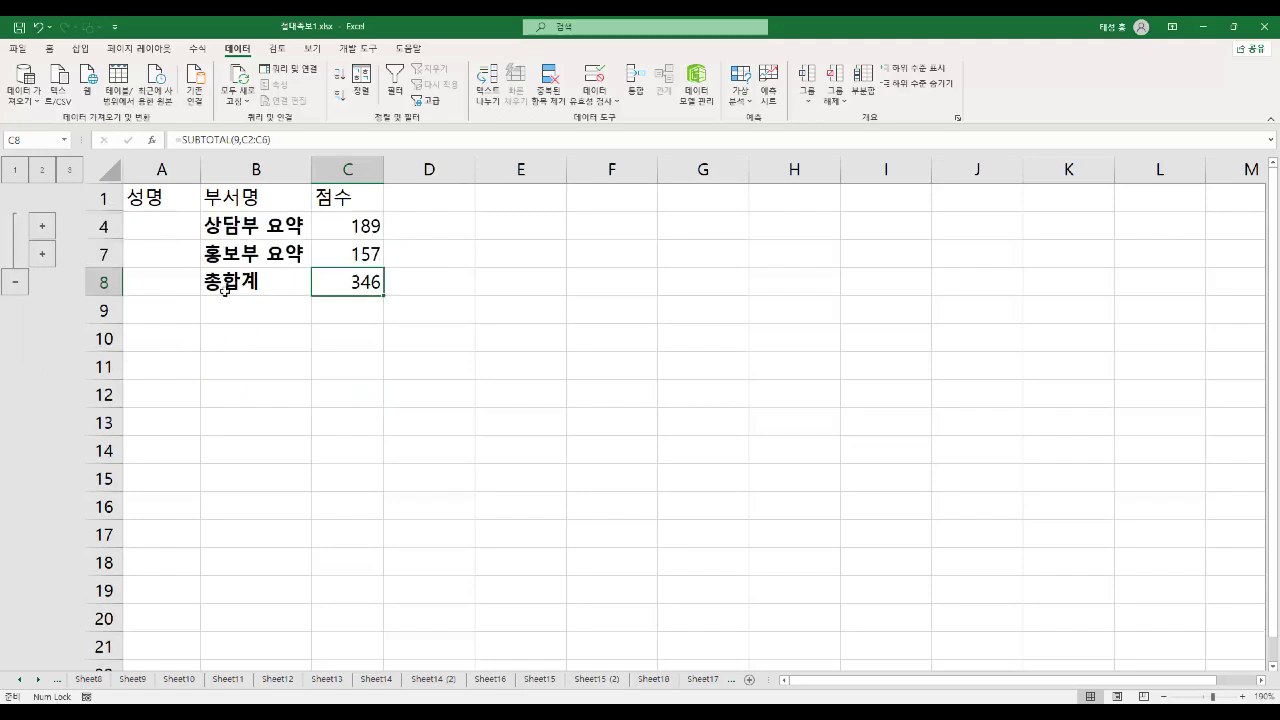
Step: Cycle the subtotal outline through levels 1, 2 and 3, ending with all detail rows expanded
click(74, 174)
click(22, 174)
click(40, 172)
click(70, 174)
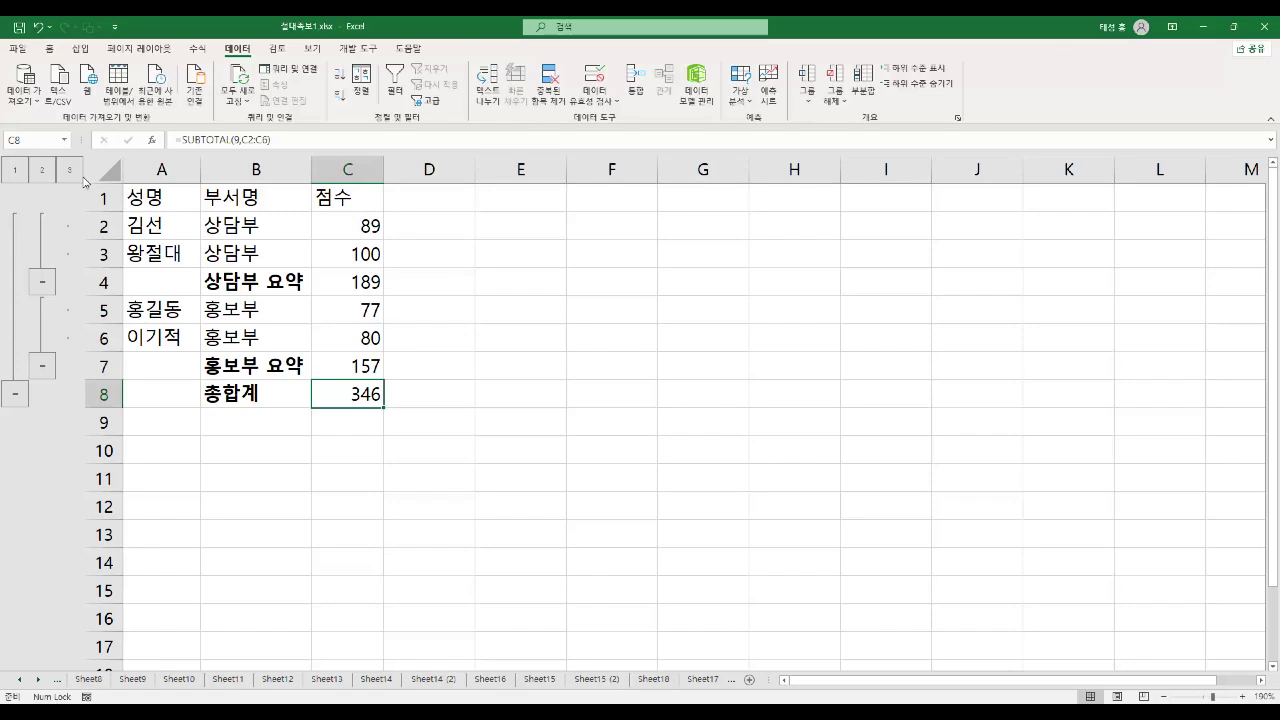
click(16, 174)
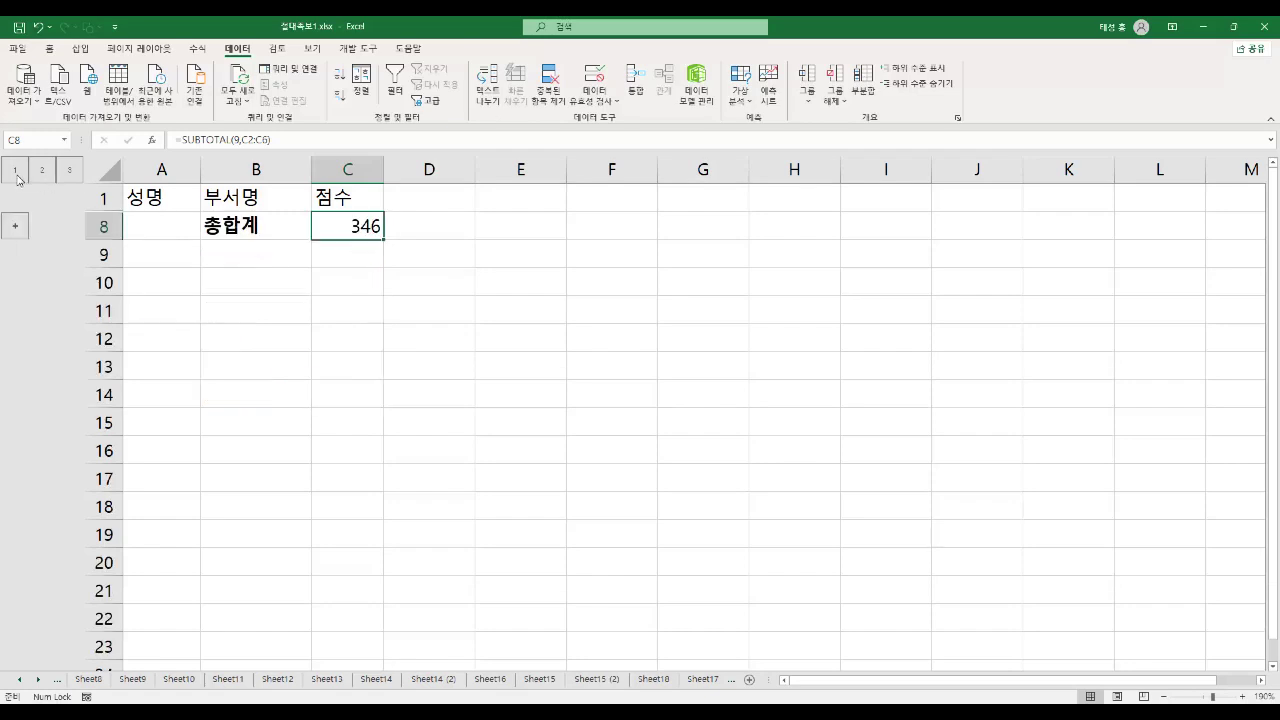
click(44, 174)
click(74, 173)
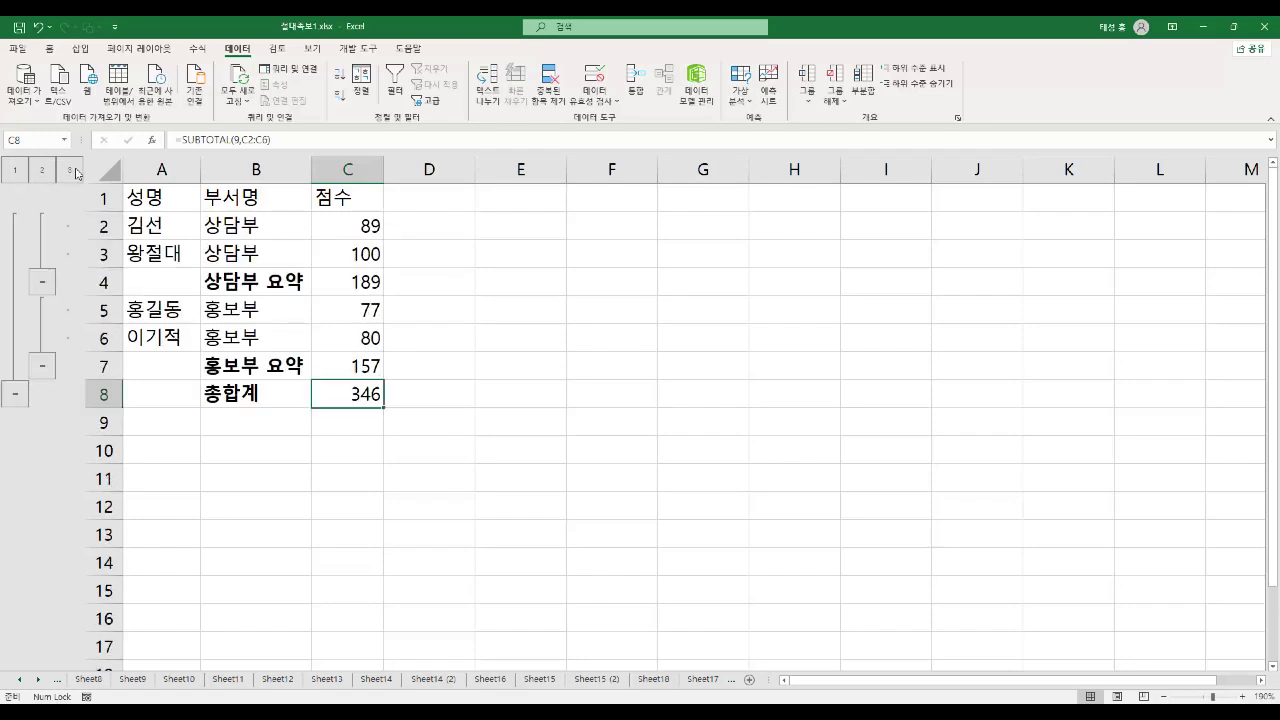
Step: Collapse the 상담부 and 홍보부 groups and the 총합계 group individually, and expand them all again
click(43, 284)
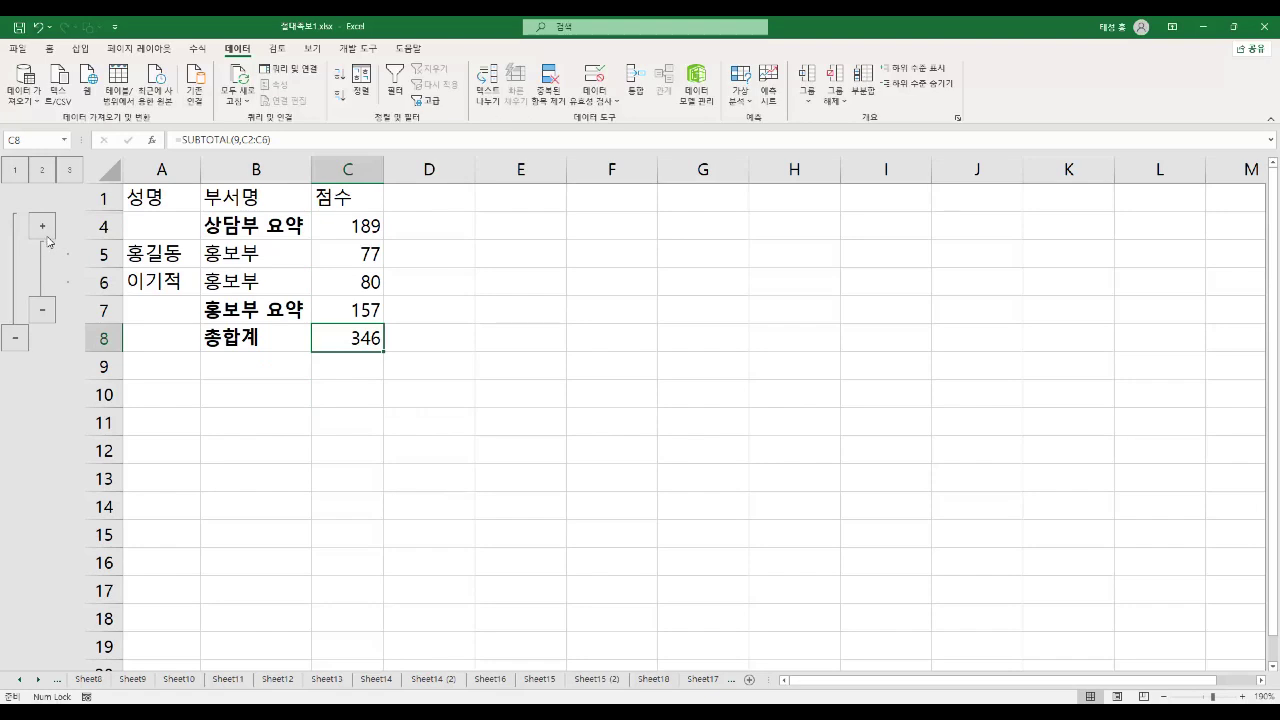
click(43, 312)
click(16, 286)
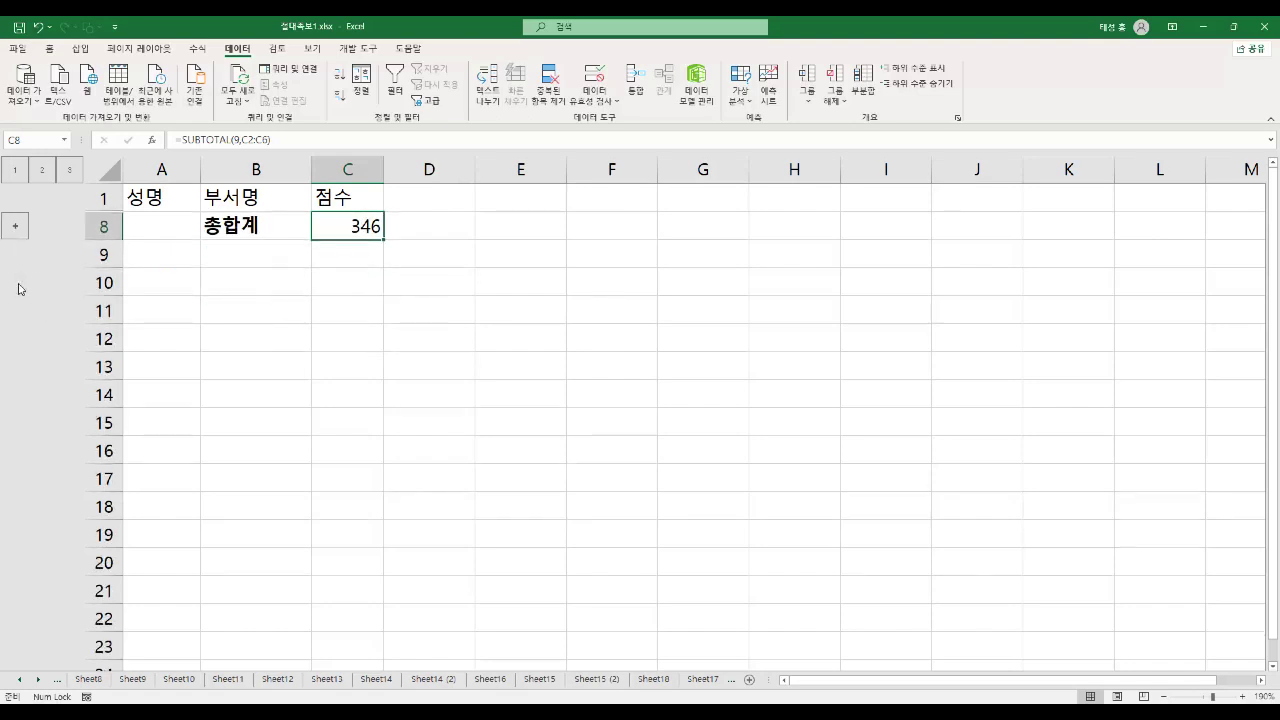
click(16, 227)
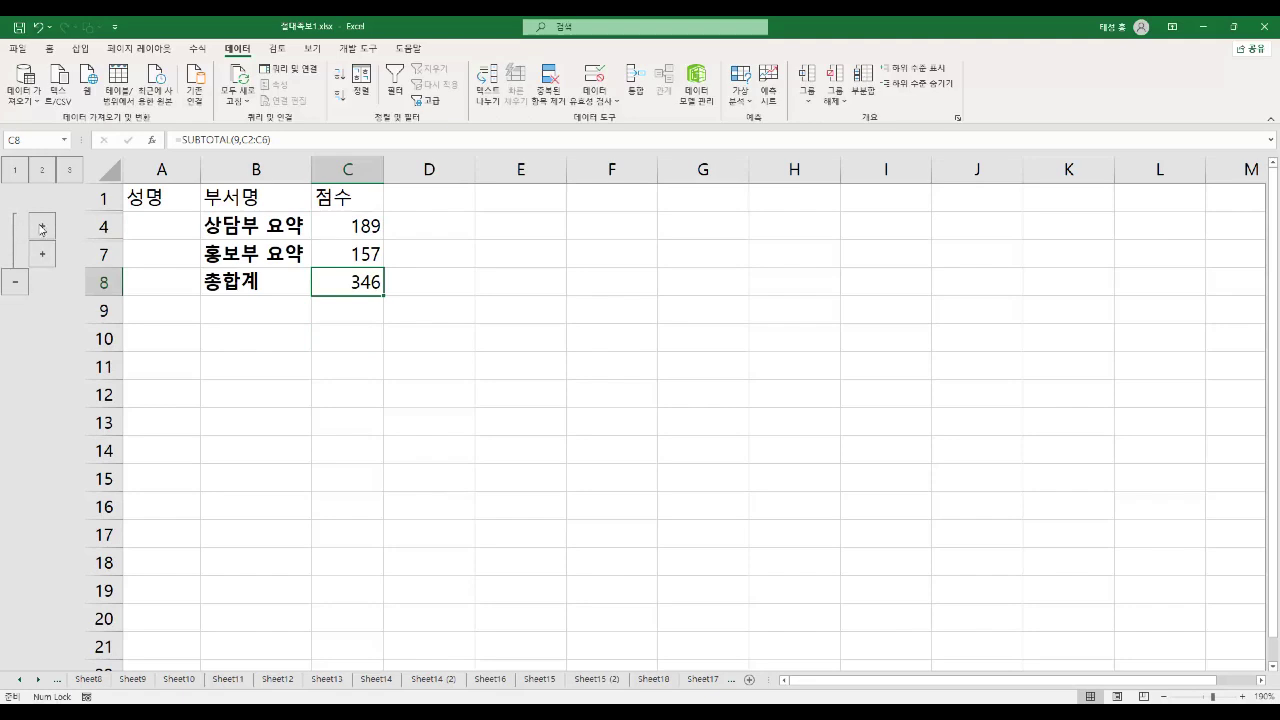
click(43, 228)
click(43, 310)
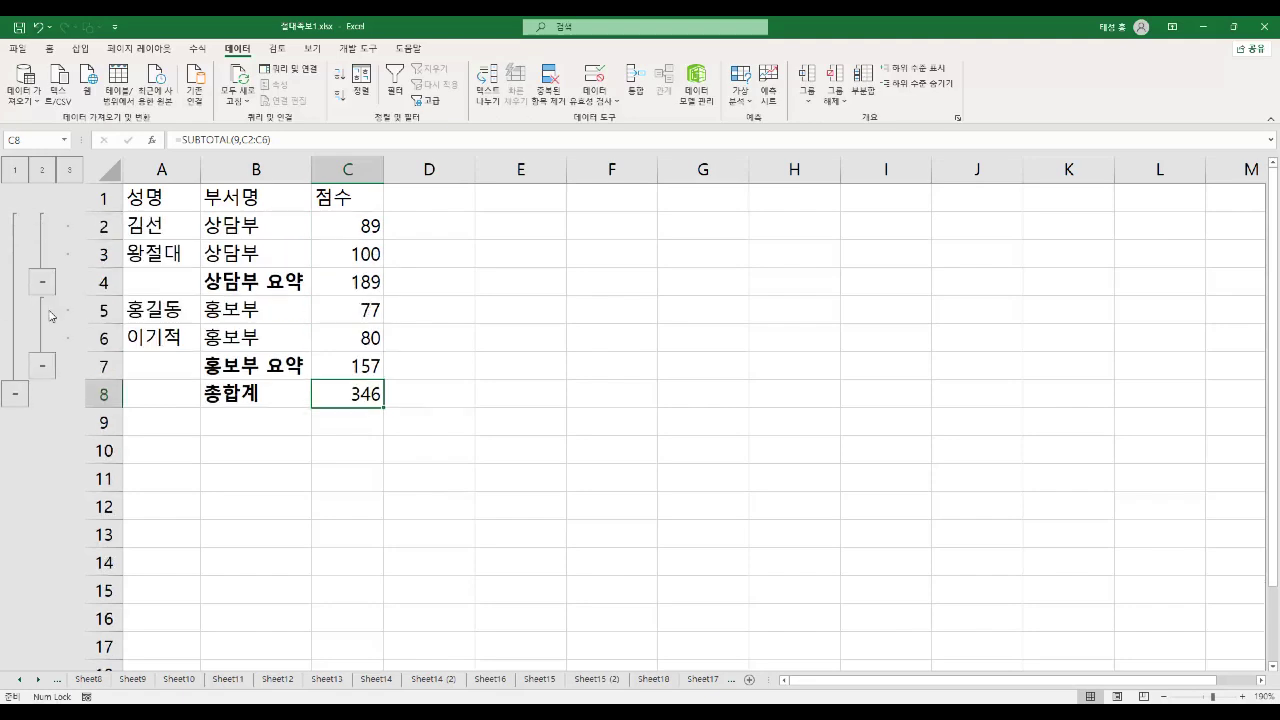
Step: Add a second subtotal by 부서명 using 평균 on 점수, with 새로운 값으로 대치 turned off
click(280, 306)
click(862, 85)
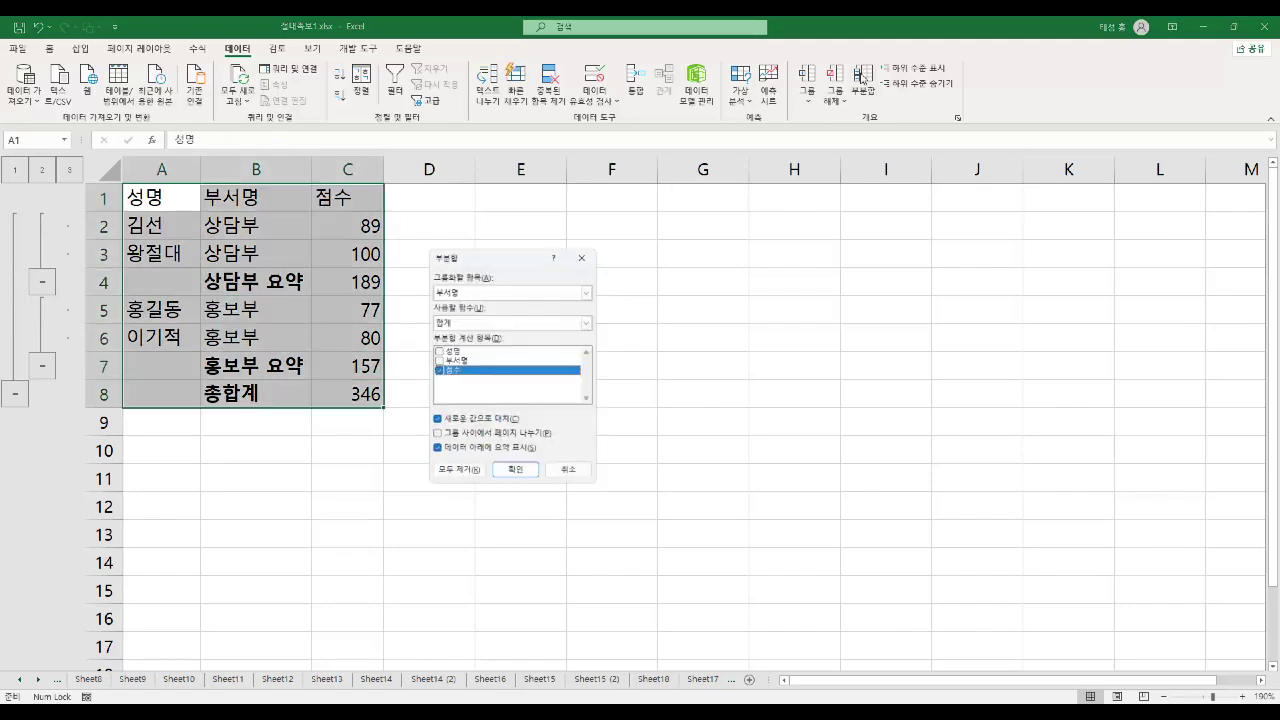
click(591, 320)
click(451, 355)
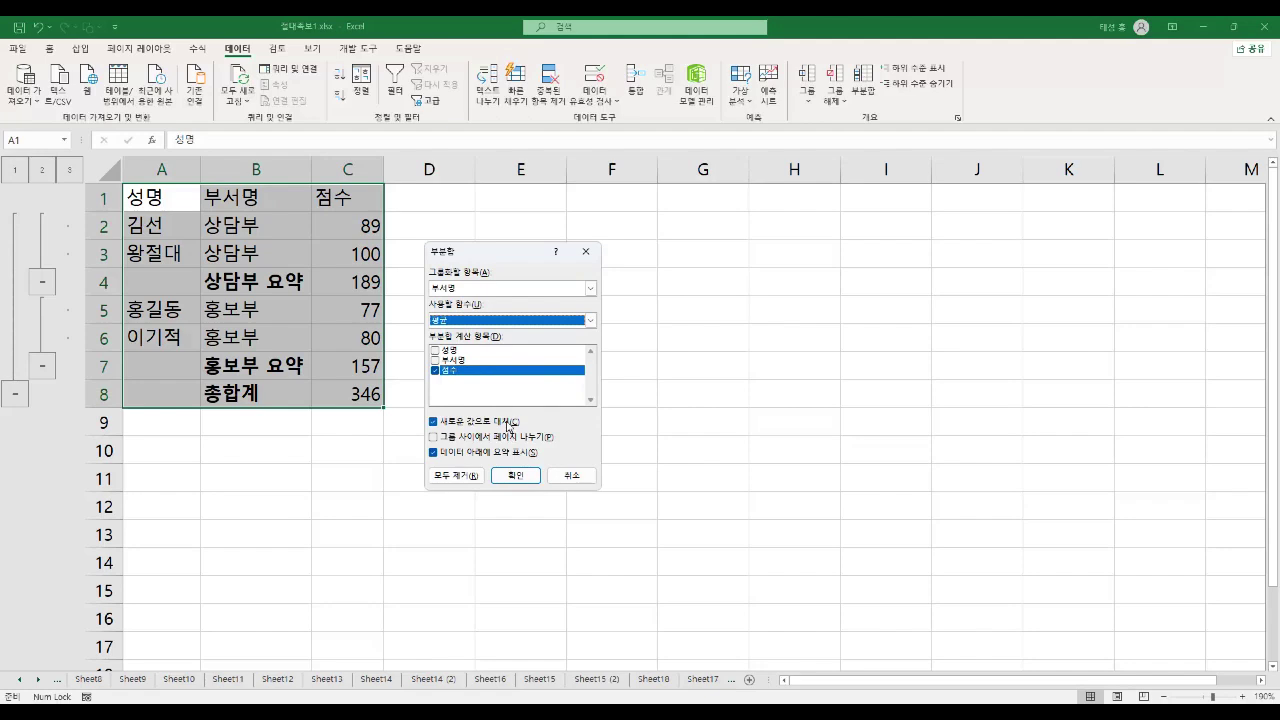
click(434, 422)
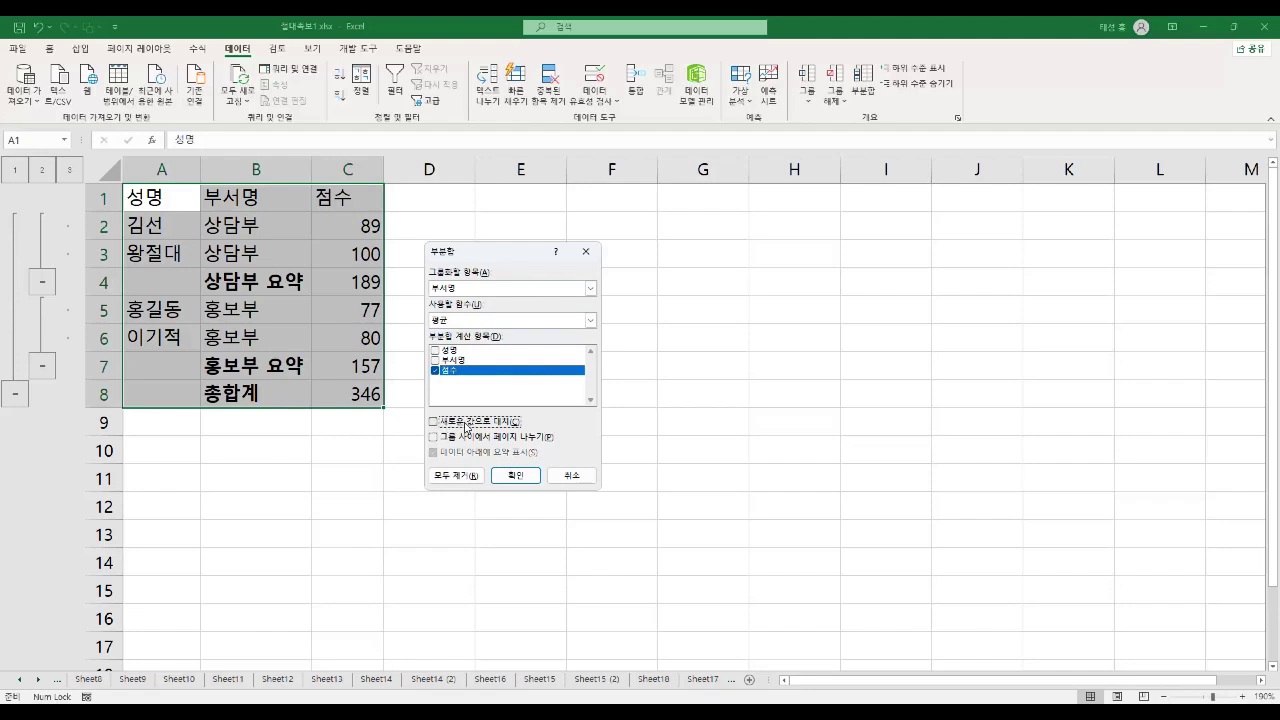
click(516, 476)
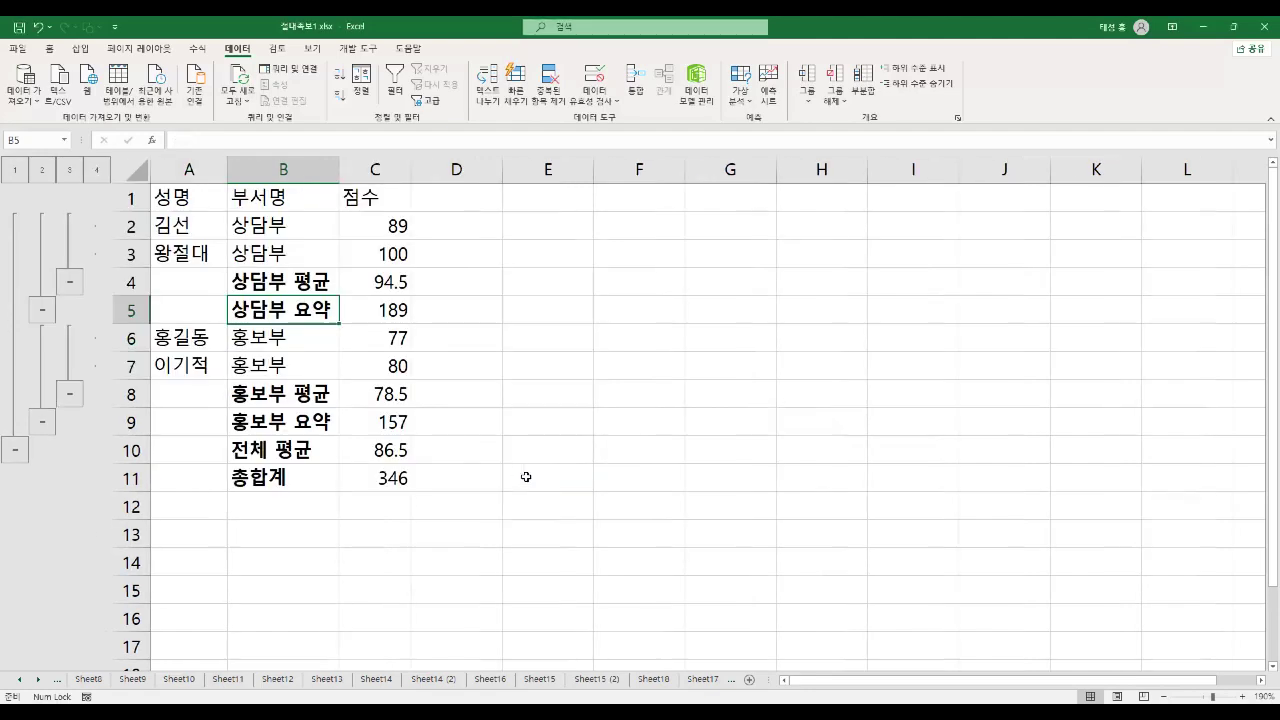
Step: Check the 상담부 평균 and 상담부 요약 rows, and remove all subtotals from the table
click(316, 312)
click(329, 285)
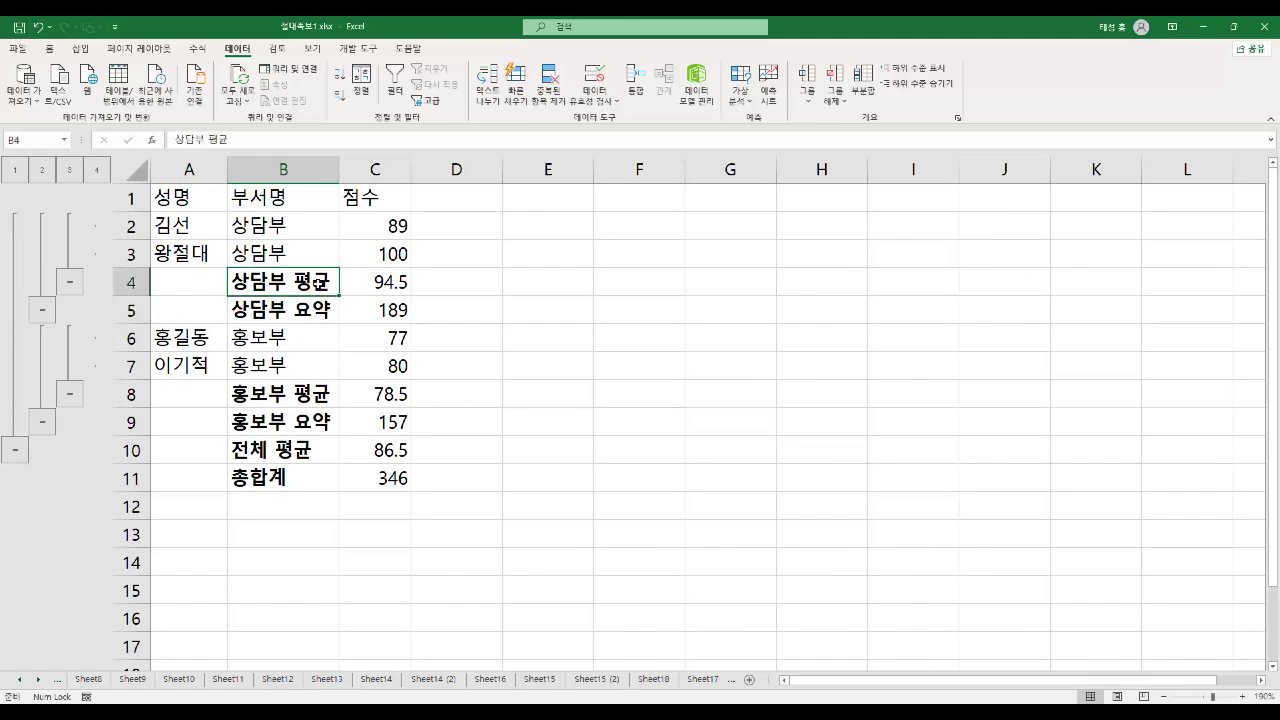
click(318, 309)
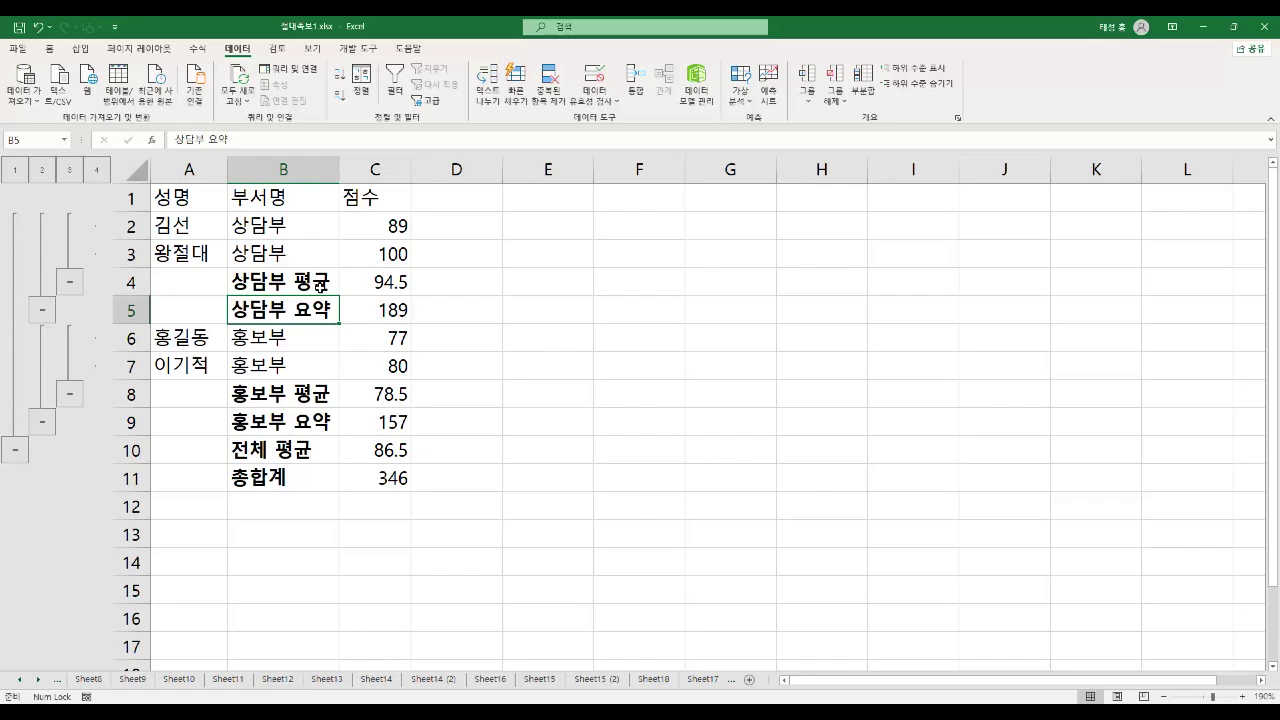
click(863, 95)
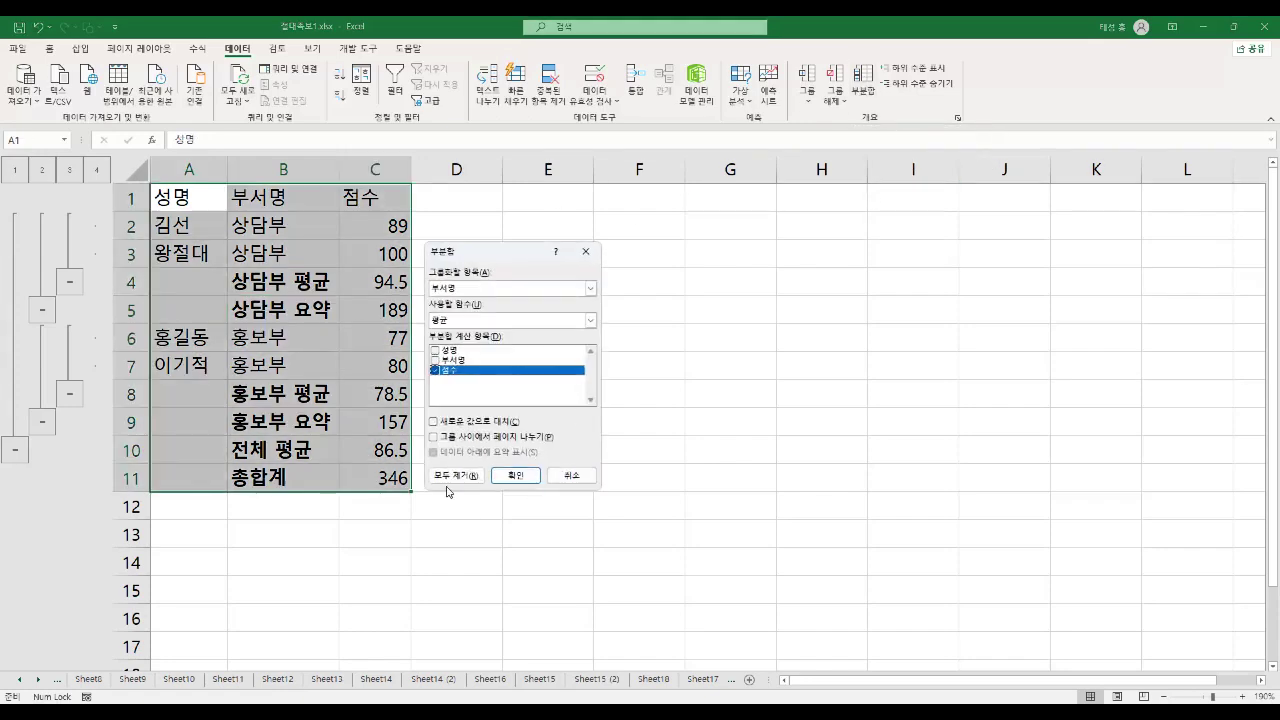
click(457, 476)
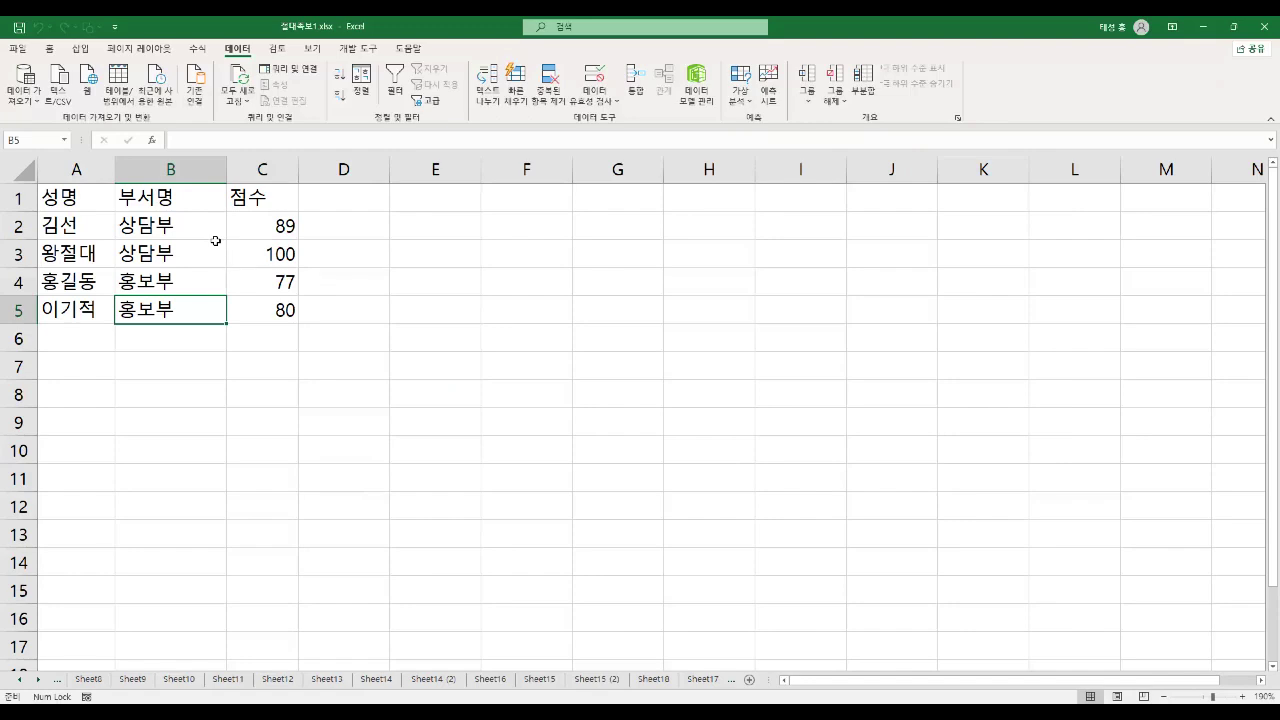
Step: Switch to the PDF notes and highlight the 데이터 표 heading and key phrases in its definition and first bullet
key(alt+Tab)
drag(78, 215, 316, 278)
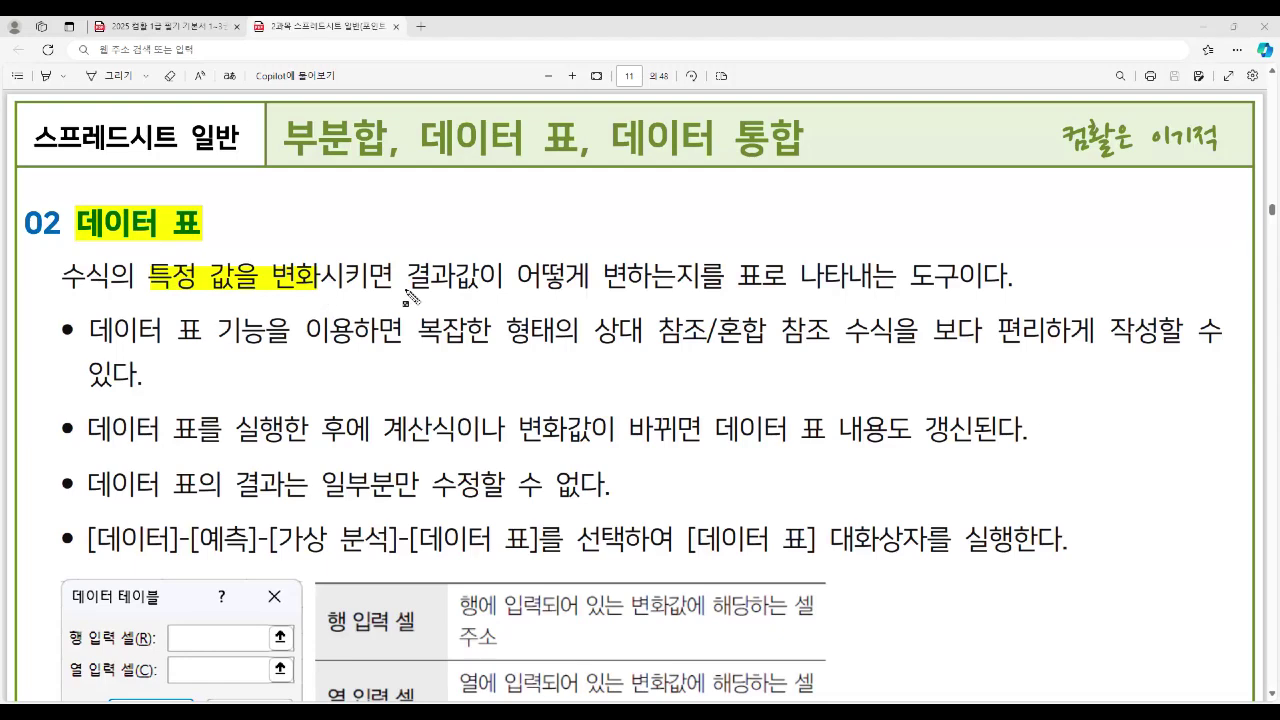
drag(410, 277, 948, 280)
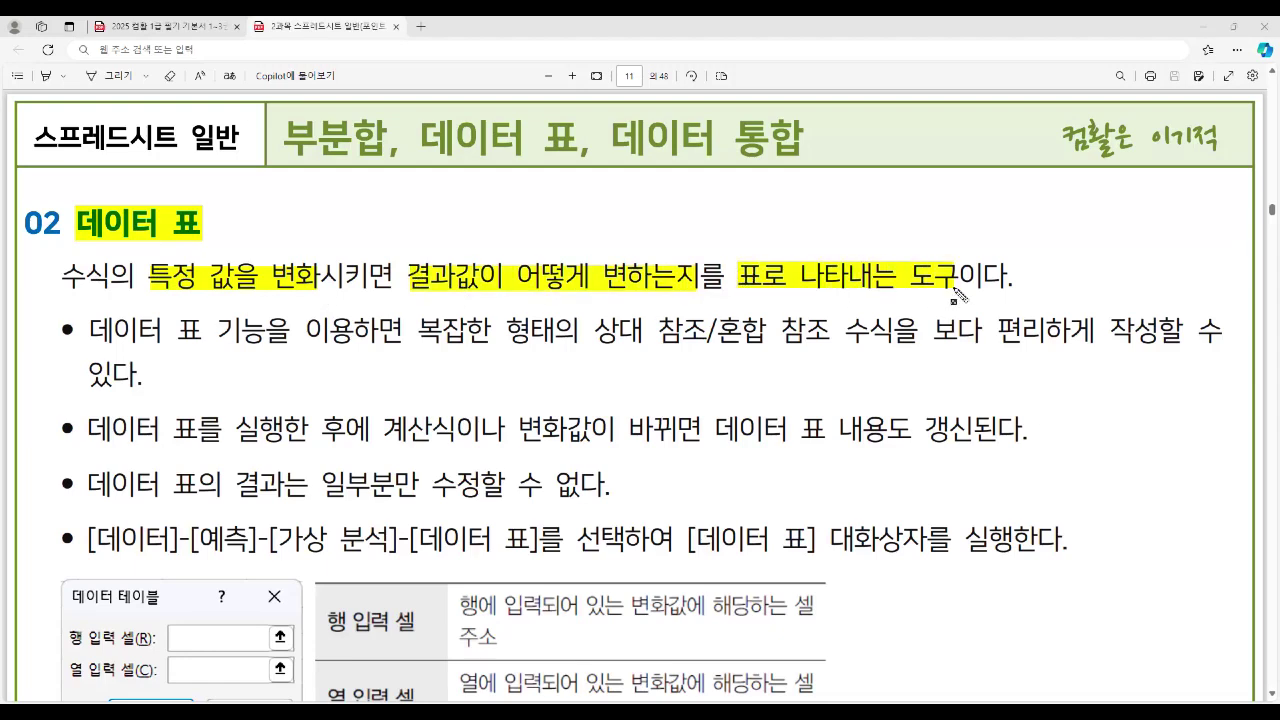
drag(596, 330, 884, 350)
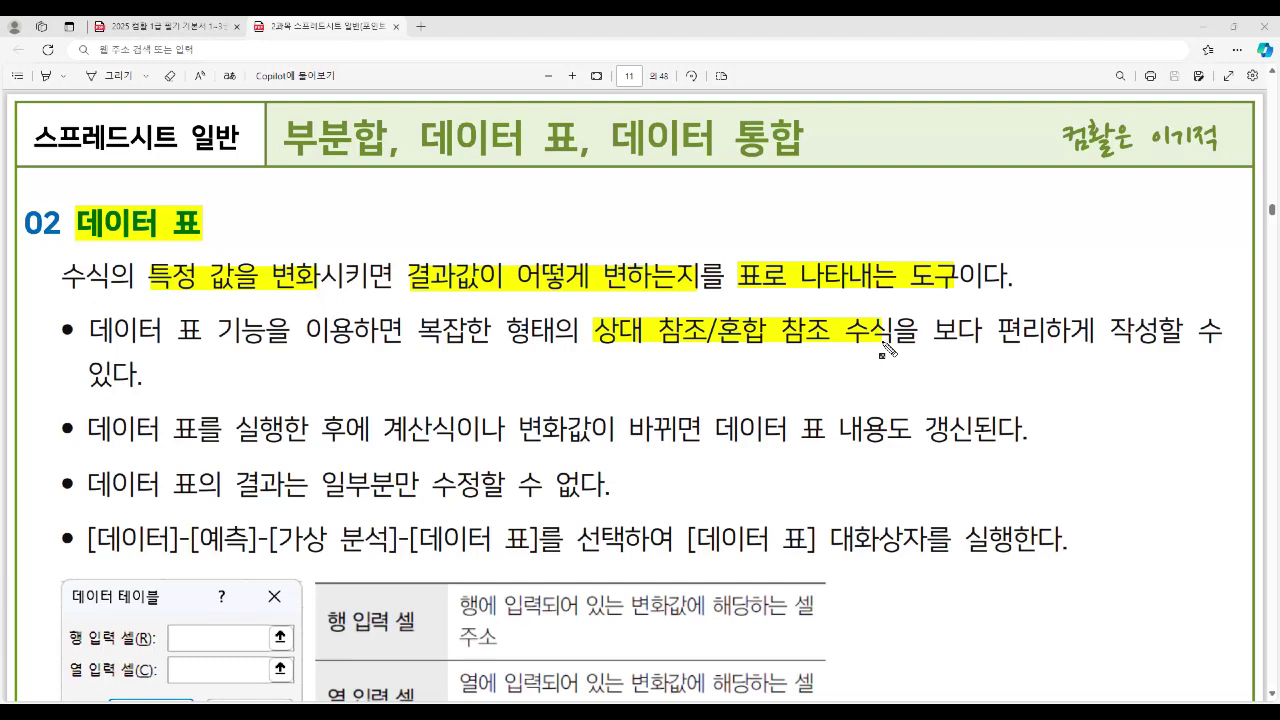
mouse_move(993, 332)
mouse_down()
mouse_move(1120, 350)
mouse_move(1160, 342)
mouse_up()
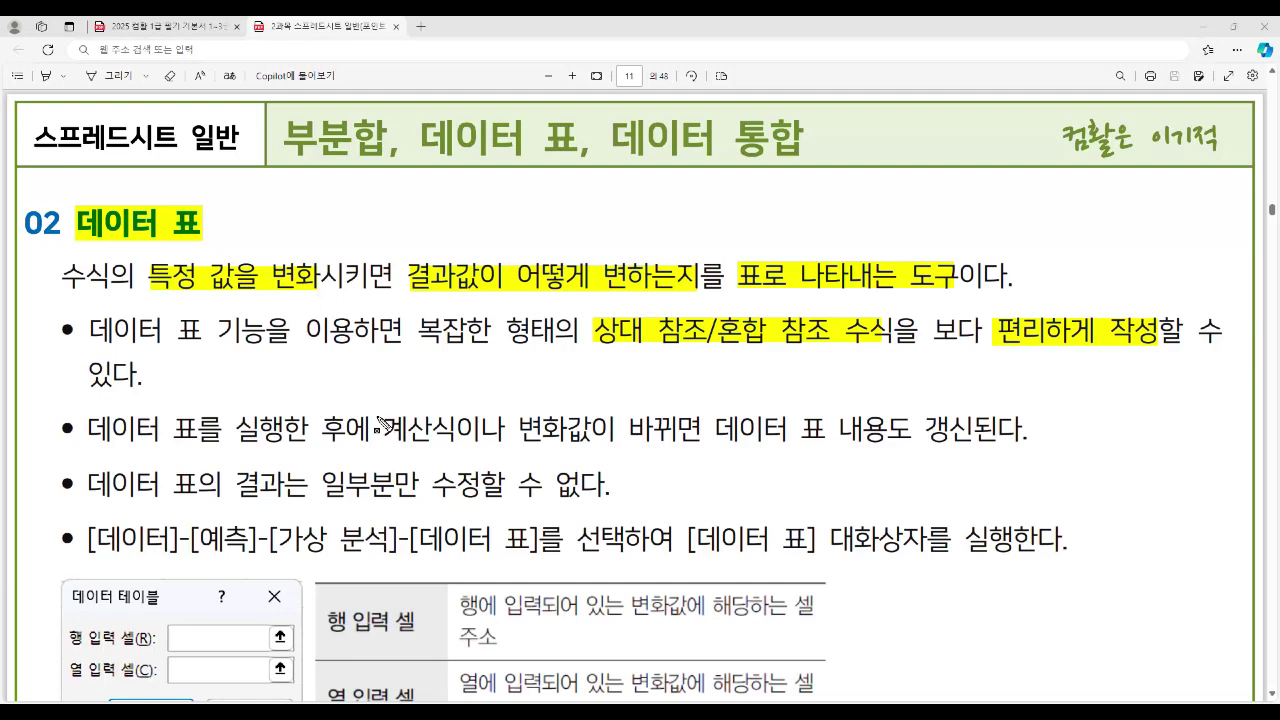
Step: Highlight 계산식이나 변화값, 갱신 and 일부분만 수정할 수 없다, box the bullet on partial edits, and clear the marks
drag(377, 428, 596, 456)
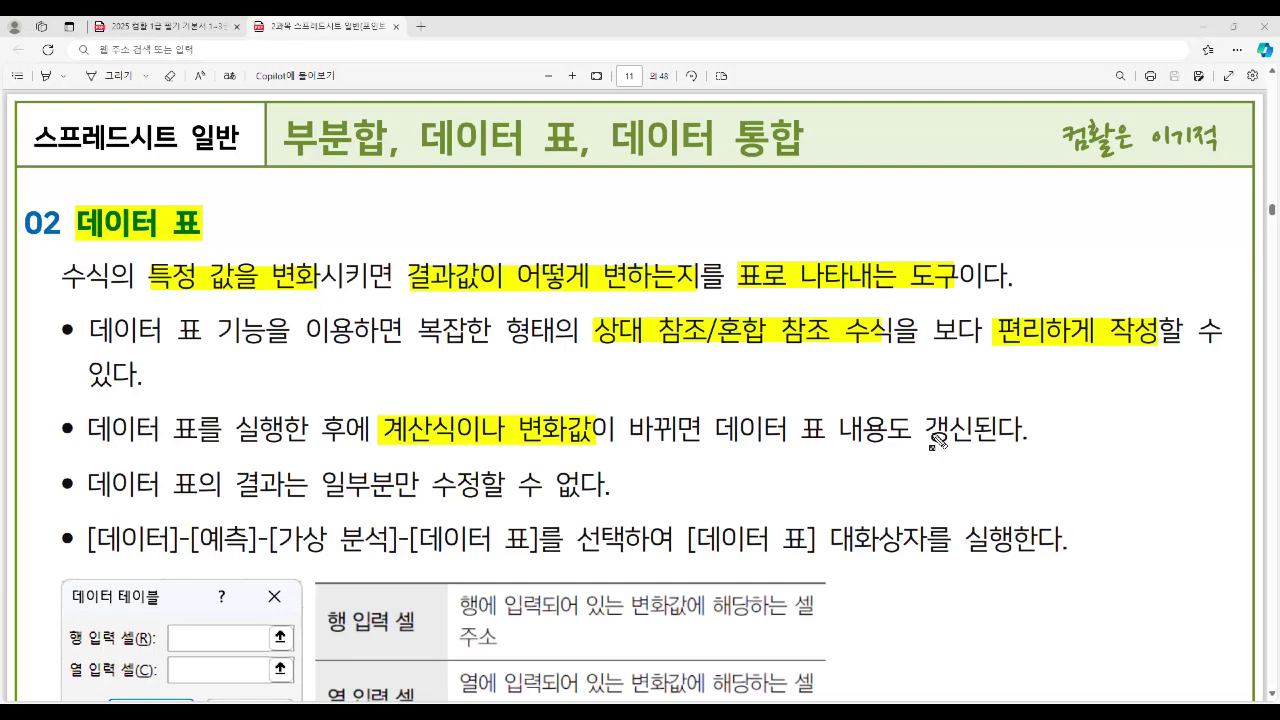
drag(924, 430, 972, 440)
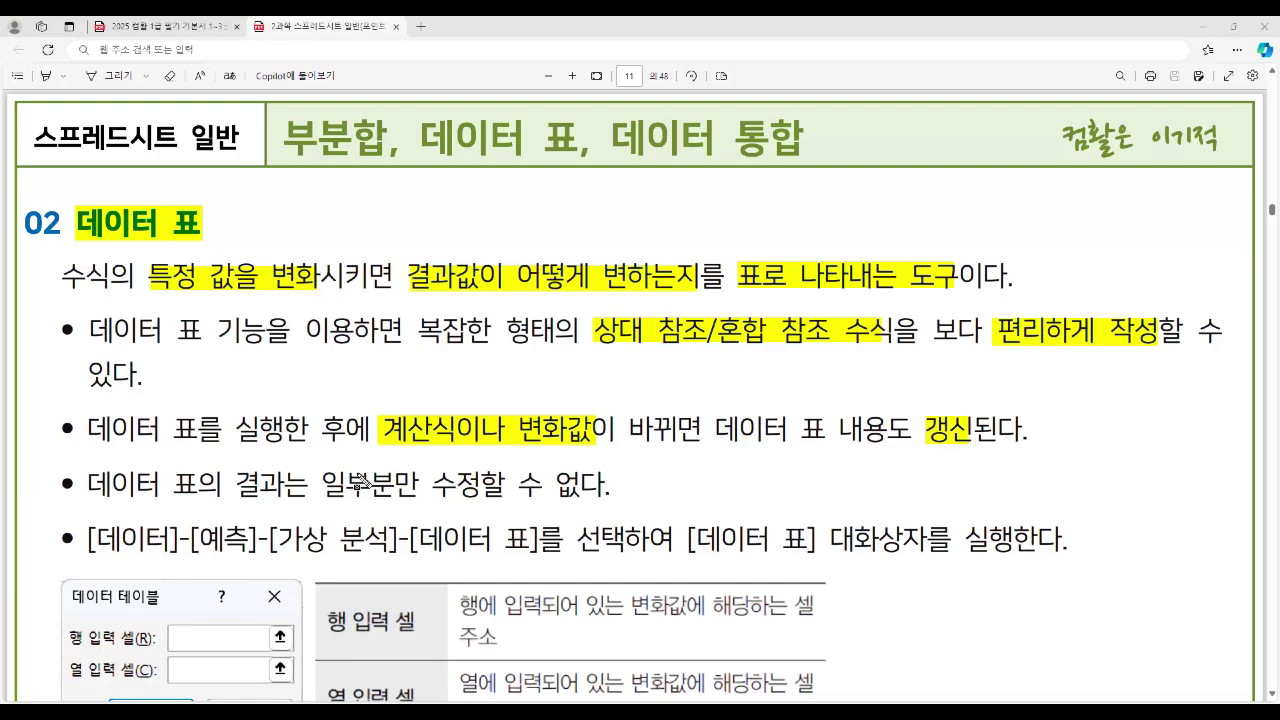
mouse_move(323, 482)
mouse_down()
mouse_move(515, 498)
mouse_move(606, 490)
mouse_up()
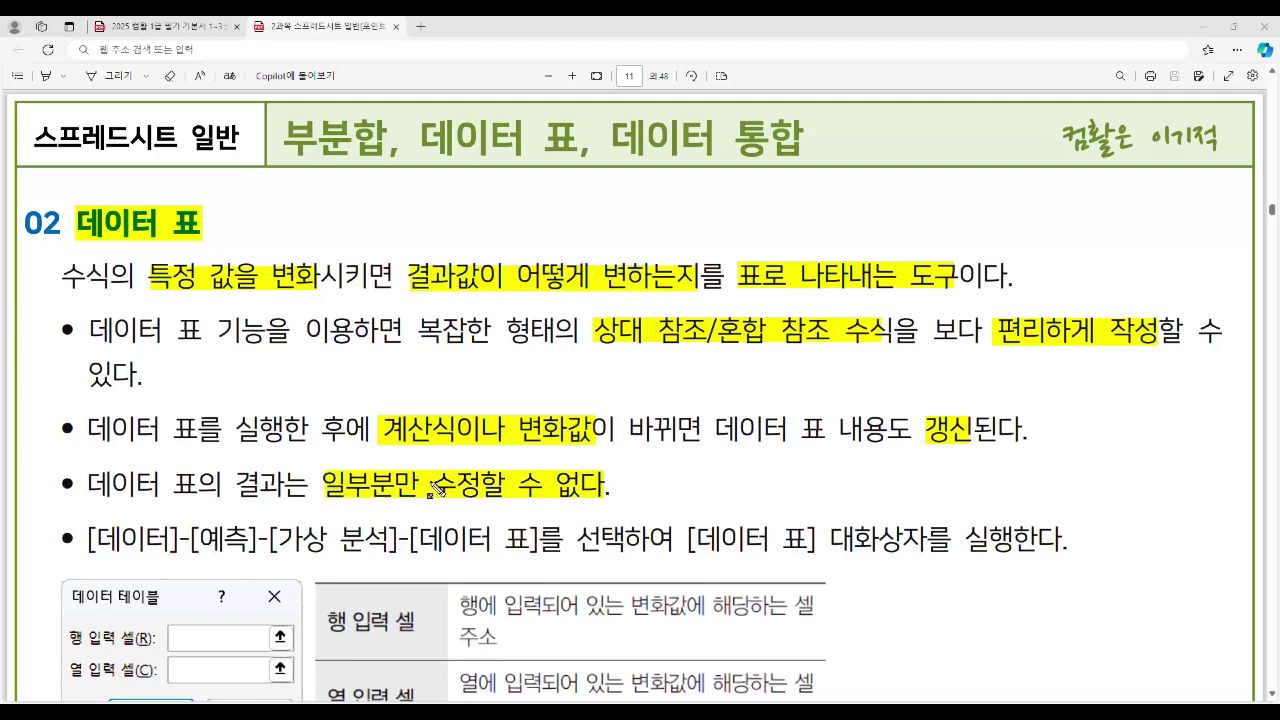
mouse_move(80, 464)
mouse_down()
mouse_move(236, 497)
mouse_move(610, 503)
mouse_up()
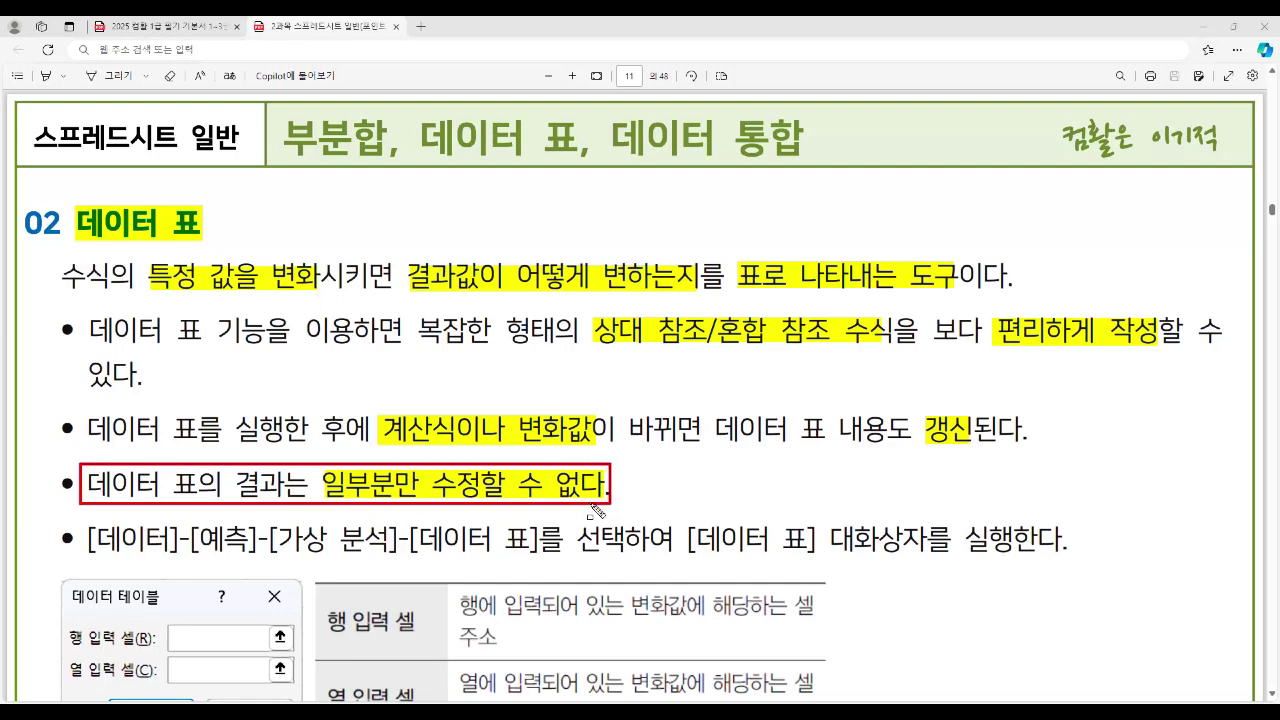
key(Escape)
Step: Highlight and box 데이터 표 and 데이터 테이블, link them with an arrow, highlight the input cell labels, and clear the marks
scroll(535, 500, down, 2)
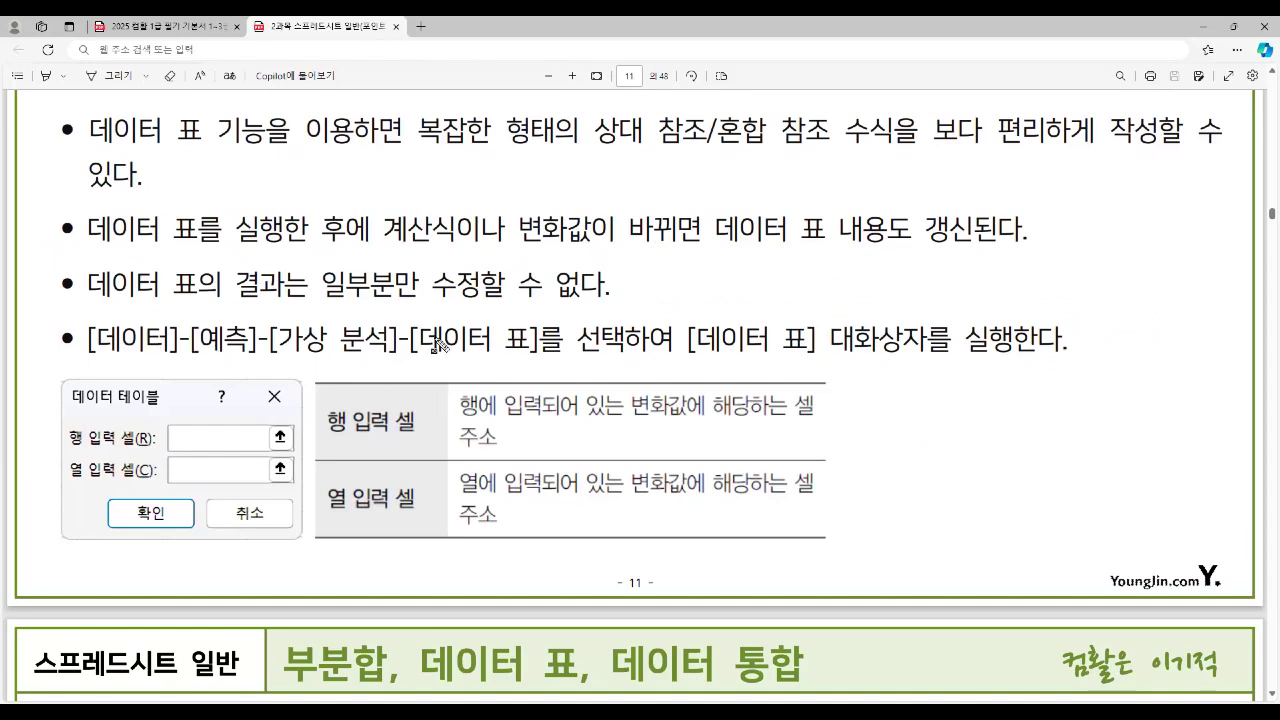
drag(418, 340, 530, 340)
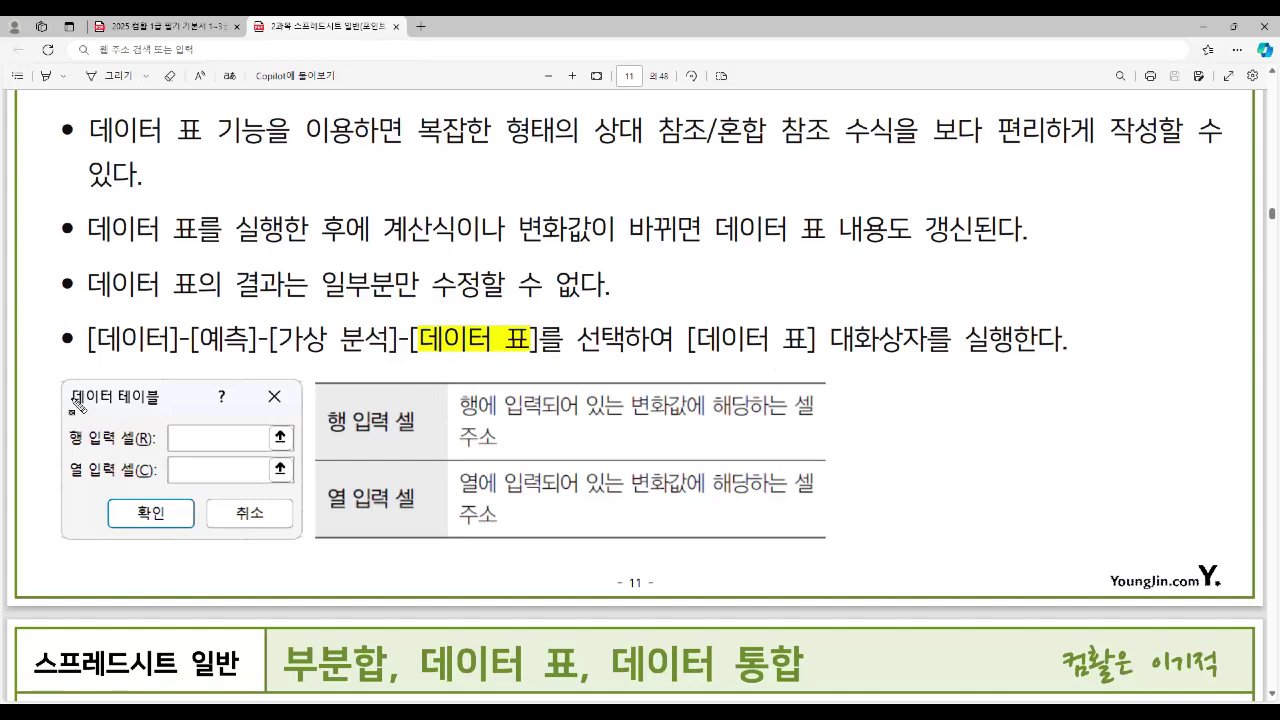
drag(59, 381, 168, 410)
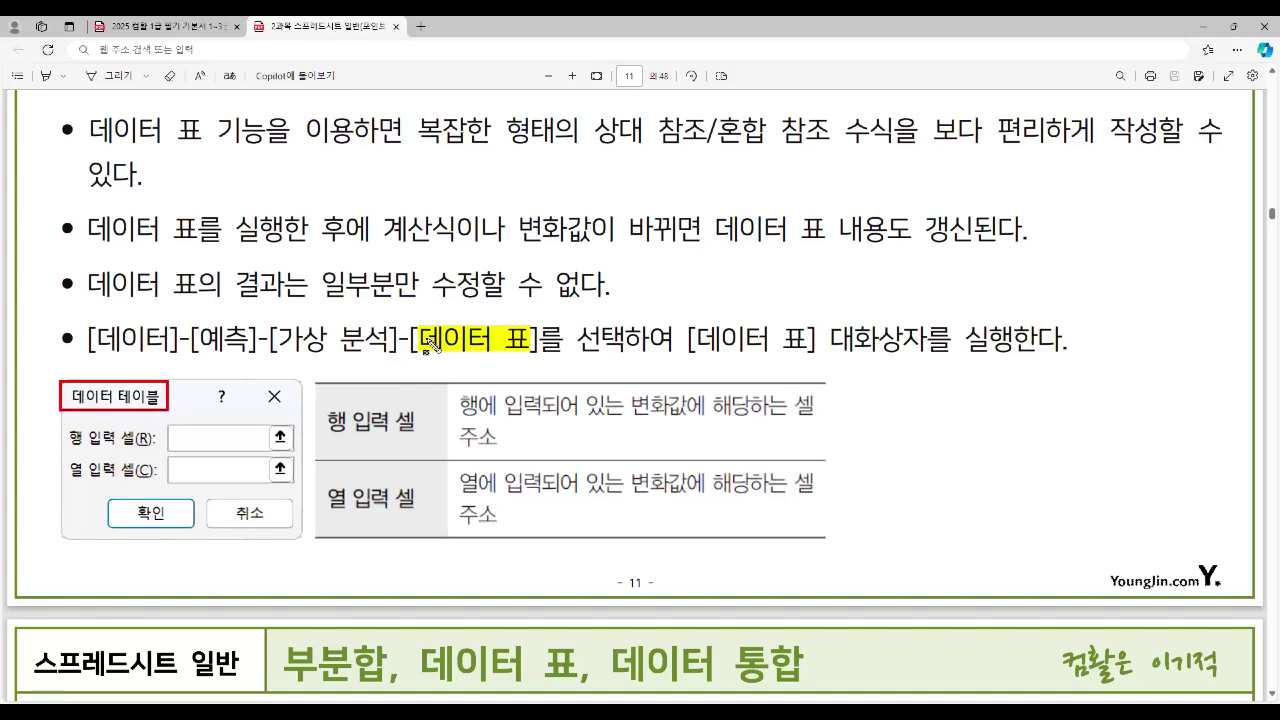
drag(410, 323, 537, 354)
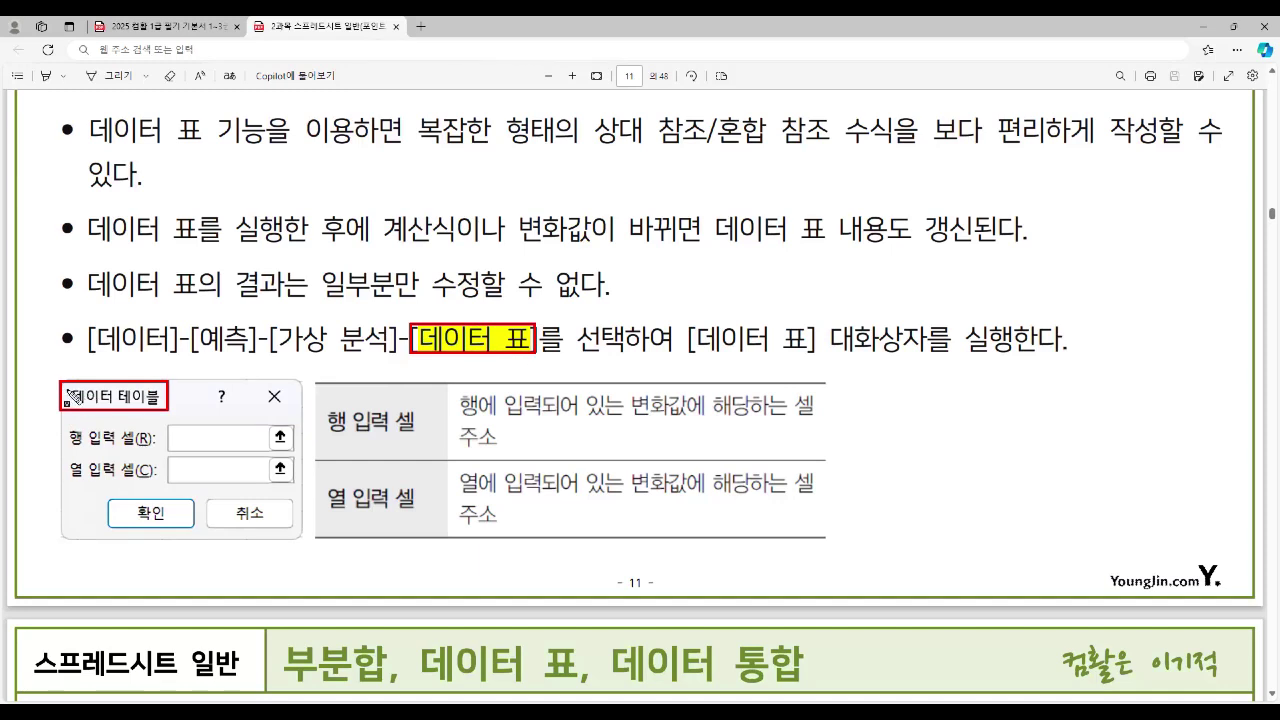
drag(62, 396, 163, 400)
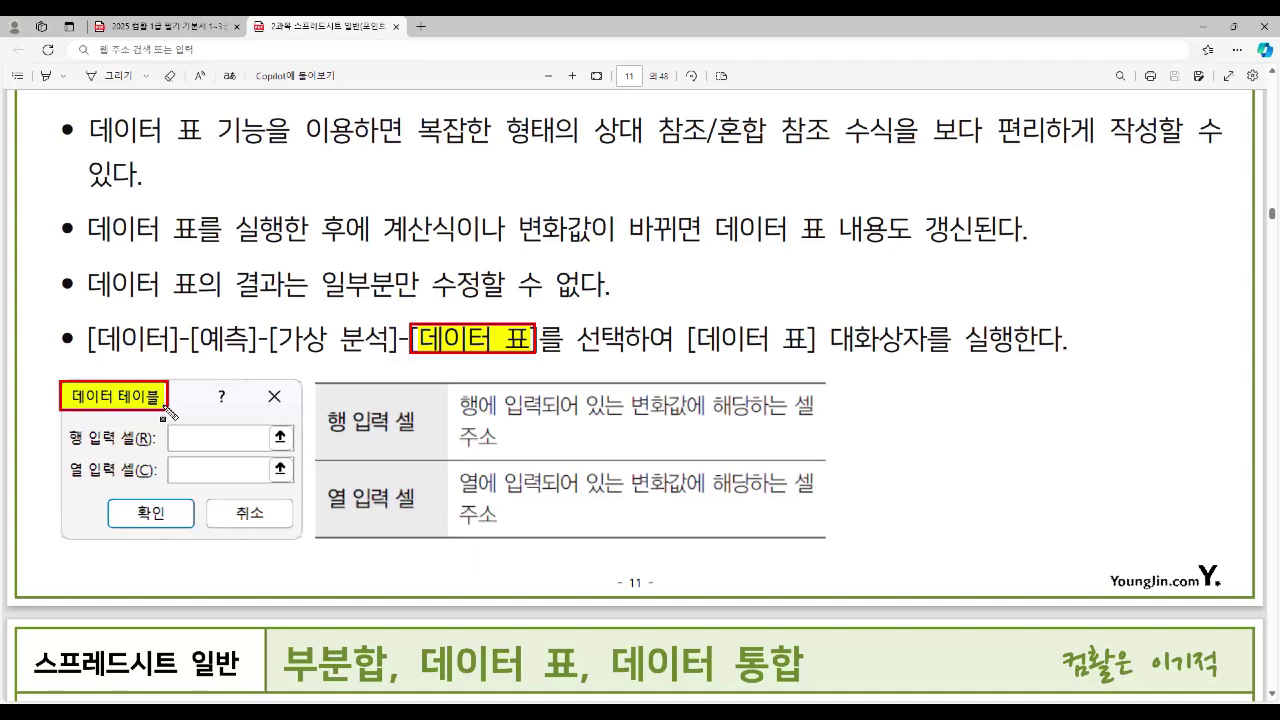
drag(165, 385, 420, 351)
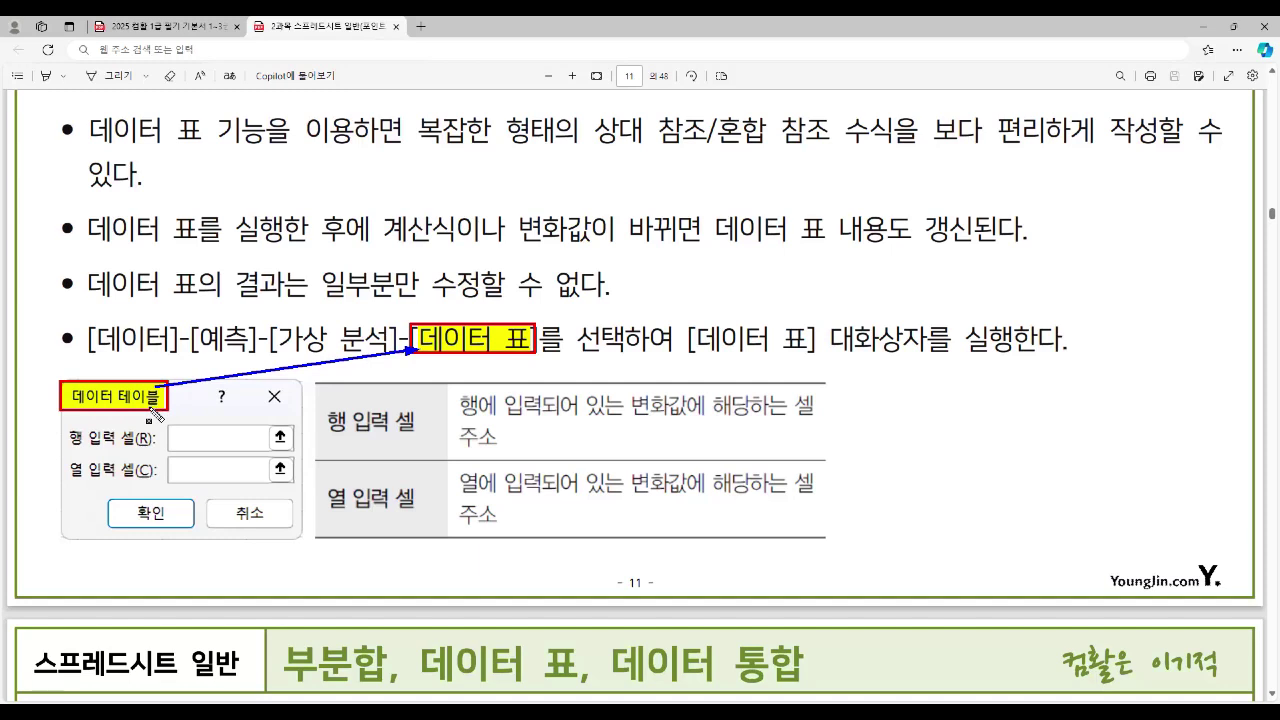
drag(66, 438, 150, 485)
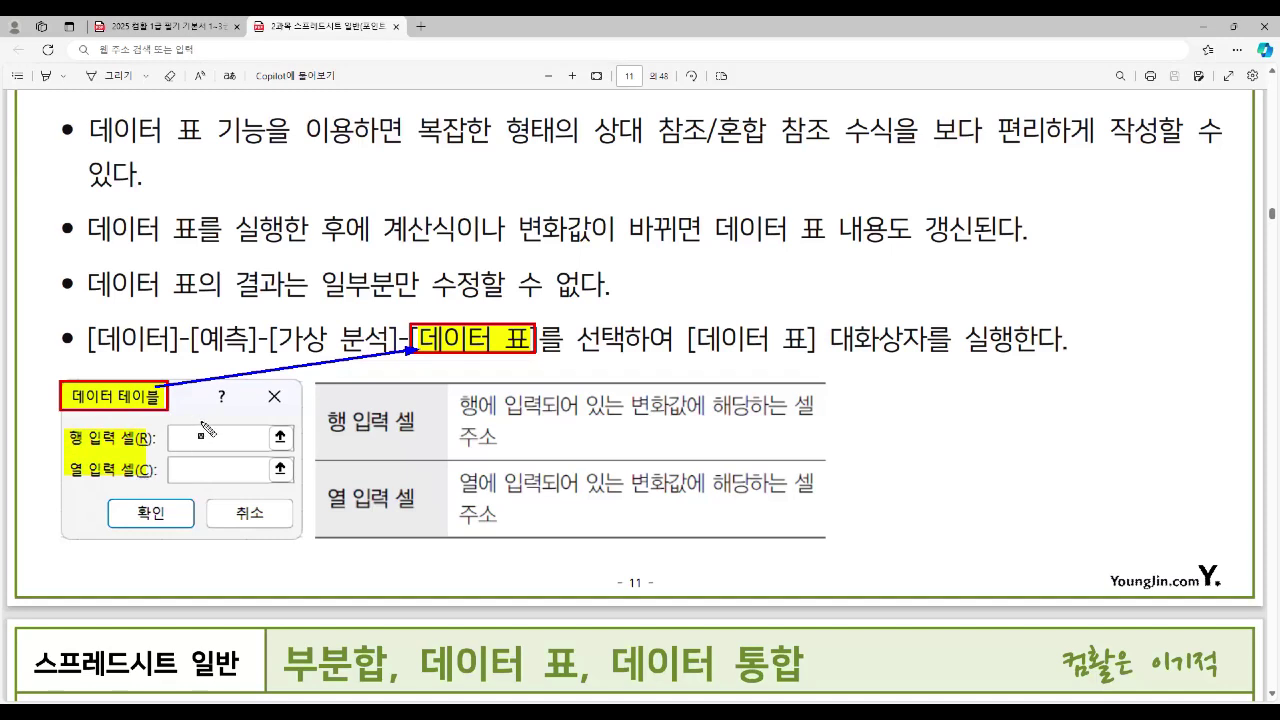
key(Escape)
Step: Switch to the other open Excel workbook's 데이터표 sheet and review cells A1 to A5 of the discount table
click(631, 712)
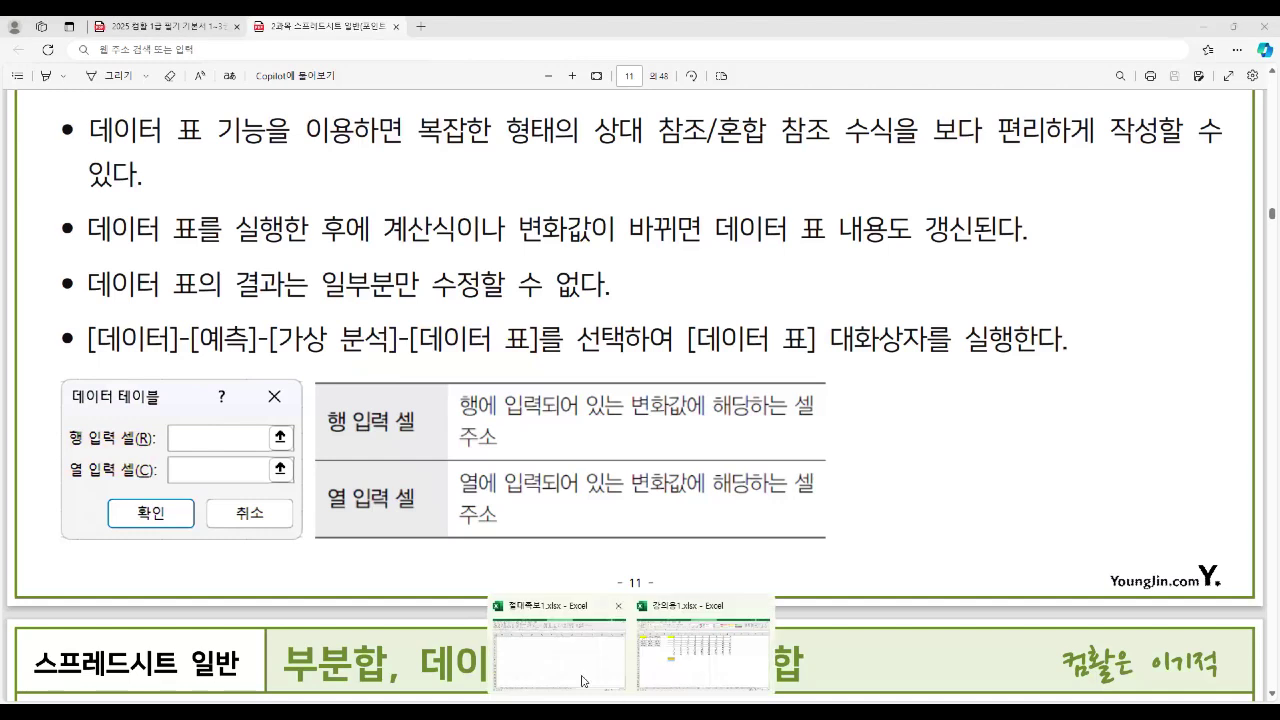
click(640, 668)
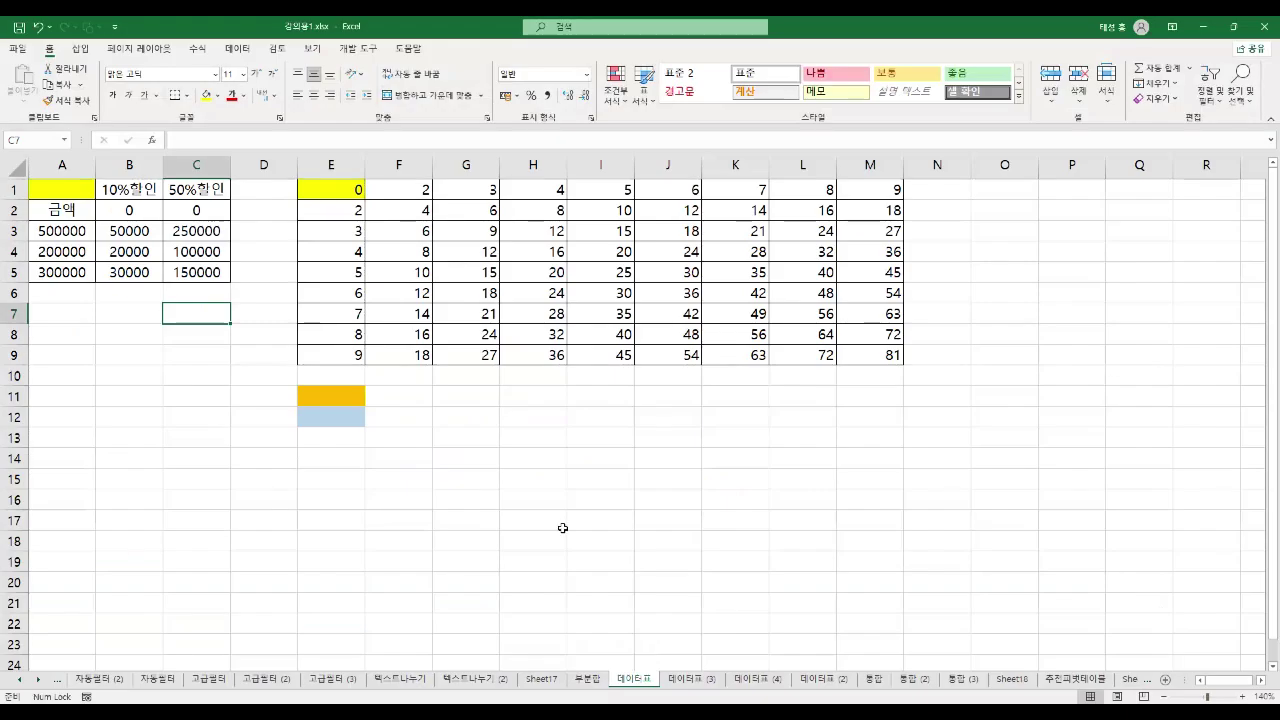
click(69, 193)
click(60, 208)
click(64, 230)
click(72, 247)
click(70, 268)
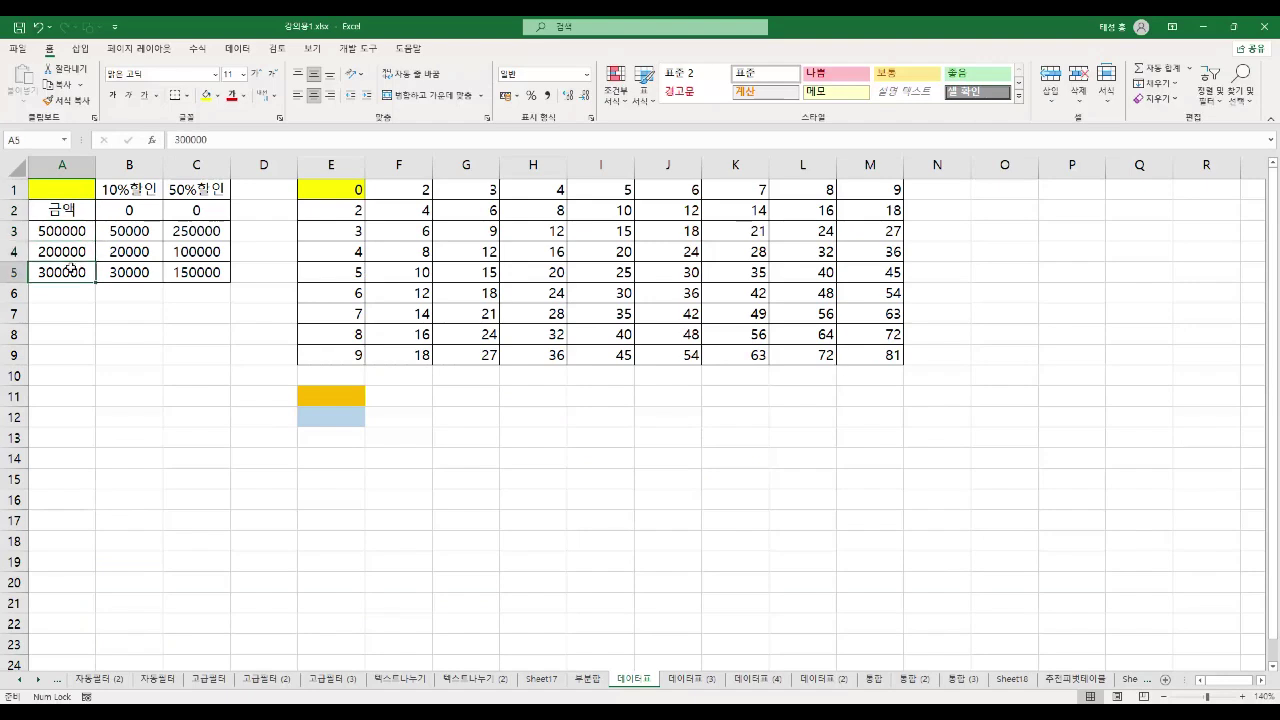
Step: Review the 10%할인 heading and the data table results under 10%할인 and 50%할인 in rows 3 to 5
click(142, 190)
click(150, 231)
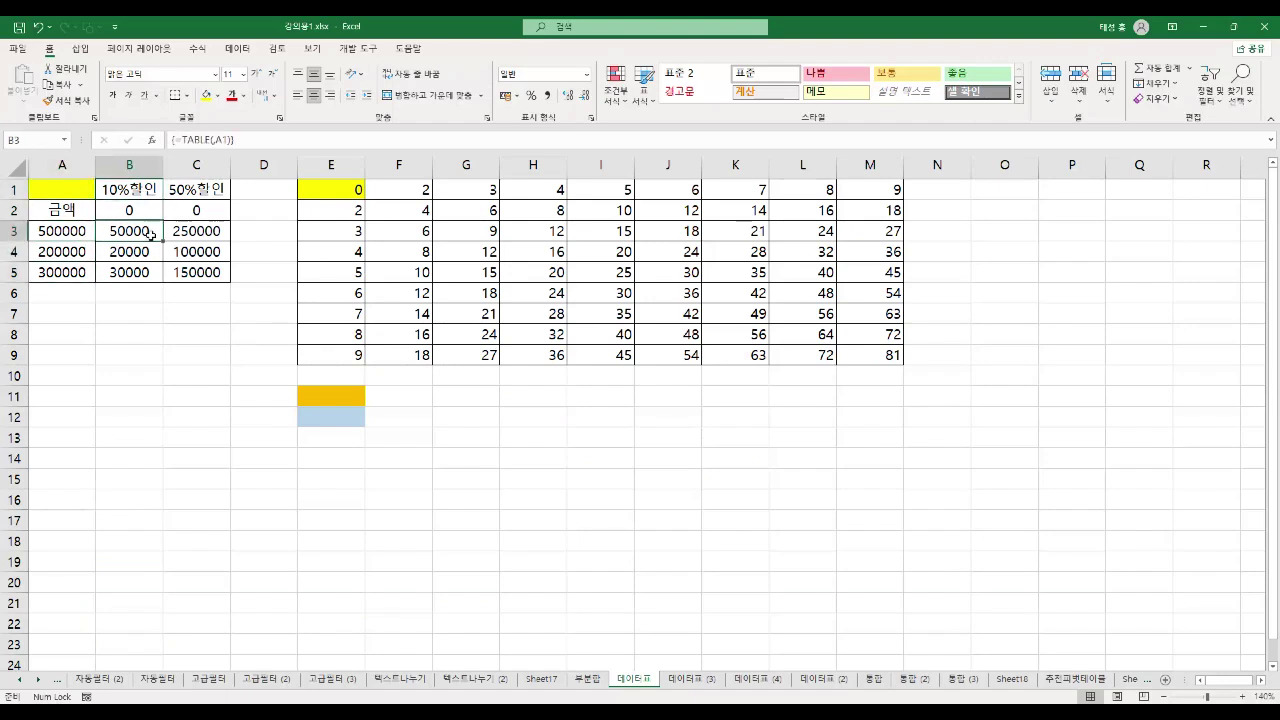
click(148, 252)
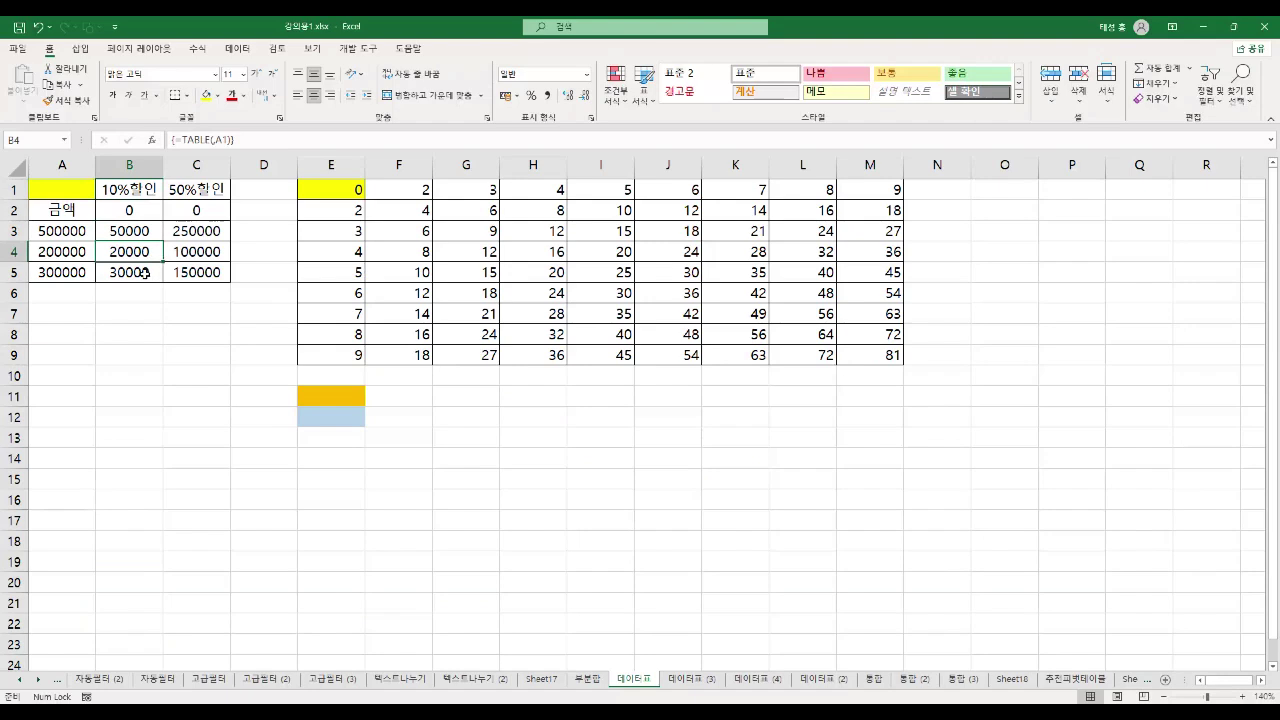
click(221, 235)
click(210, 252)
click(206, 274)
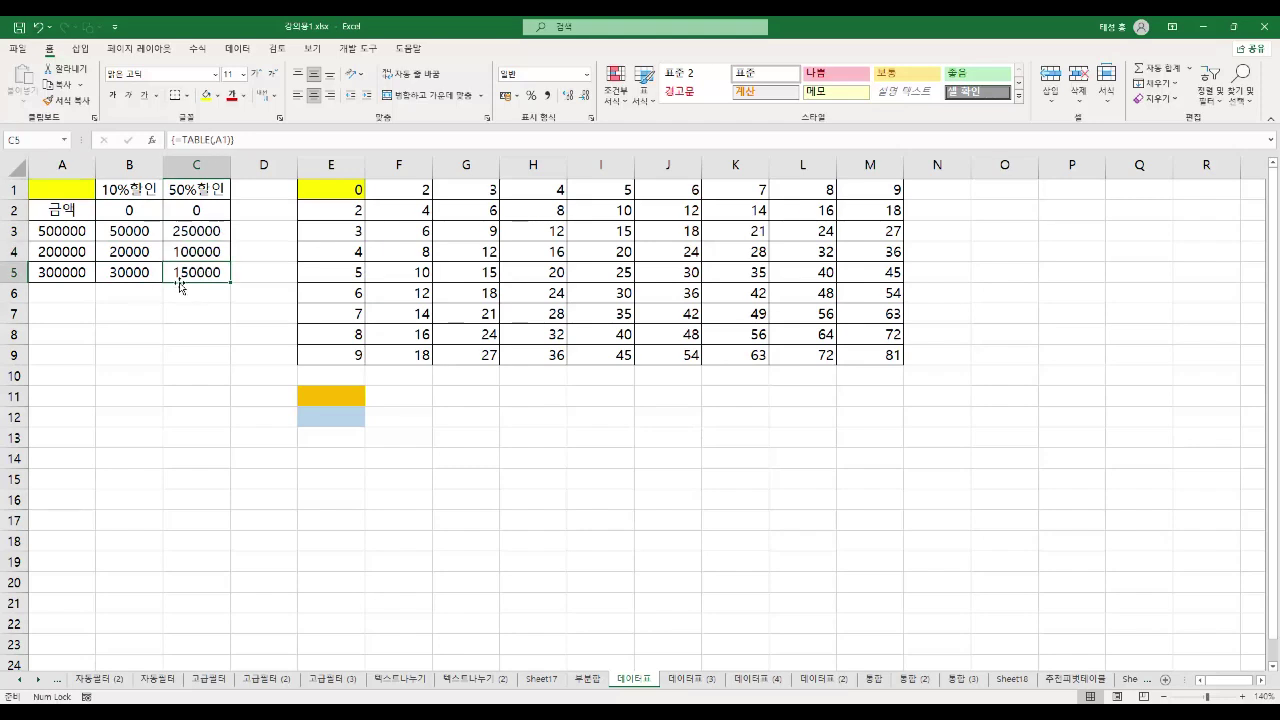
Step: Try to delete only cell B3 of the data table, draw a box around the warning, and dismiss it
click(142, 231)
key(Delete)
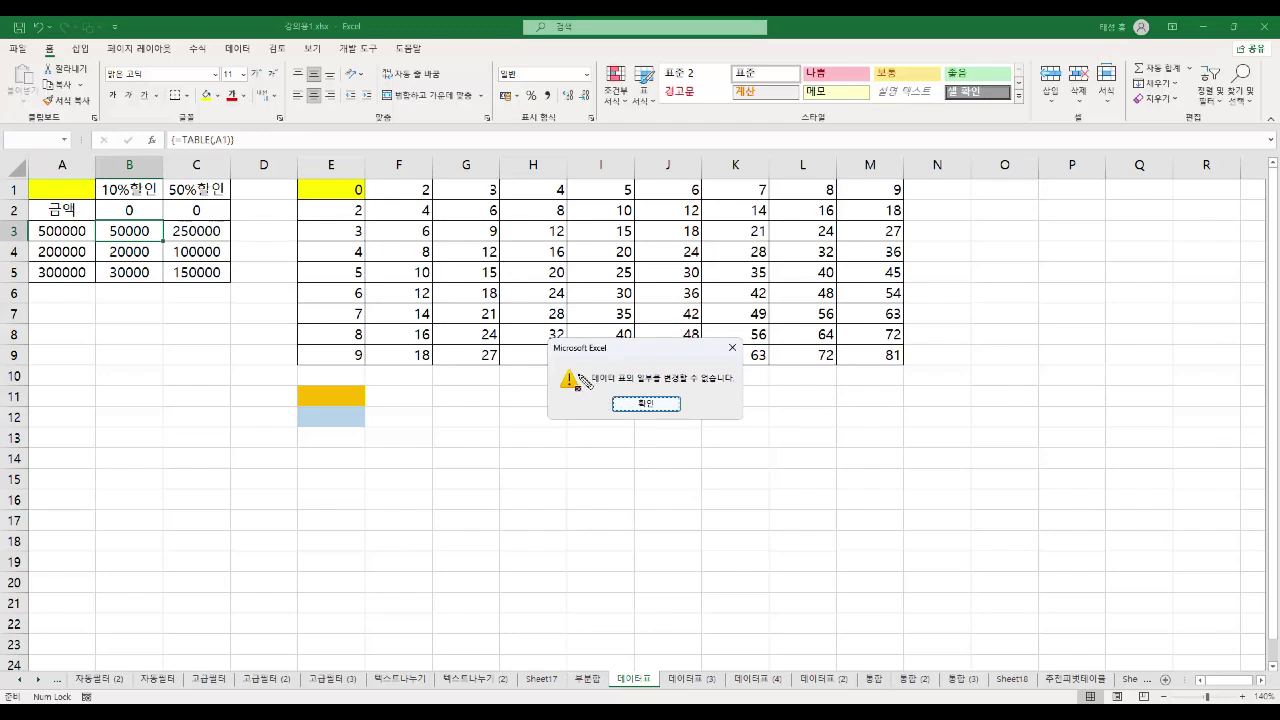
drag(540, 337, 752, 428)
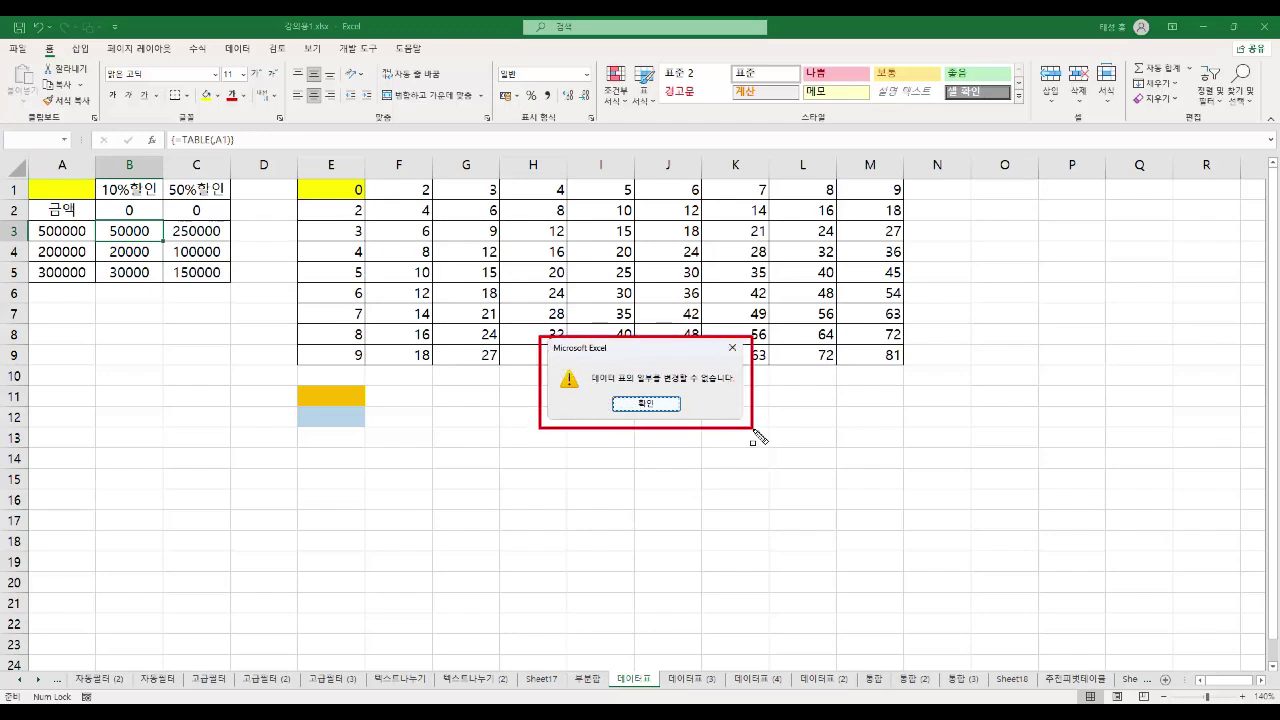
click(646, 403)
Step: Clear the whole data table result range B3:C5 at once
drag(140, 230, 200, 270)
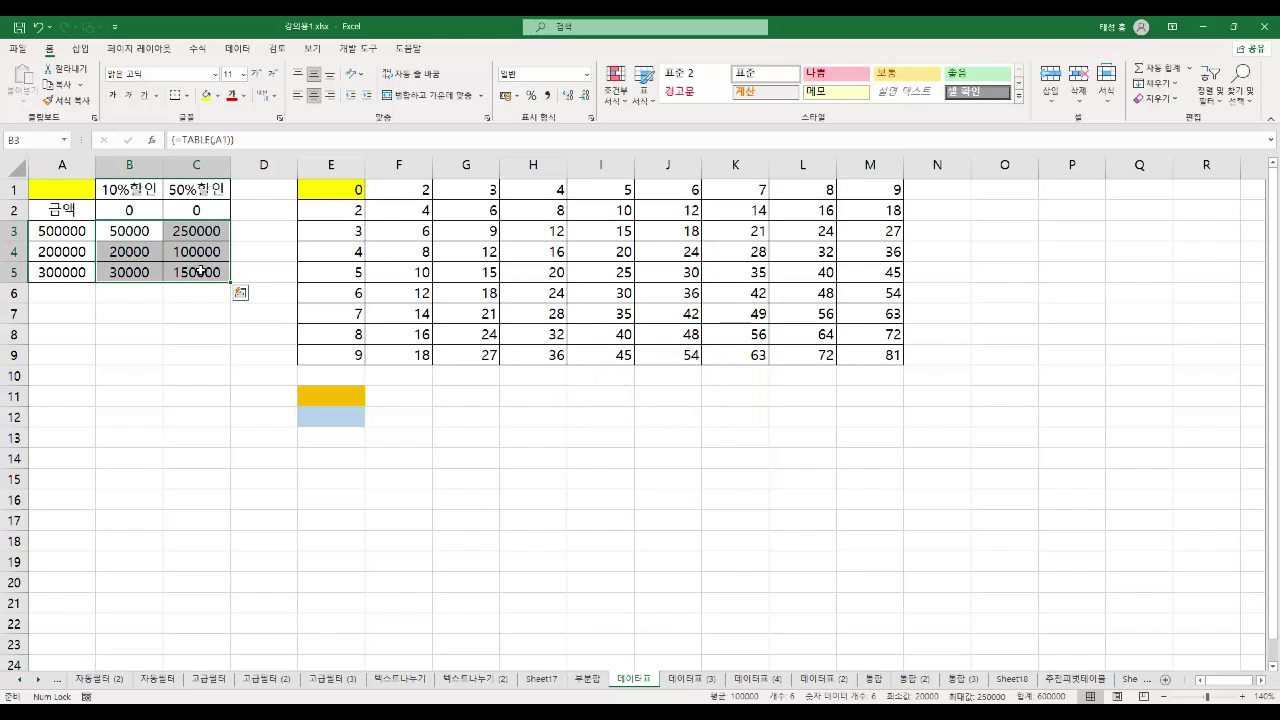
key(Delete)
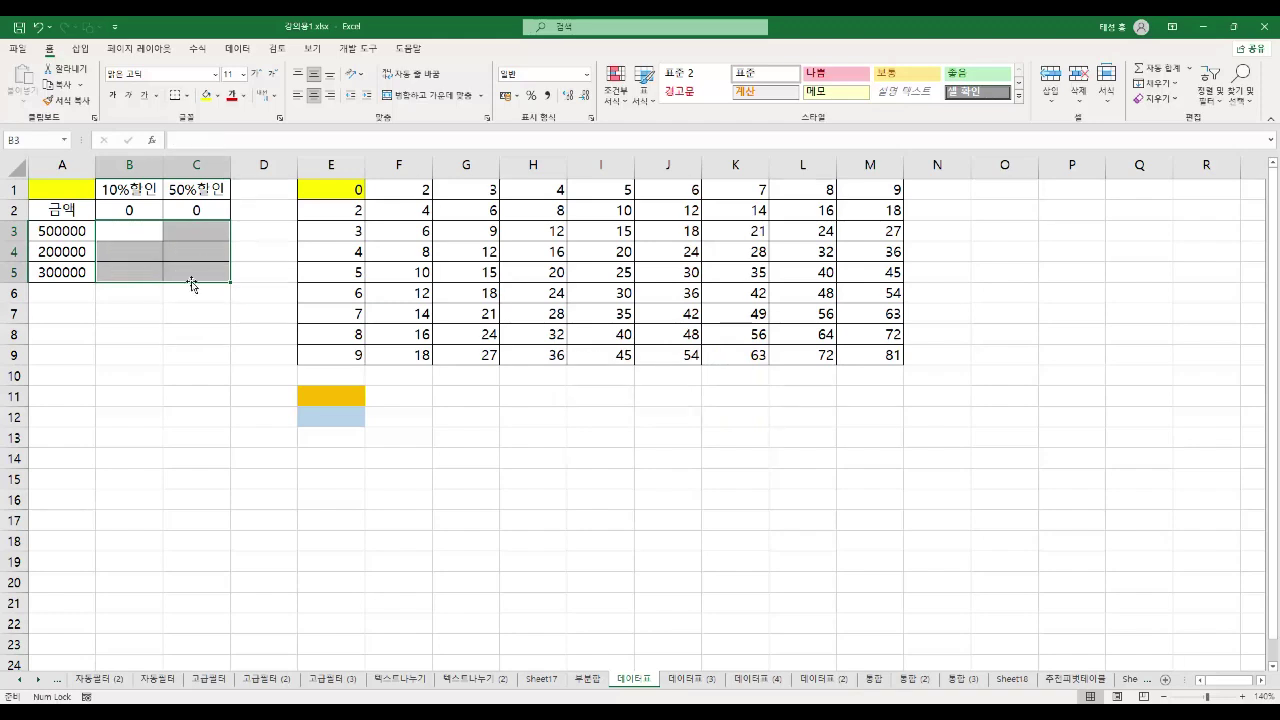
click(139, 229)
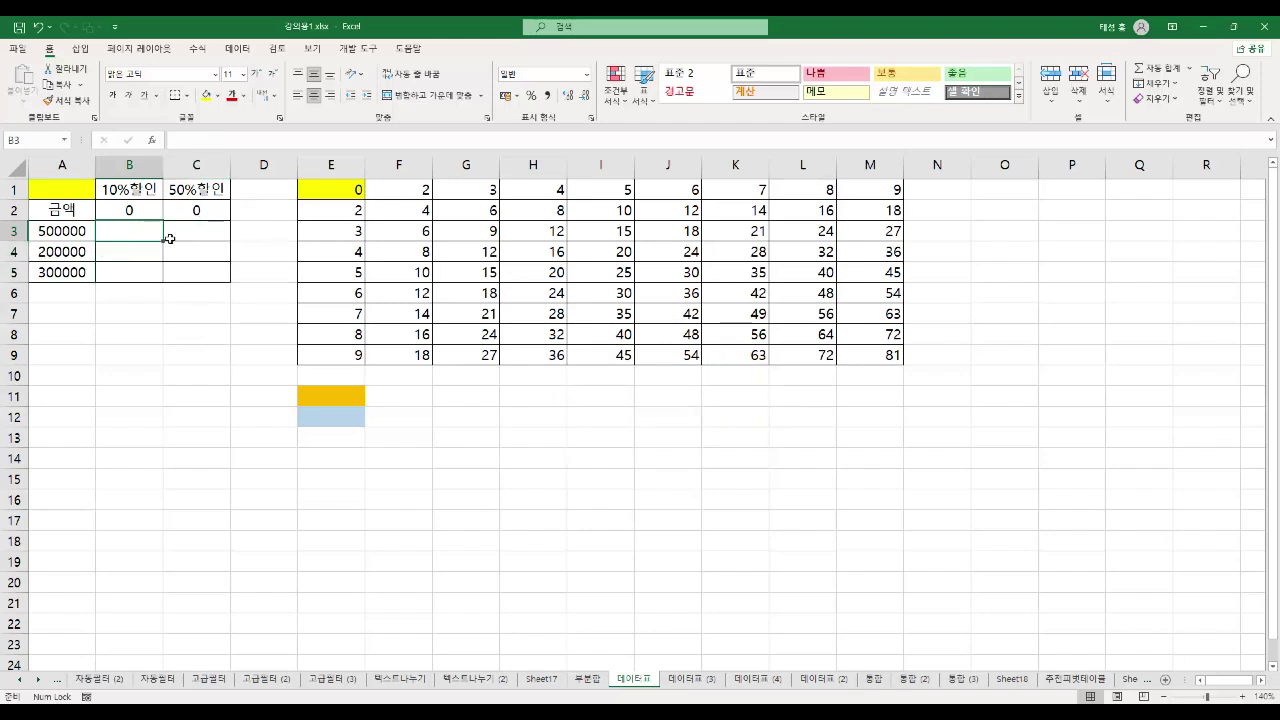
Step: Review the amount in A3, the 10%할인 heading in B1, and the result cells B3 and B4
click(72, 238)
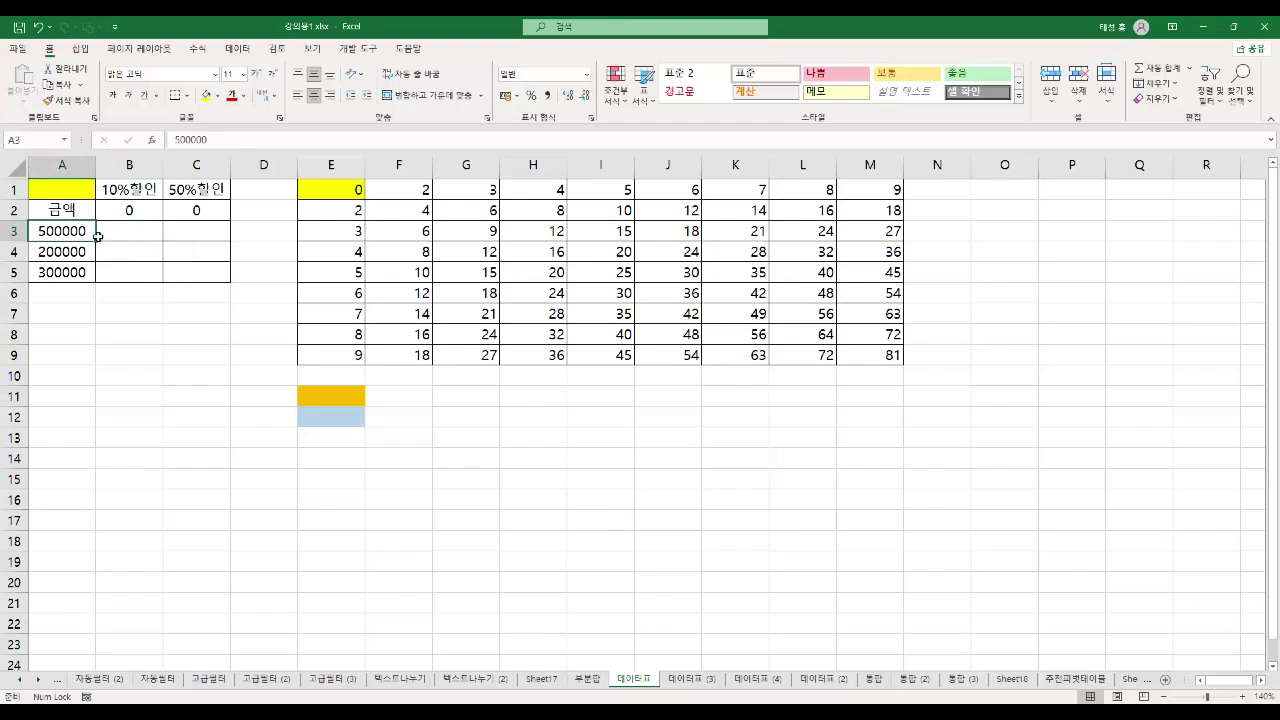
click(138, 193)
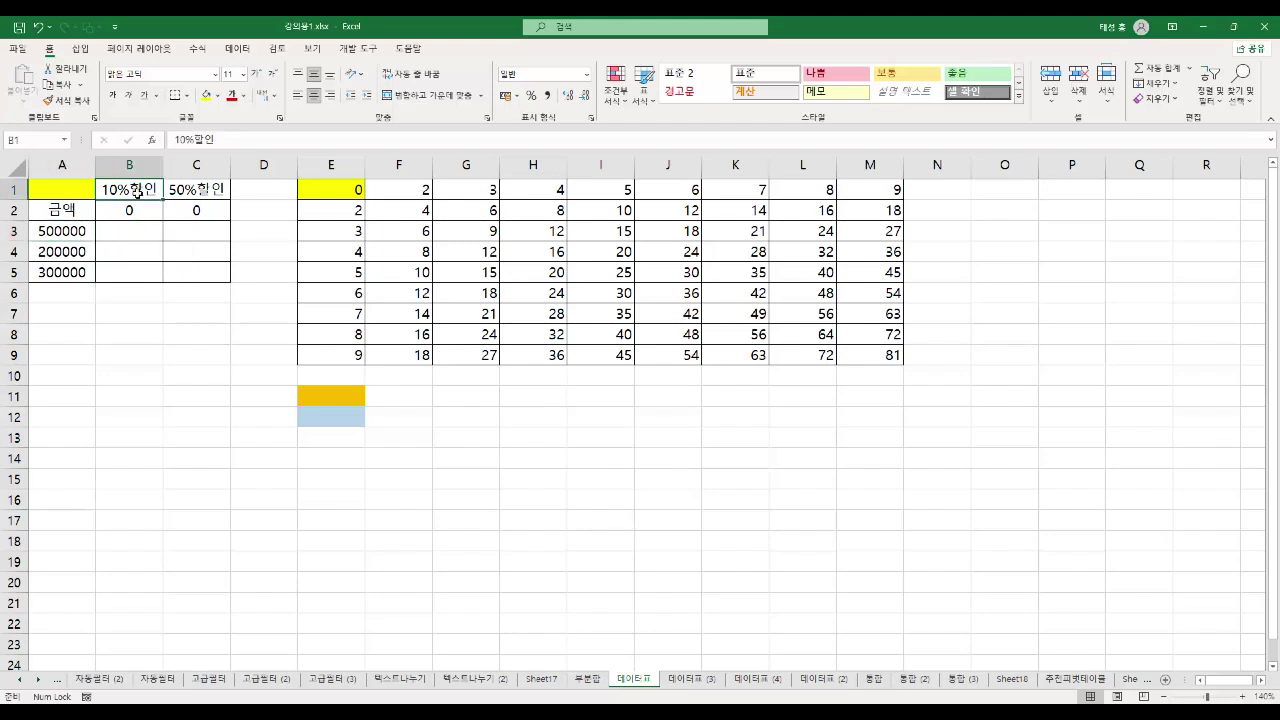
click(131, 230)
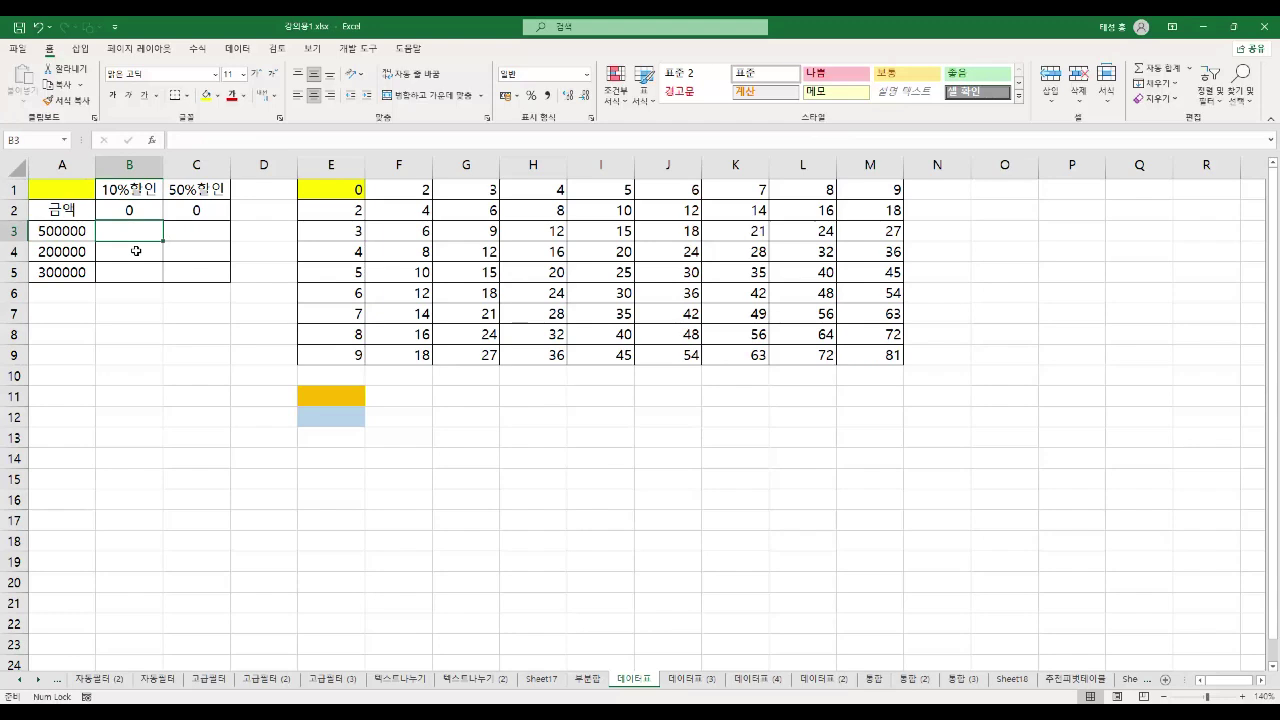
click(138, 252)
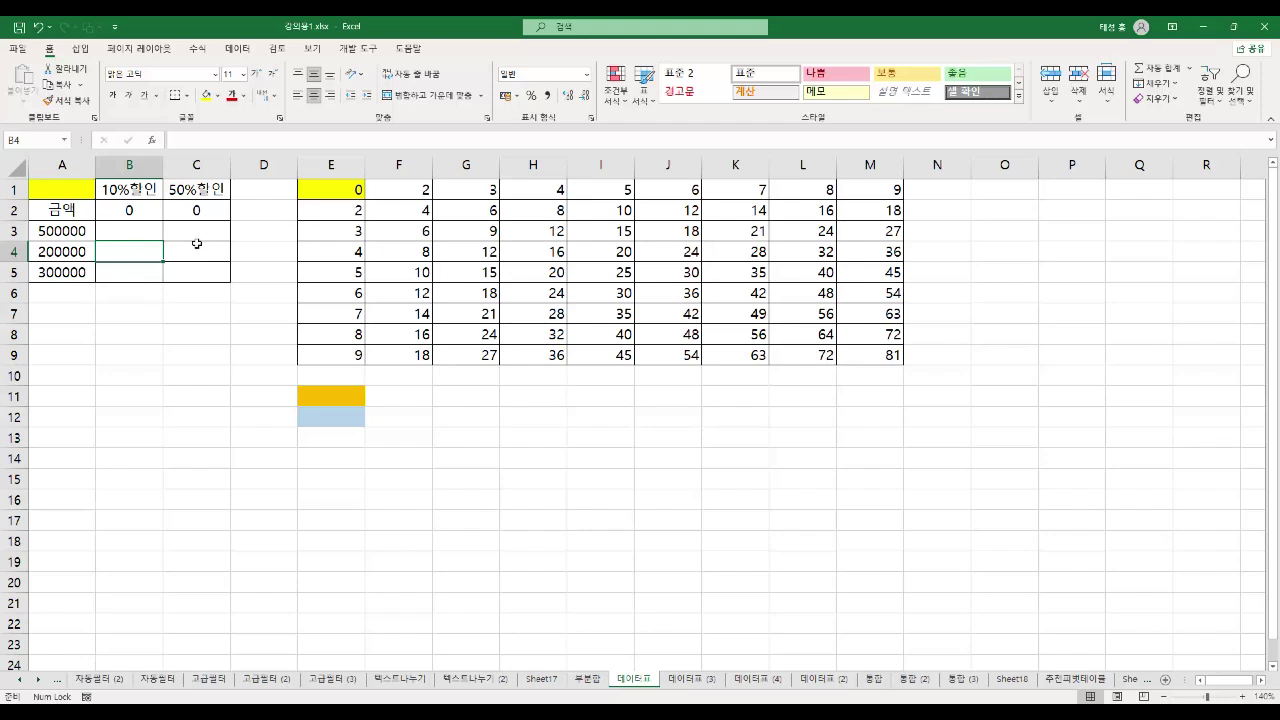
Step: Inspect the discount formulas in B2 and C2, highlighting the A1 reference in B2's formula, and leave both formulas as they are
click(145, 210)
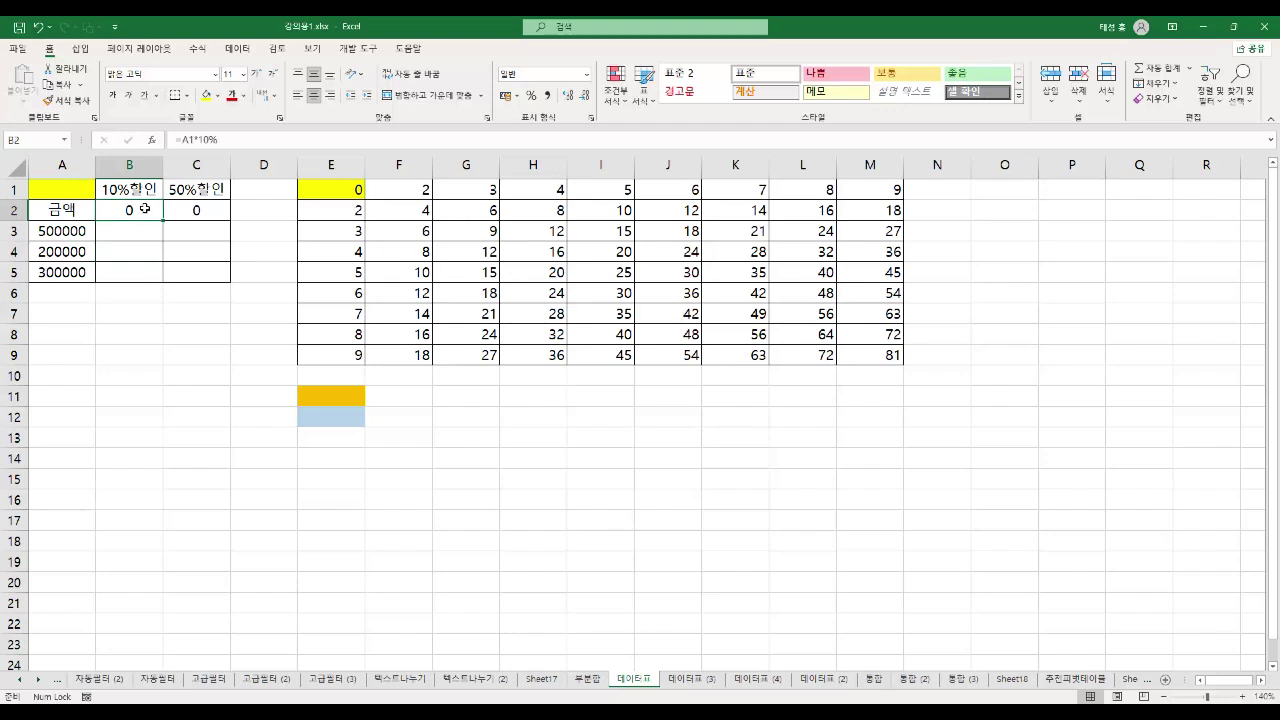
double_click(145, 210)
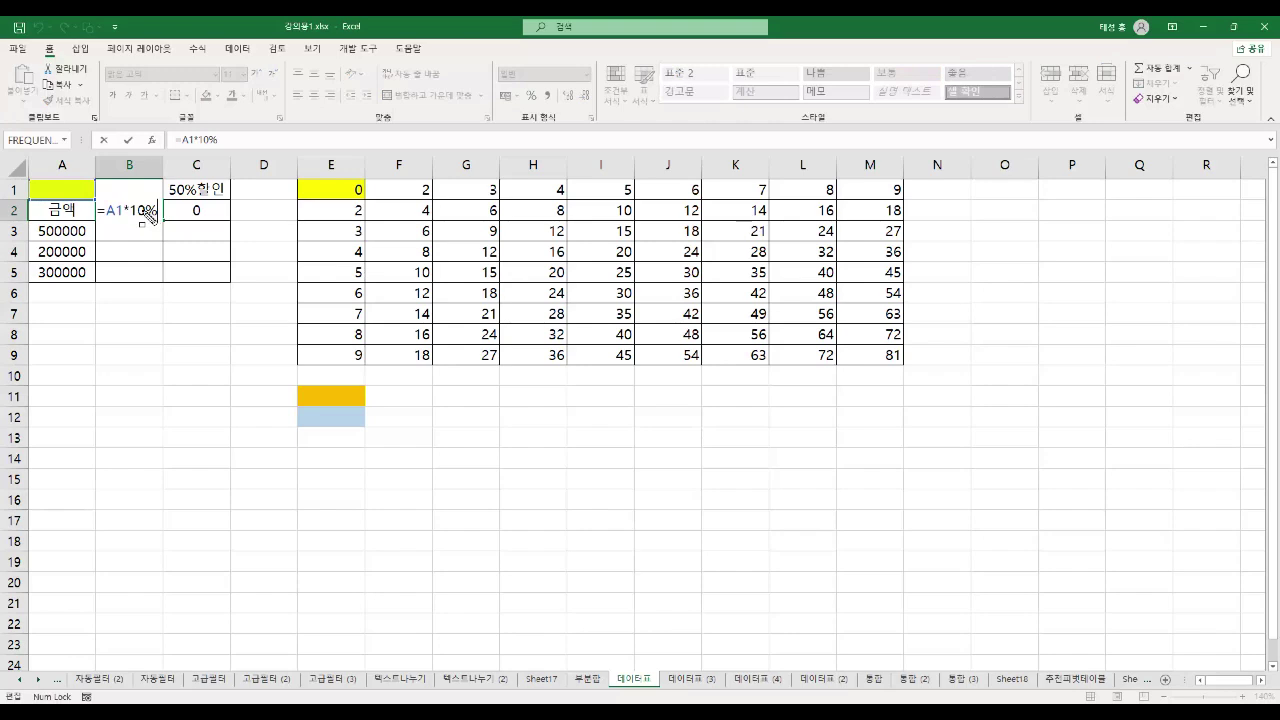
drag(97, 208, 126, 229)
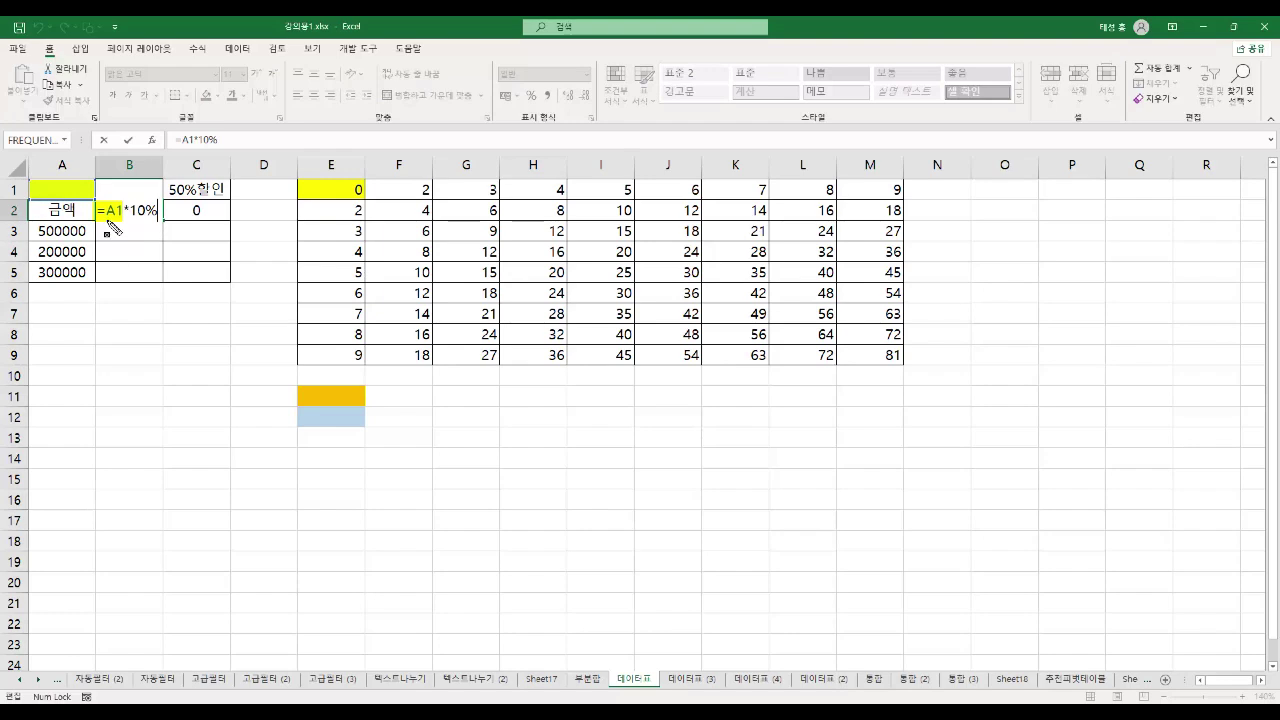
click(120, 217)
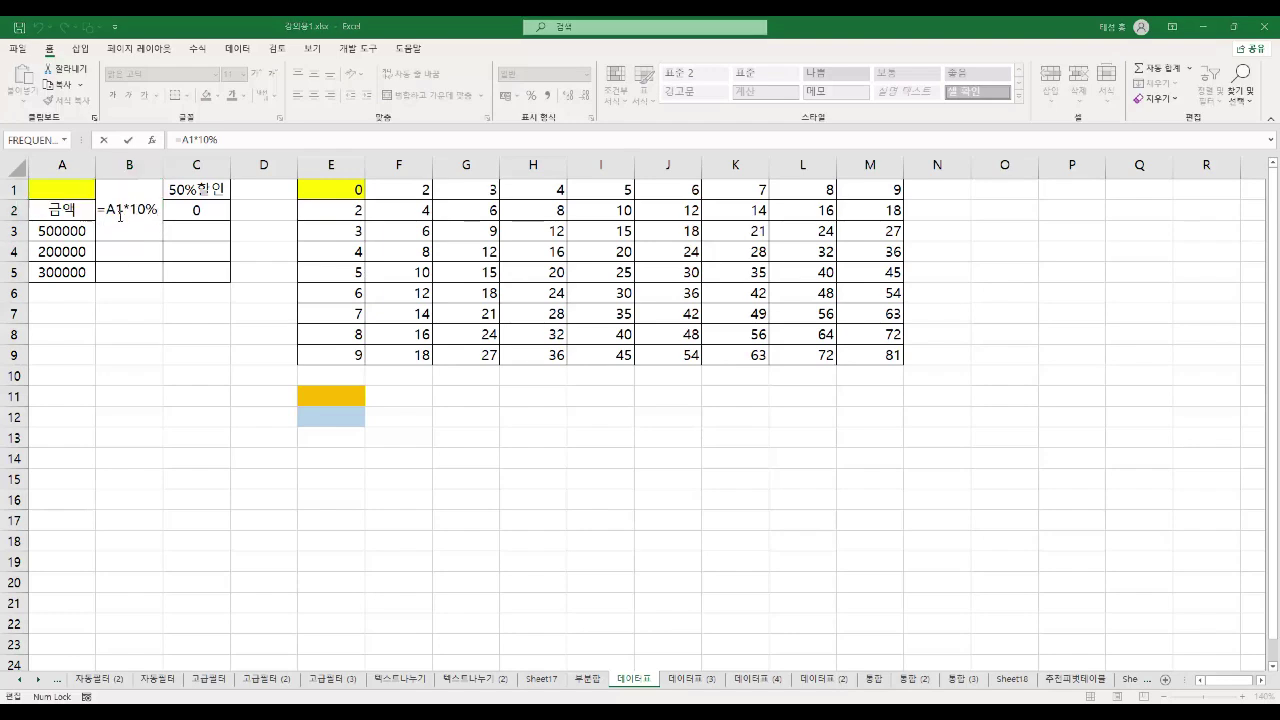
key(ctrl+Return)
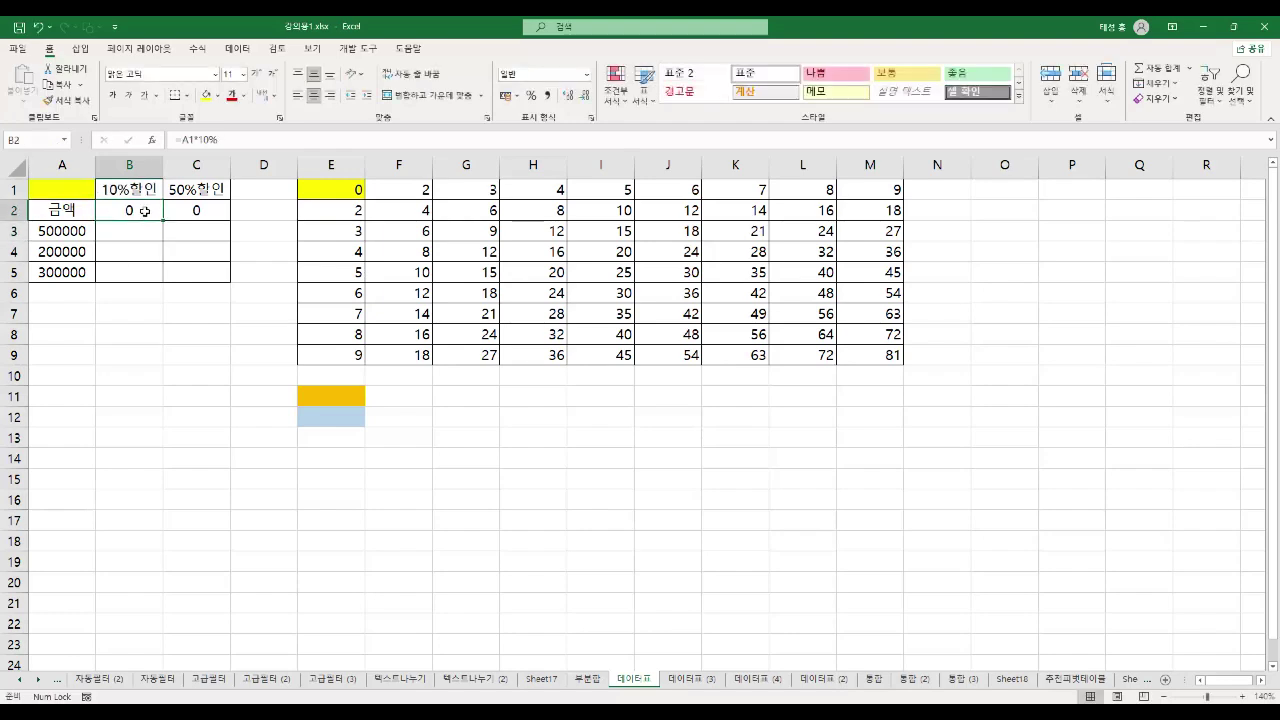
click(190, 210)
key(F2)
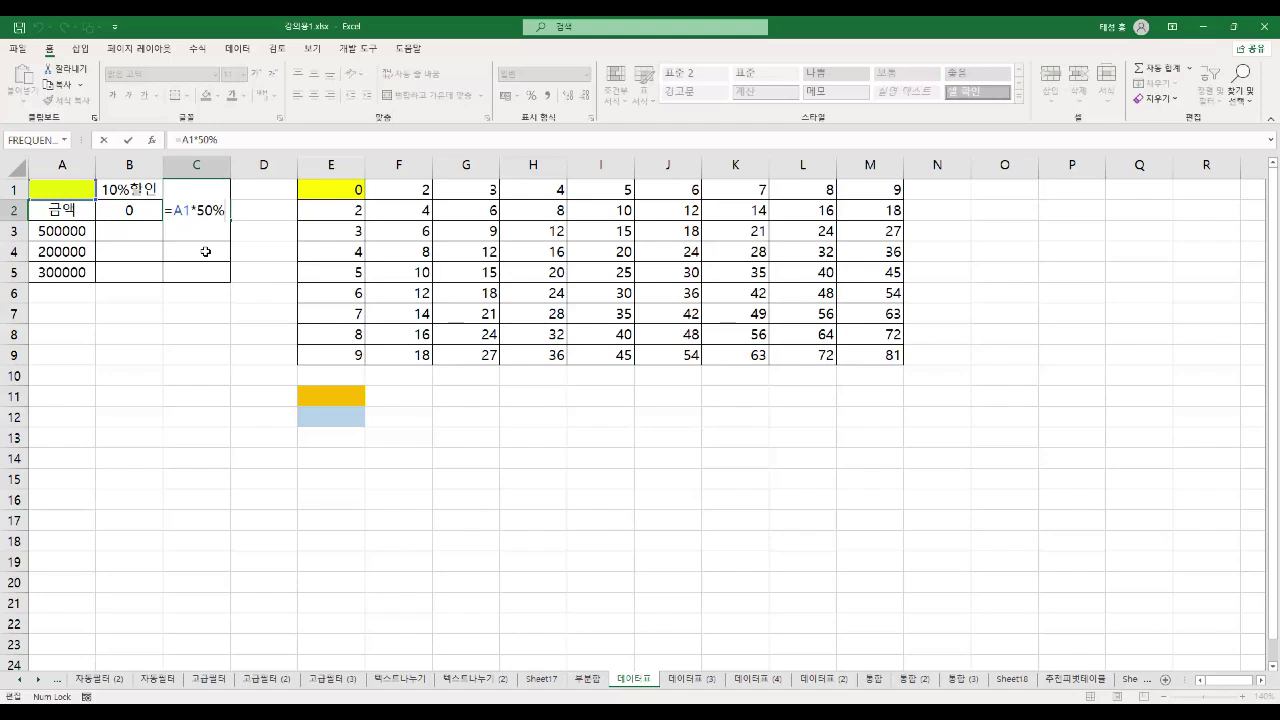
key(ctrl+Return)
Step: Draw arrows from the amounts in A3, A4 and A5 to input cell A1, mark B3 and C3, and clear the marks
key(ctrl+Home)
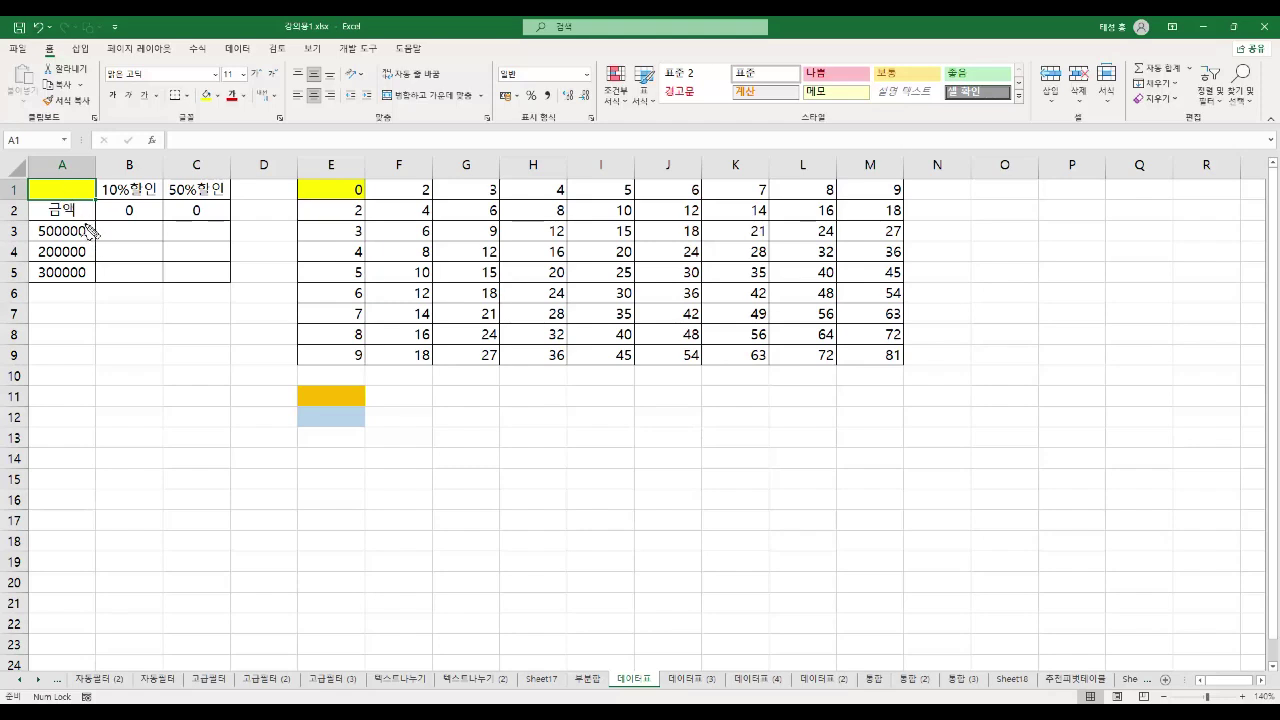
drag(88, 234, 86, 192)
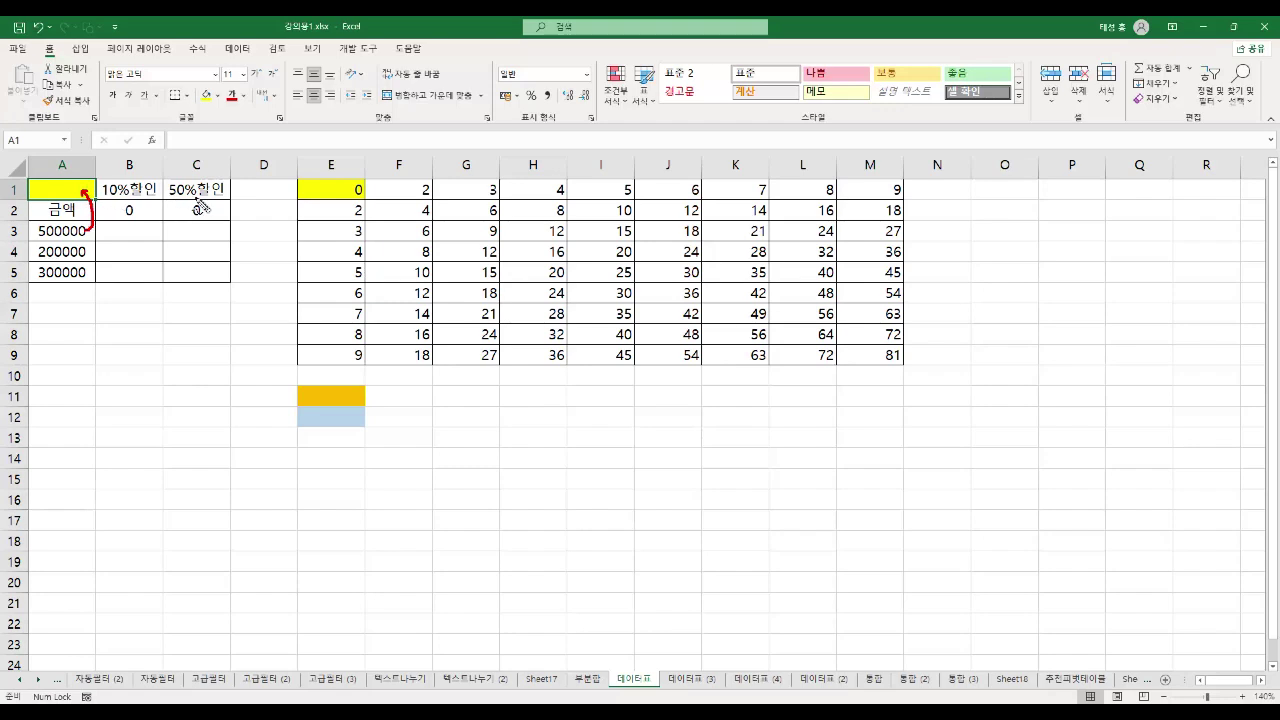
drag(128, 229, 194, 230)
mouse_move(47, 256)
mouse_down()
mouse_move(33, 212)
mouse_move(45, 192)
mouse_move(54, 202)
mouse_up()
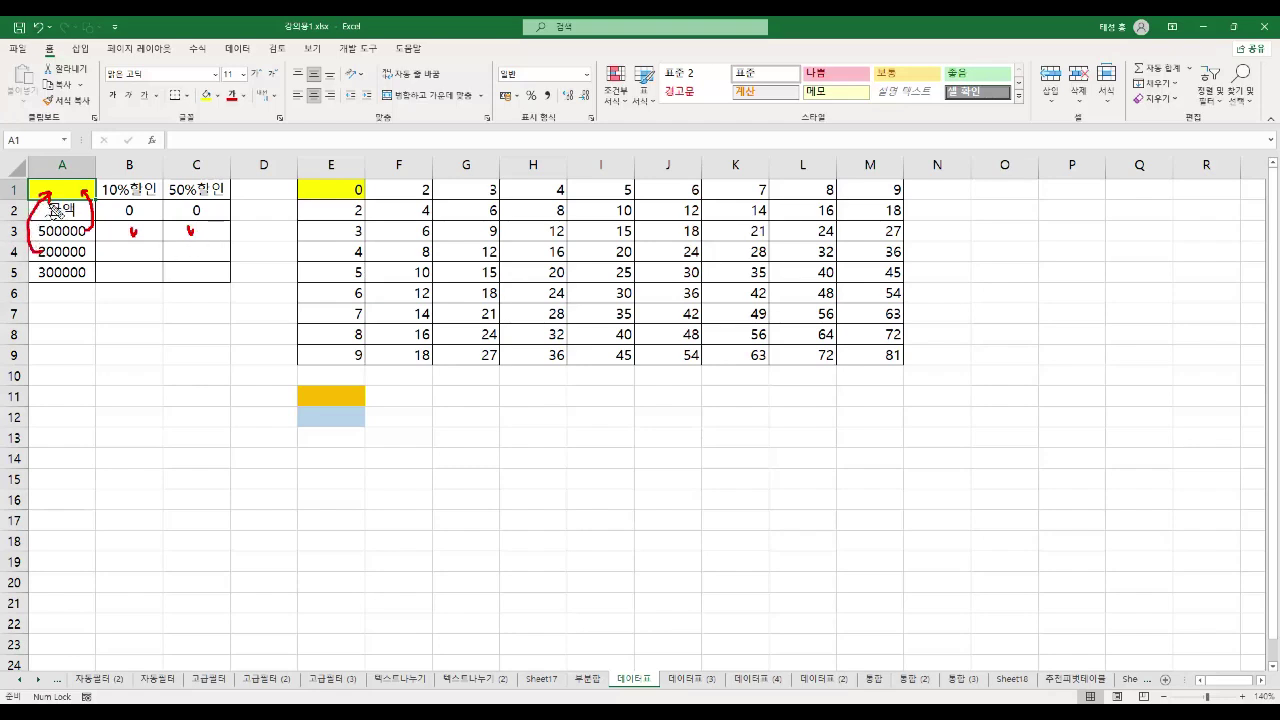
mouse_move(96, 282)
mouse_down()
mouse_move(90, 186)
mouse_move(100, 196)
mouse_up()
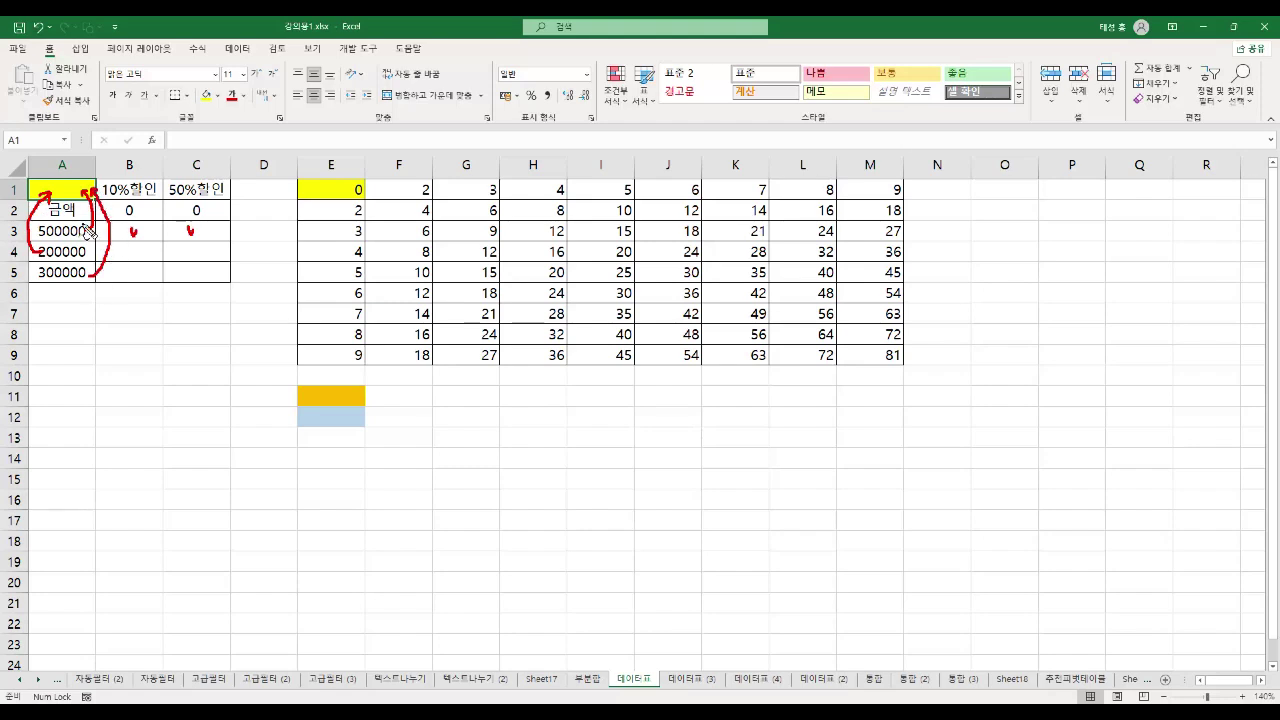
key(Escape)
Step: Start a what-if 데이터 표 for range A2:C5 and move its dialog below the tables
drag(79, 214, 200, 265)
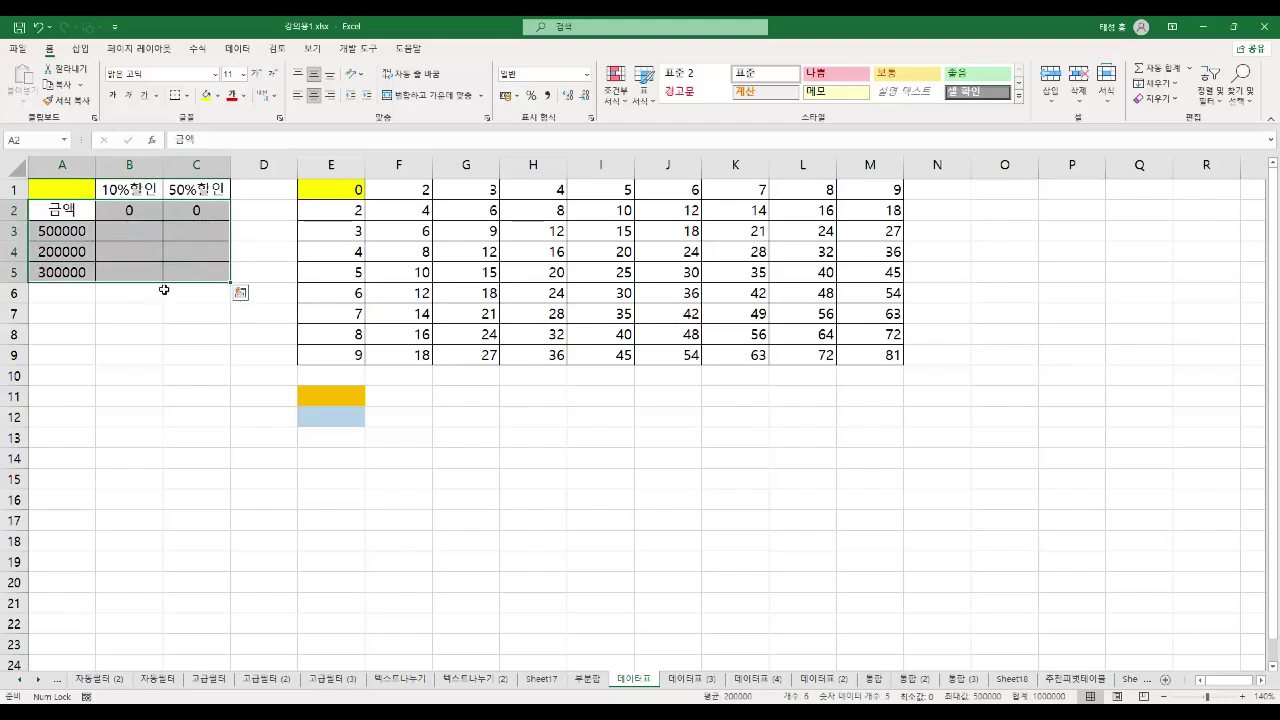
click(238, 49)
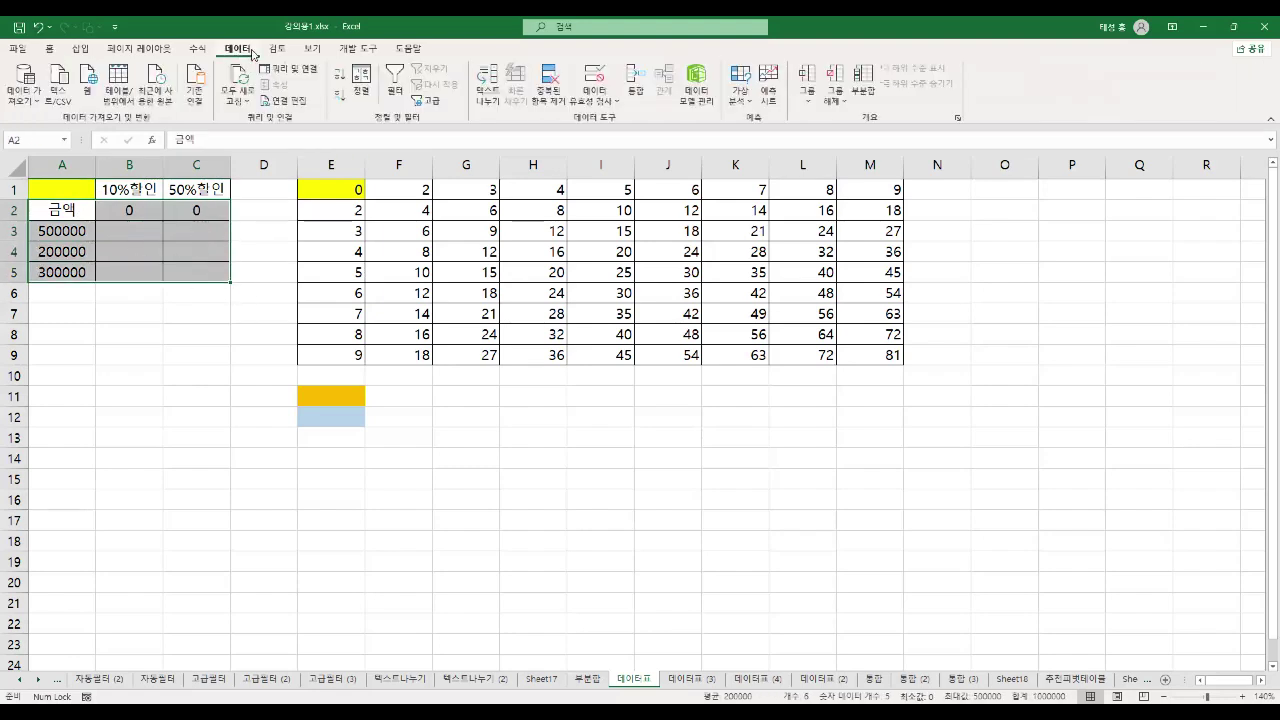
click(744, 106)
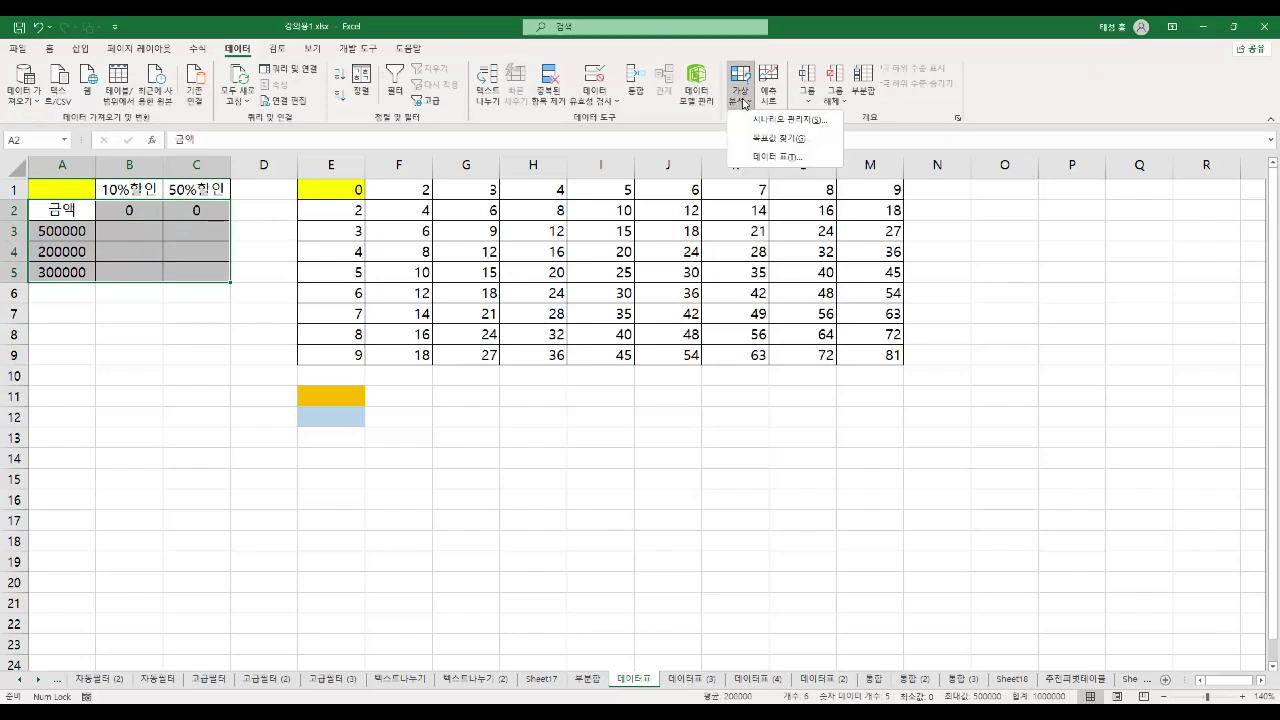
click(783, 158)
drag(498, 331, 452, 400)
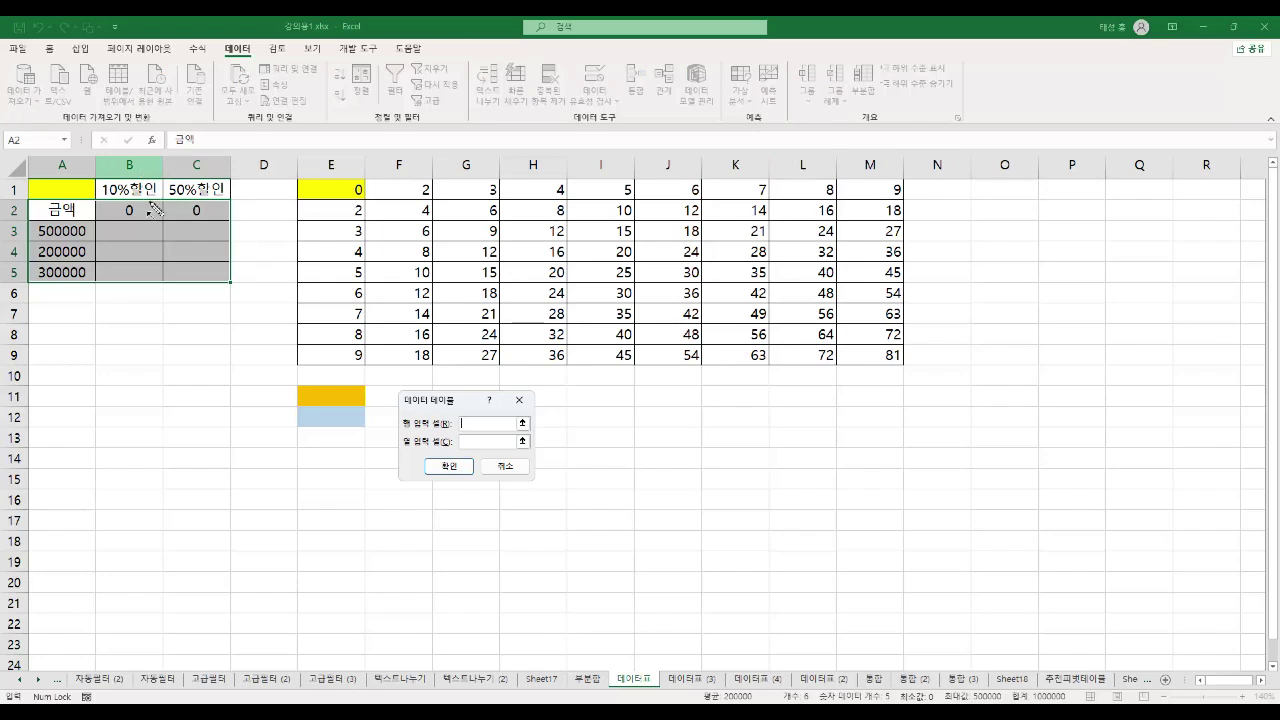
Step: Draw downward arrows along columns B and C to illustrate the column direction, and clear the marks
drag(130, 160, 147, 384)
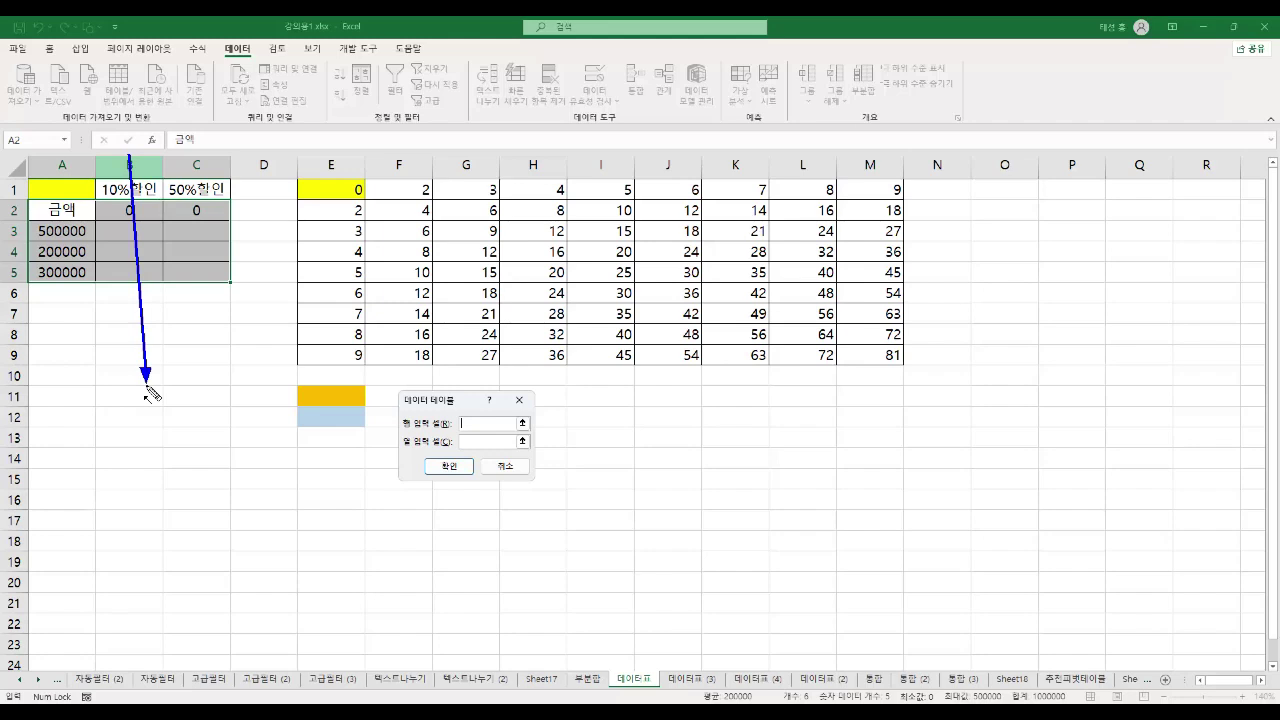
drag(204, 160, 204, 340)
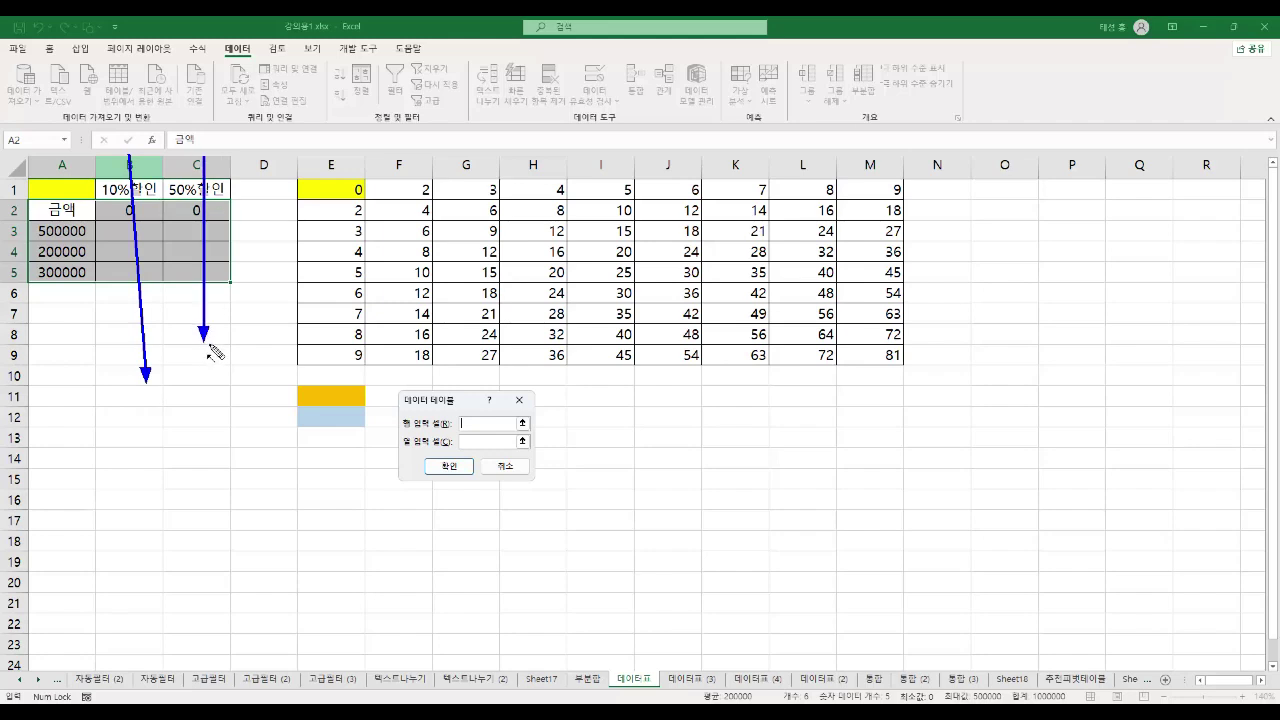
key(Escape)
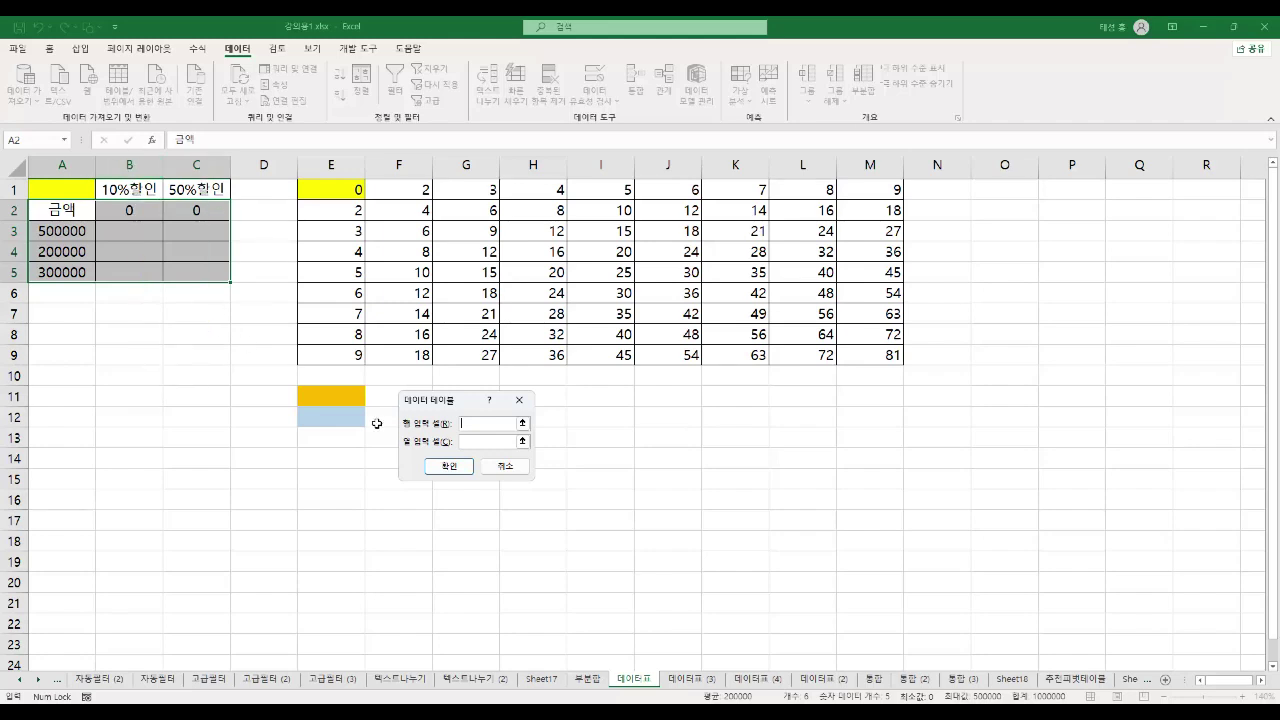
Step: Set the column input cell (열 입력 셀) to $A$1, leave the row input cell empty, and create the data table
click(522, 441)
click(56, 191)
click(526, 417)
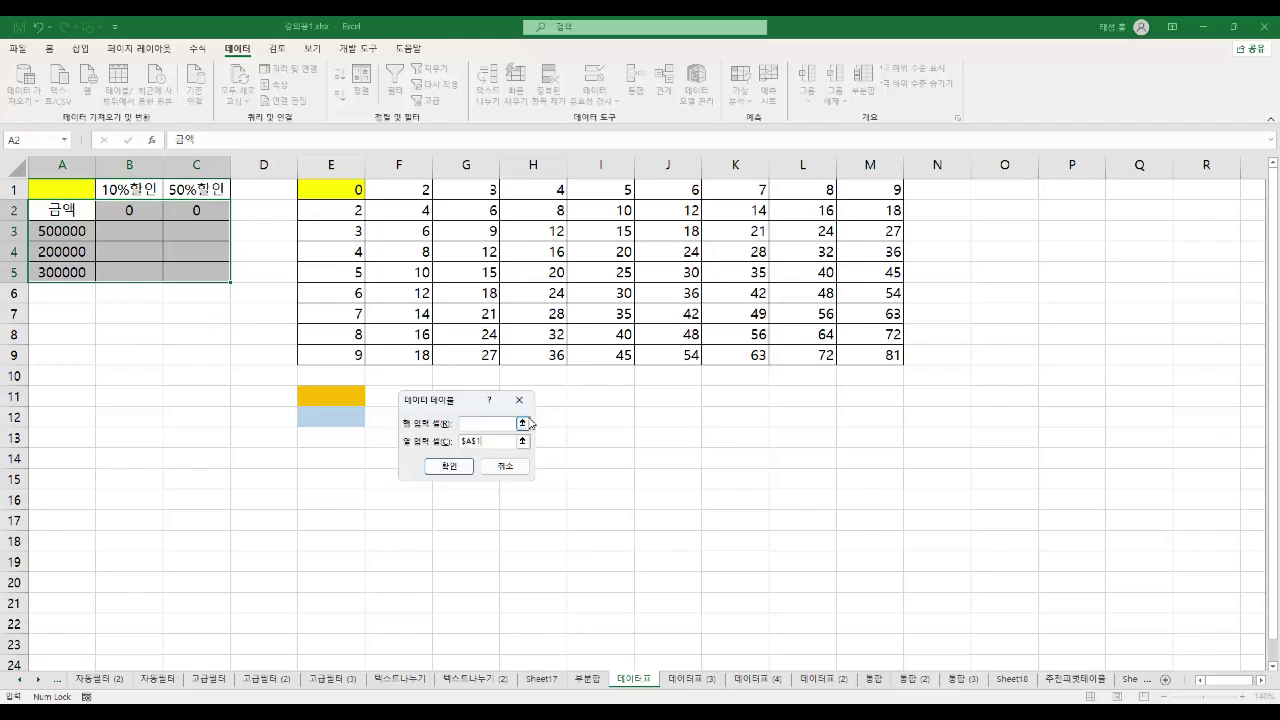
click(460, 466)
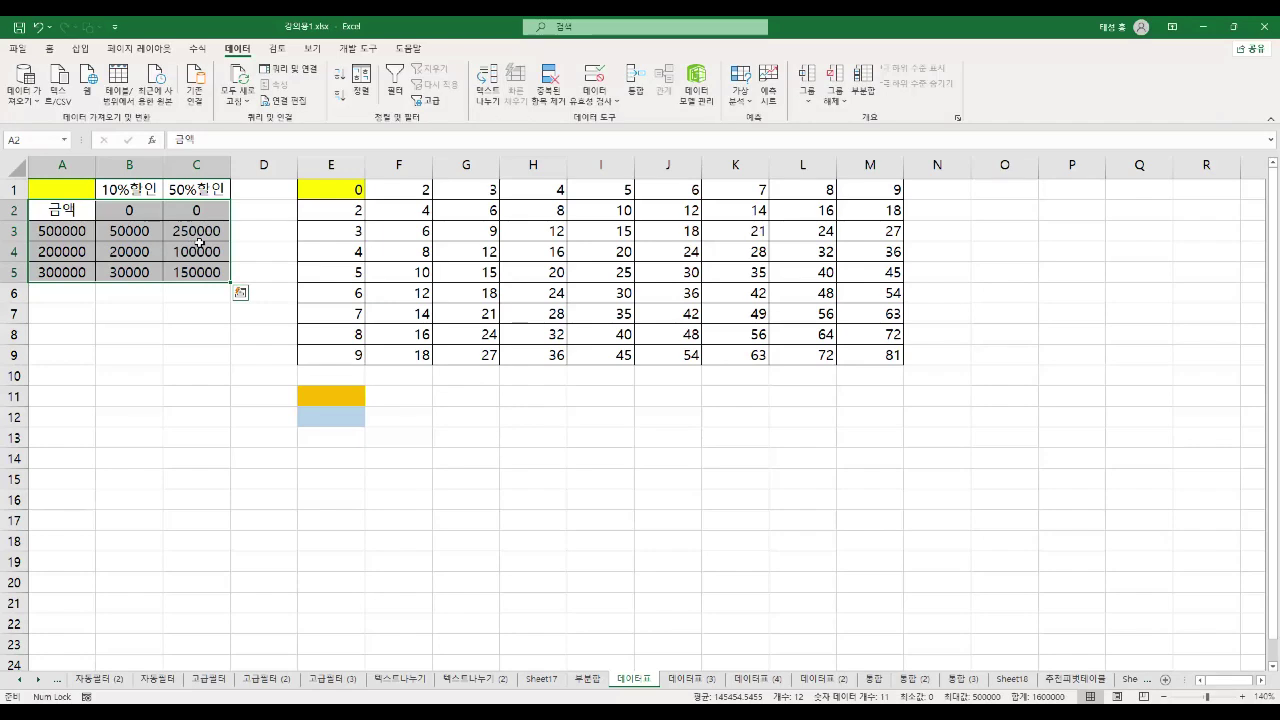
Step: Check cells E1, F2 and F1 of the multiplication table and clear its result range F2:M9
click(436, 400)
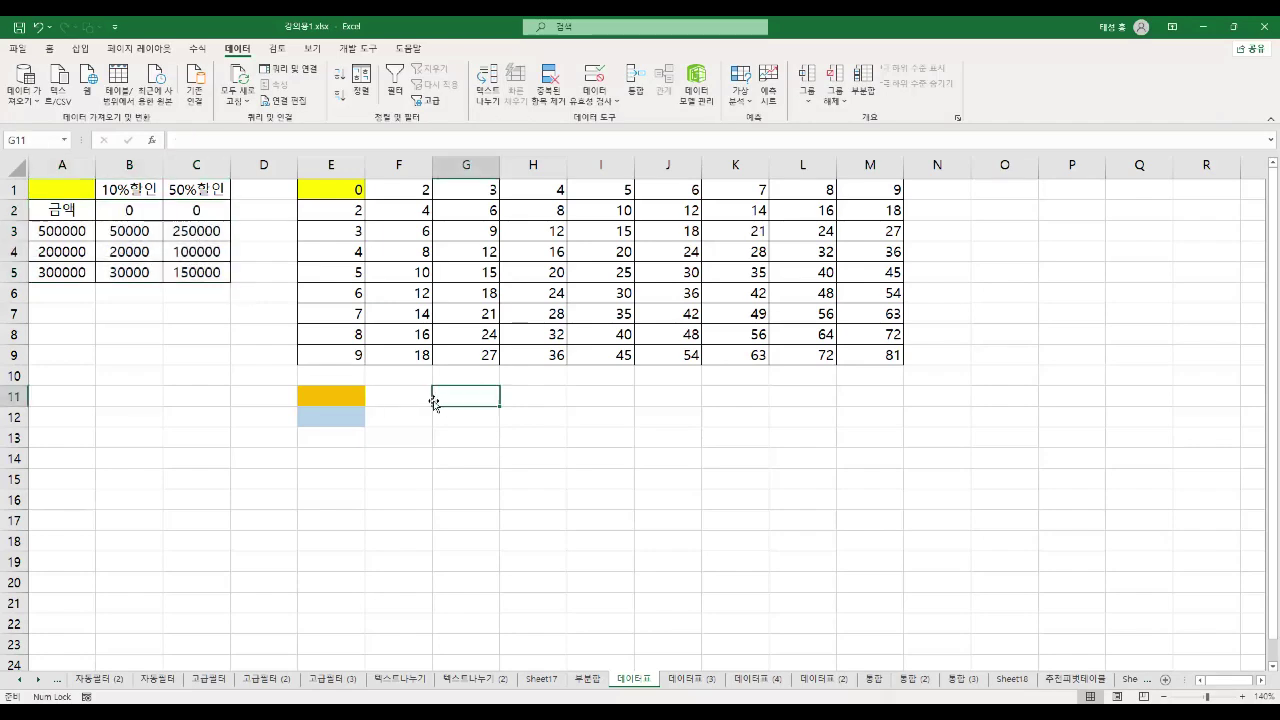
click(337, 197)
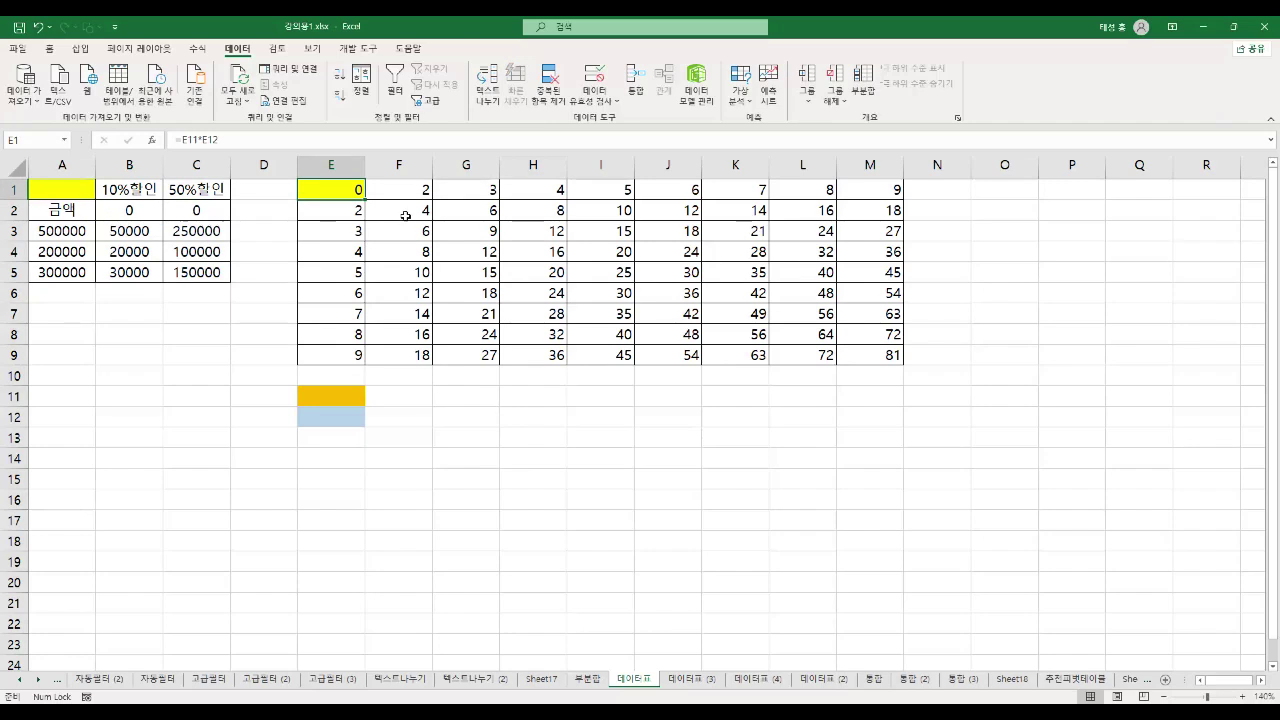
click(409, 214)
click(422, 192)
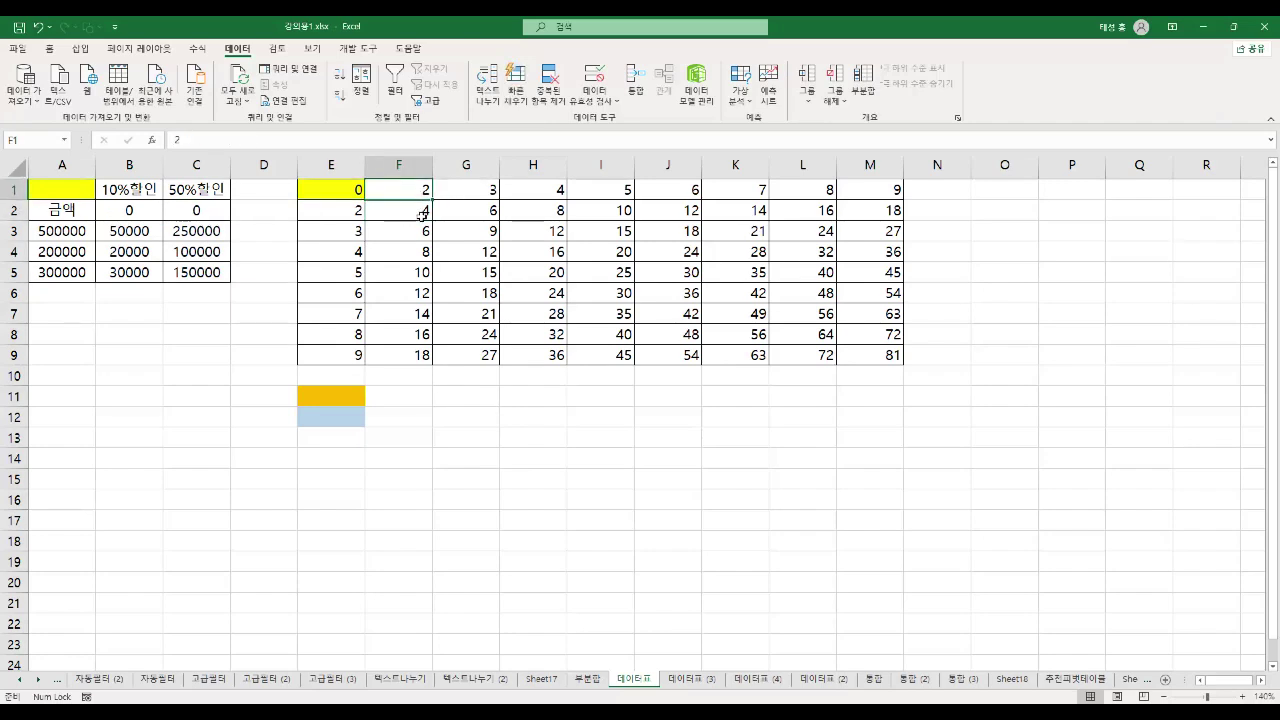
drag(420, 213, 844, 354)
key(Delete)
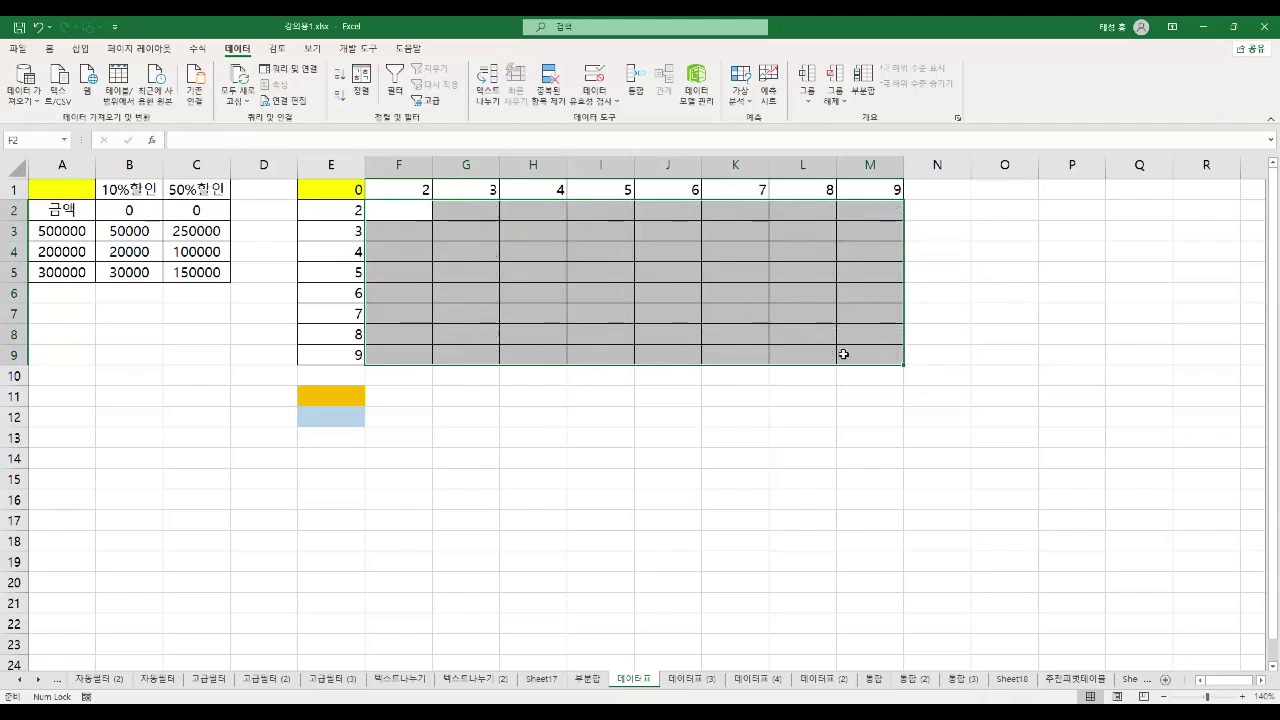
Step: Inspect the multiplication formula in cell E1 and the two colored cells it refers to
click(424, 212)
click(339, 190)
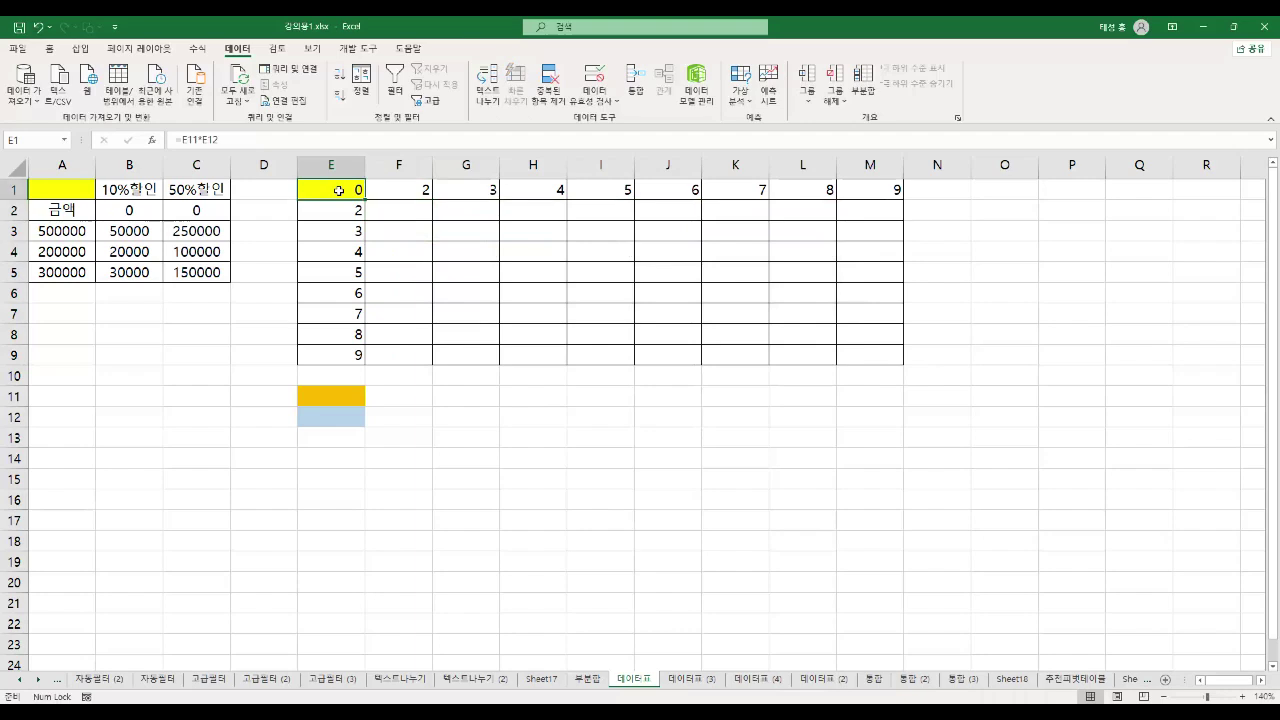
double_click(332, 196)
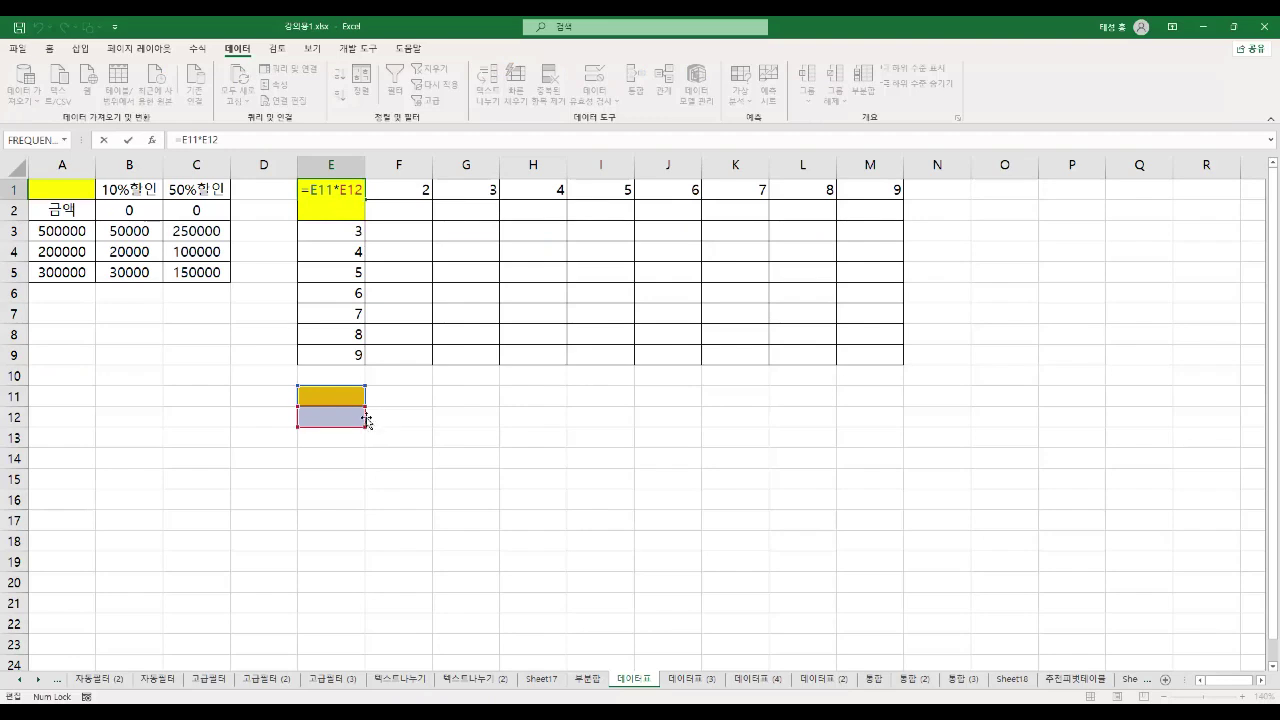
key(Return)
Step: Start a what-if 데이터 표 for the multiplication table range E1:M9
click(350, 190)
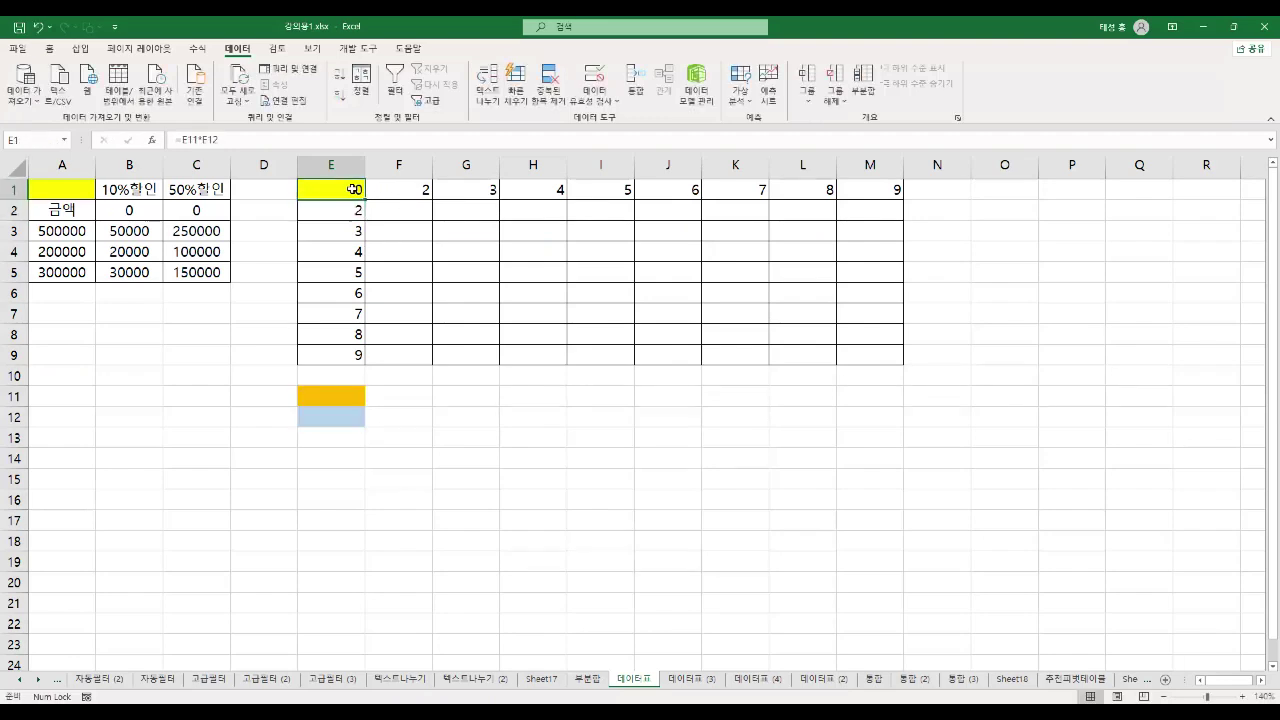
drag(350, 190, 863, 349)
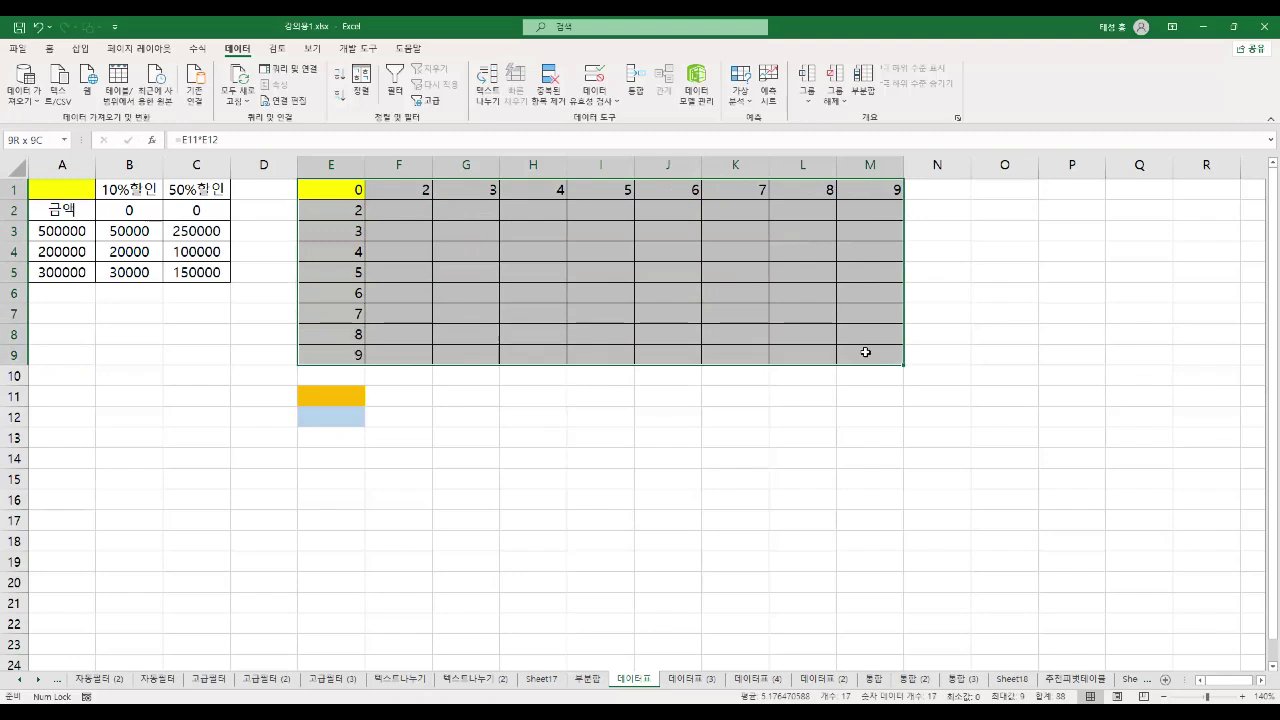
click(740, 90)
click(785, 160)
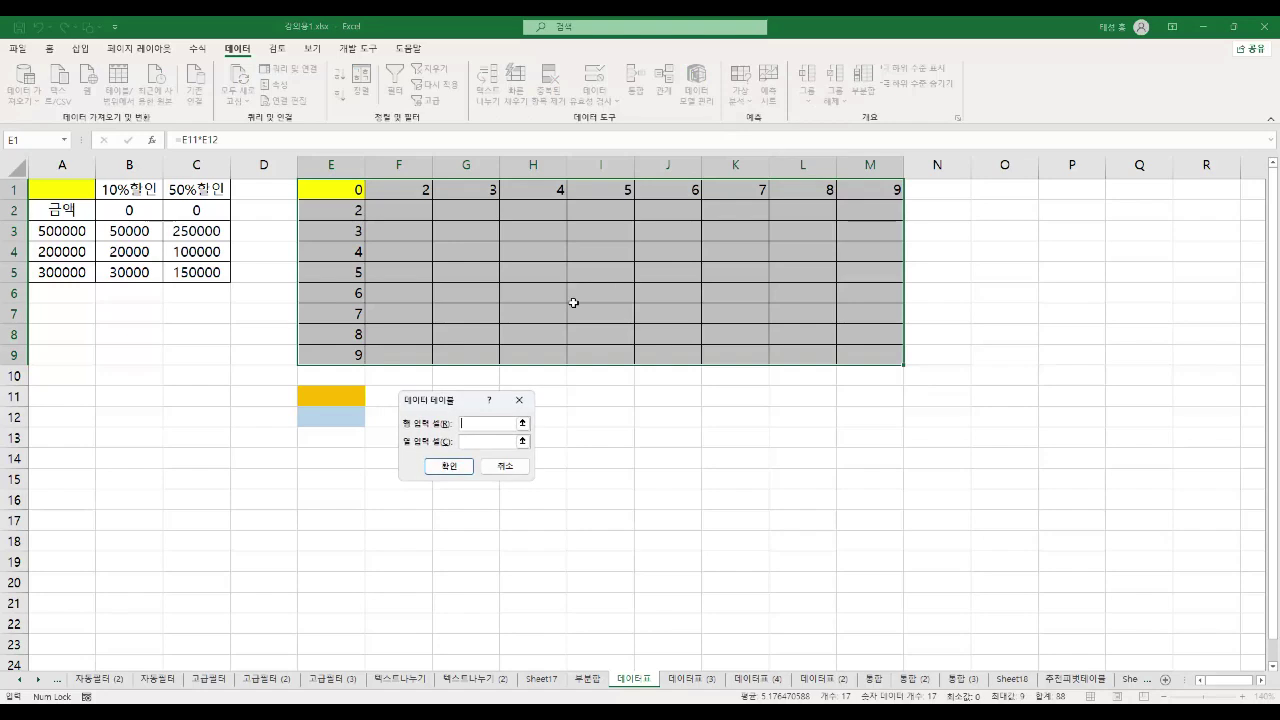
Step: Set the row input cell (행 입력 셀) to $E$11 and the column input cell (열 입력 셀) to $E$12, and create the data table
click(465, 447)
click(472, 423)
click(521, 424)
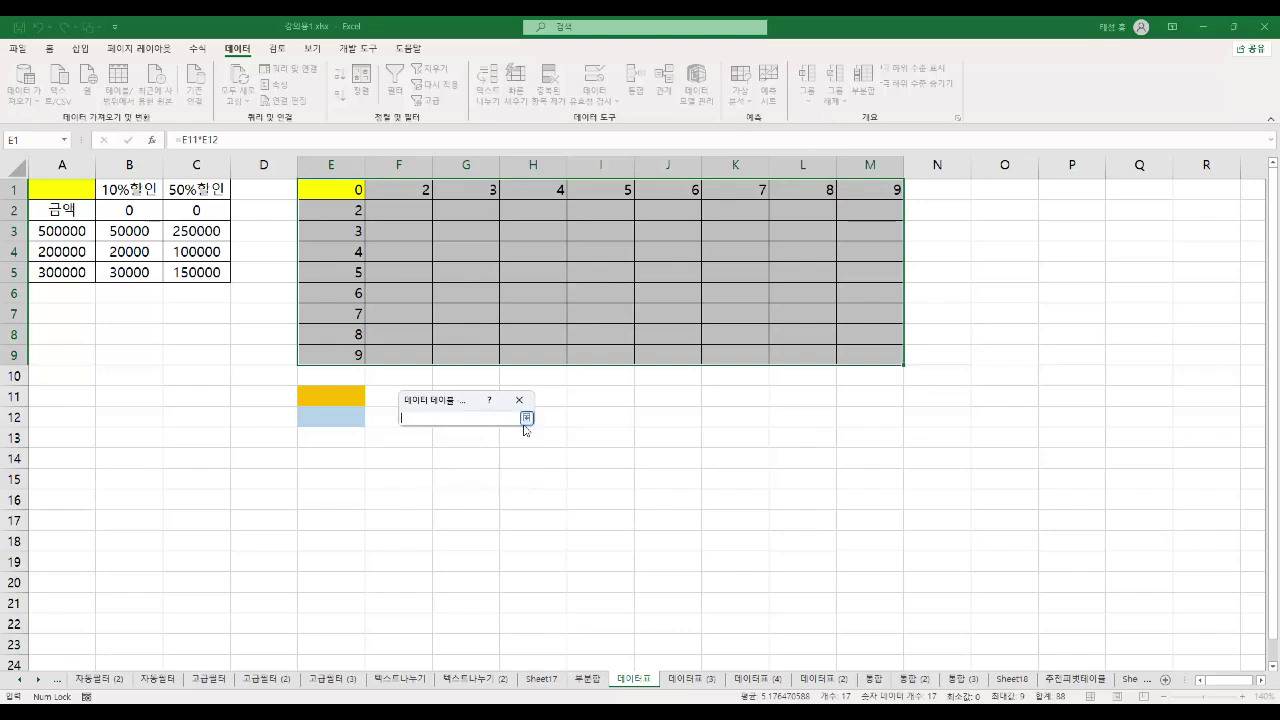
click(346, 398)
click(526, 417)
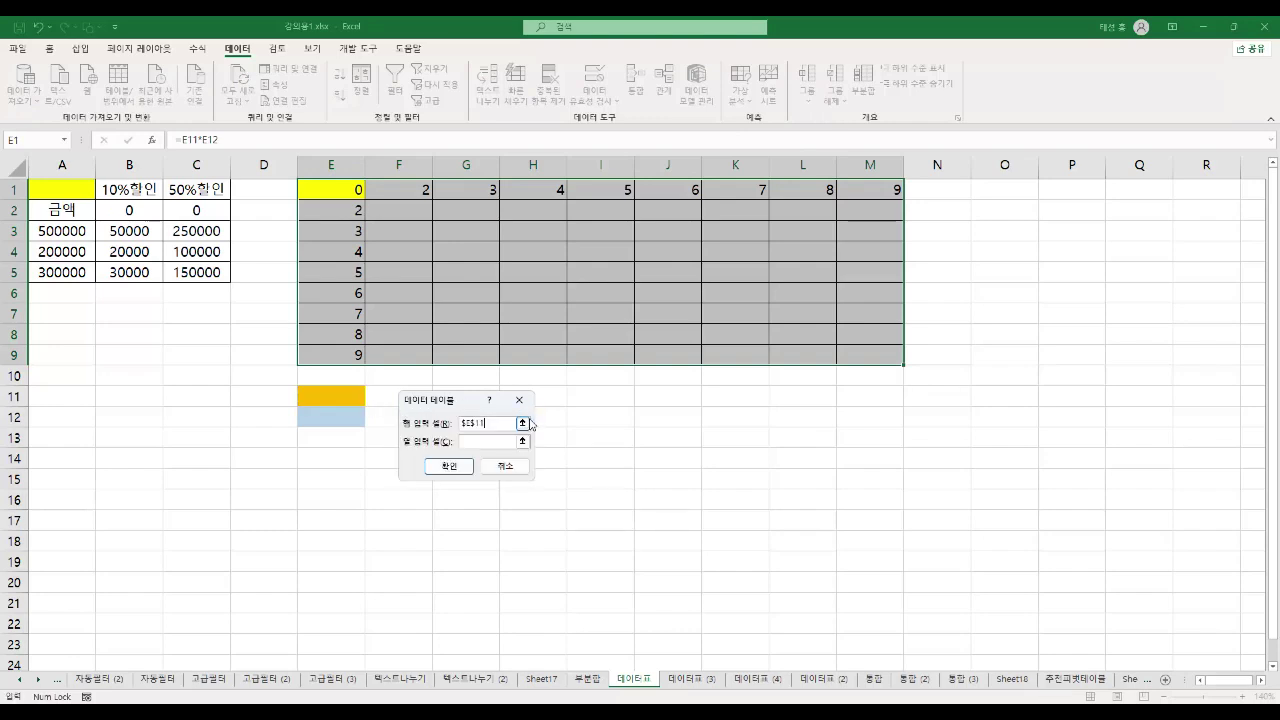
click(522, 442)
click(334, 420)
click(526, 417)
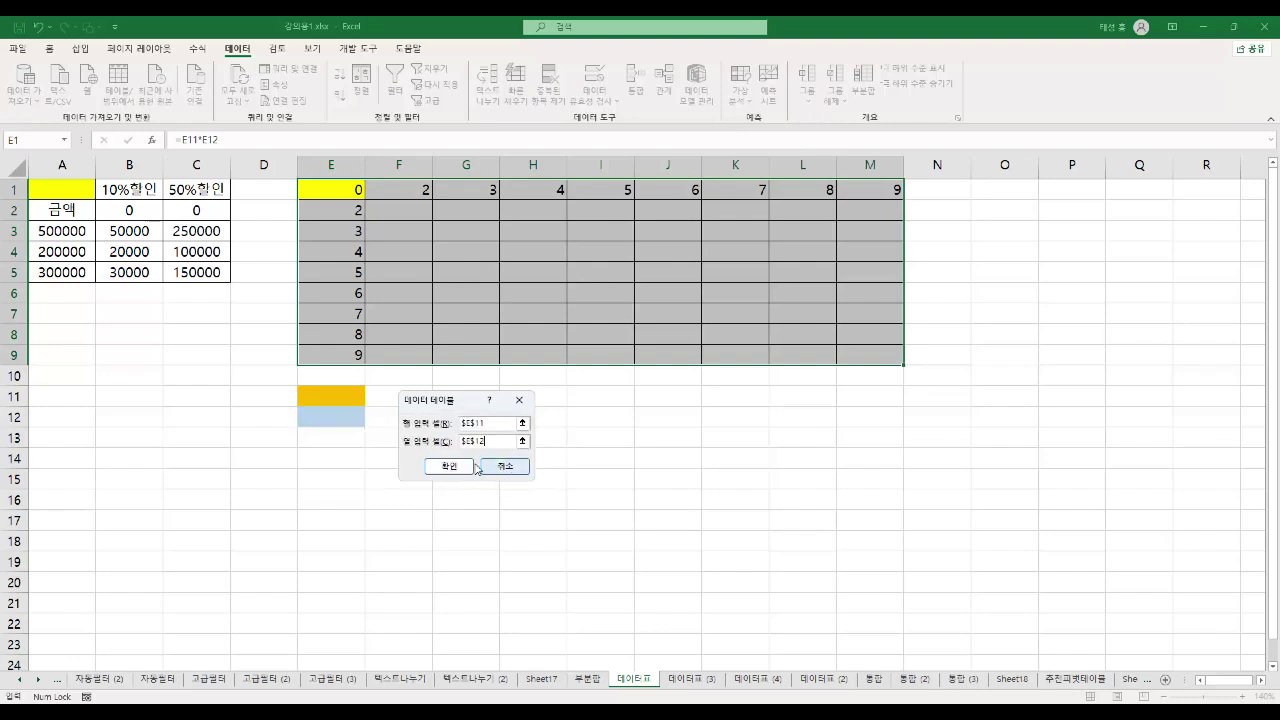
click(449, 467)
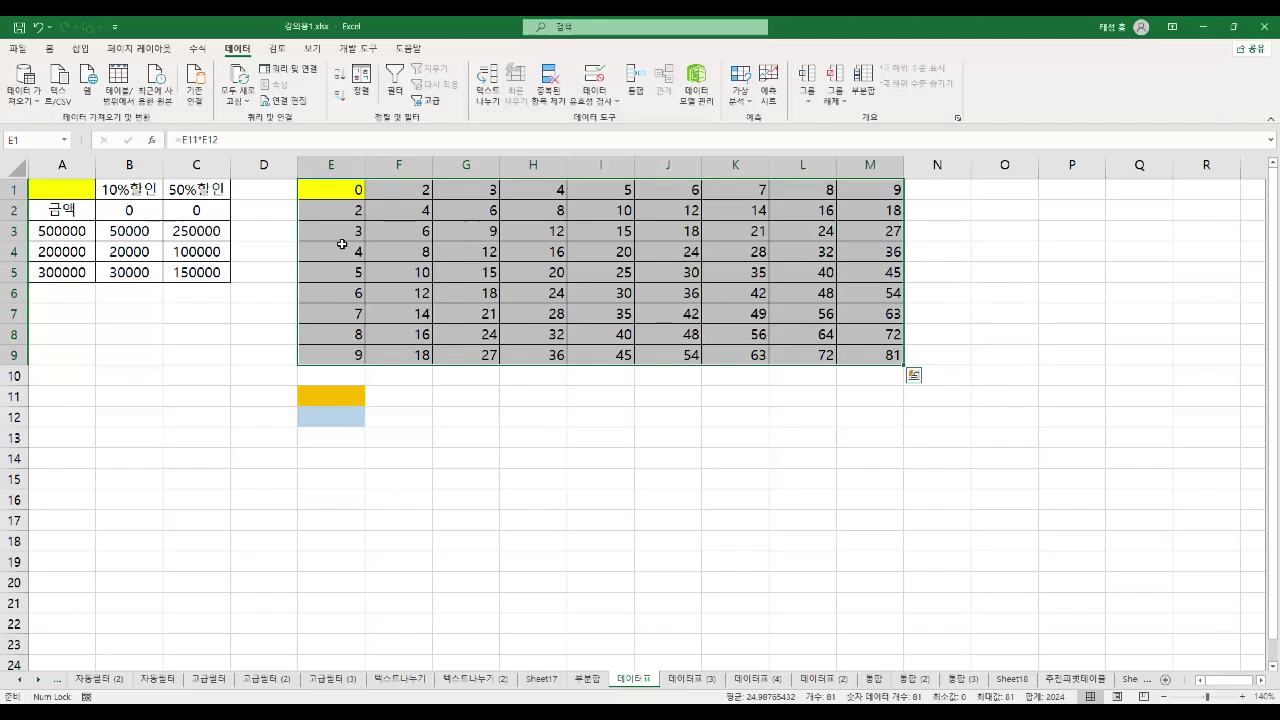
Step: Review the formula in E1 and cell A1, and highlight the TABLE formulas of result cells B3 and F2
double_click(357, 189)
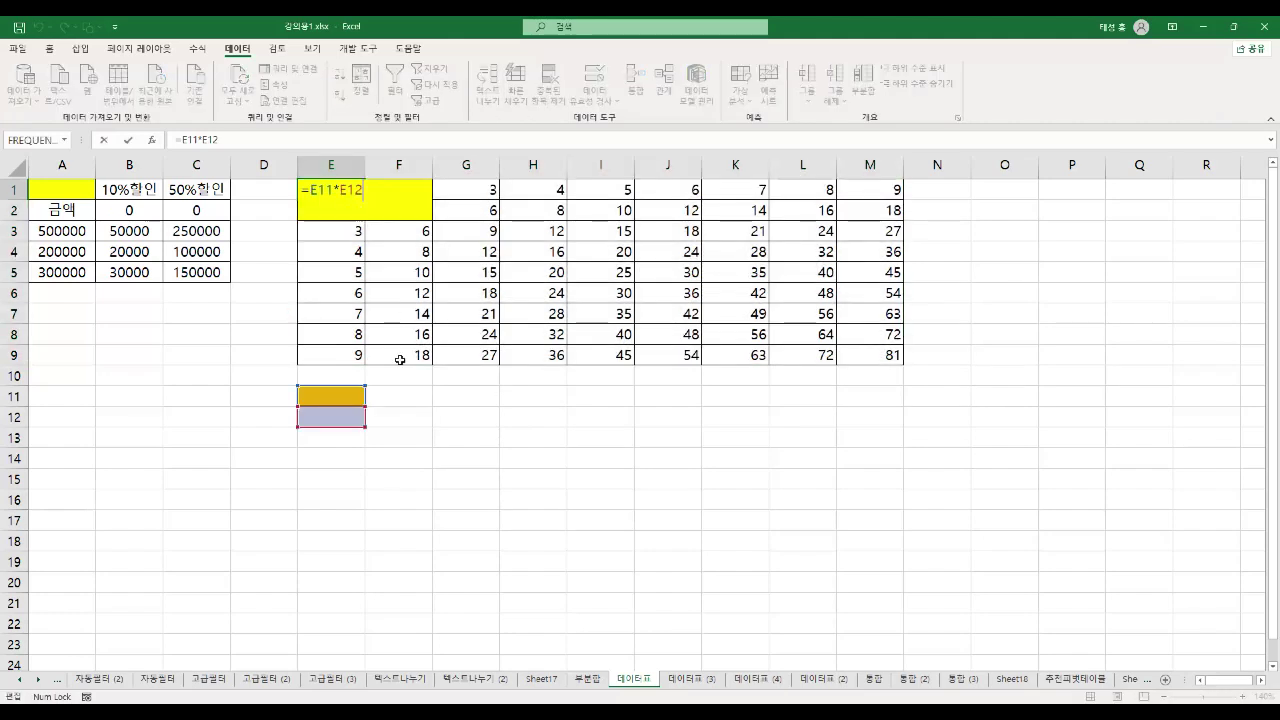
key(Escape)
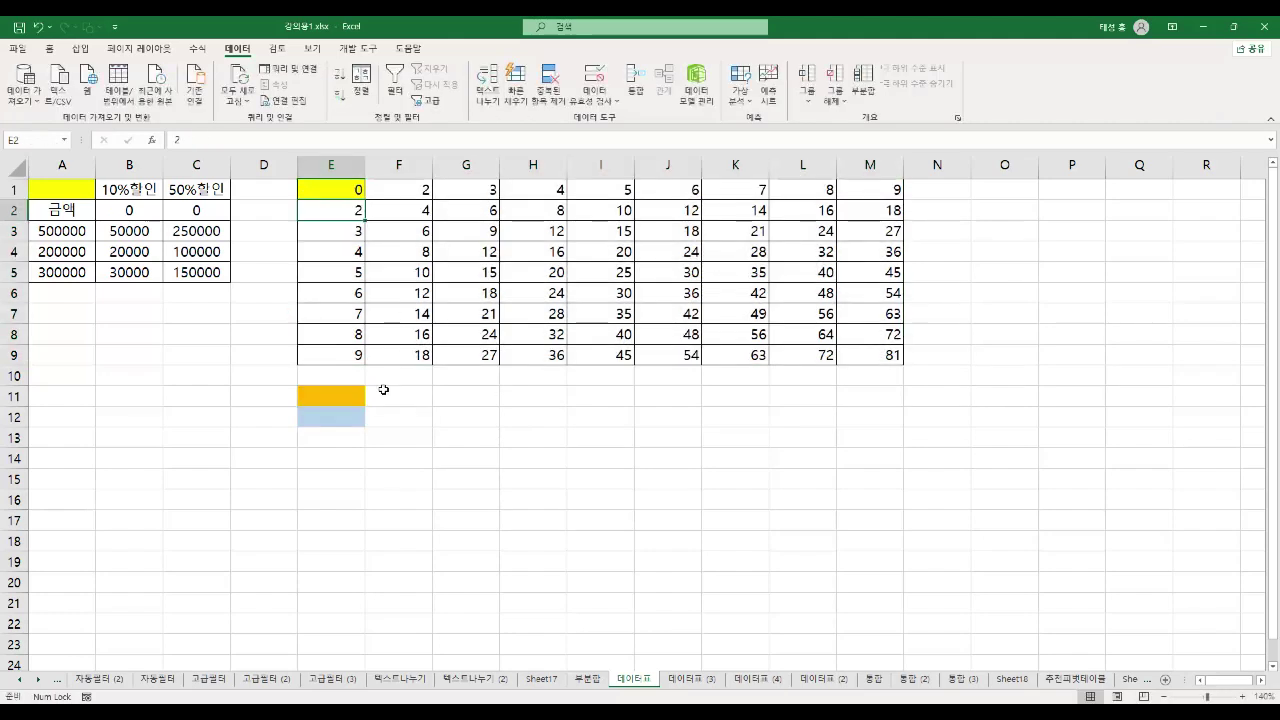
click(85, 195)
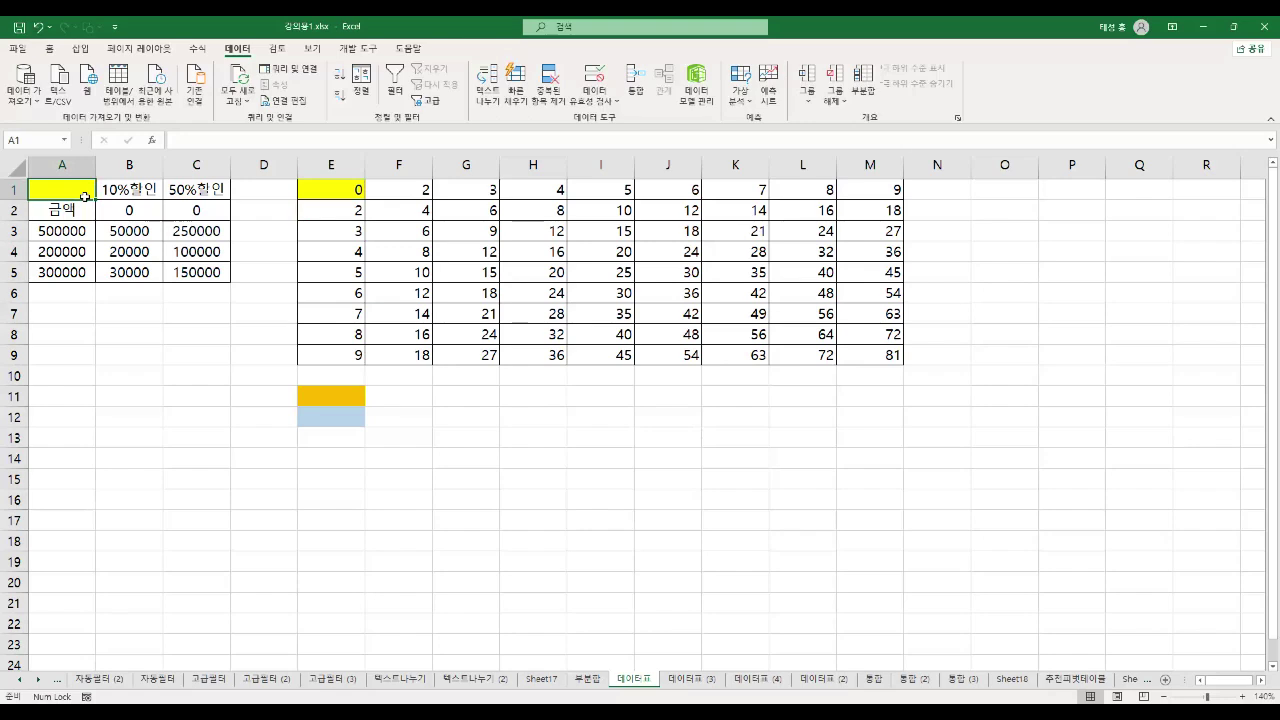
click(145, 231)
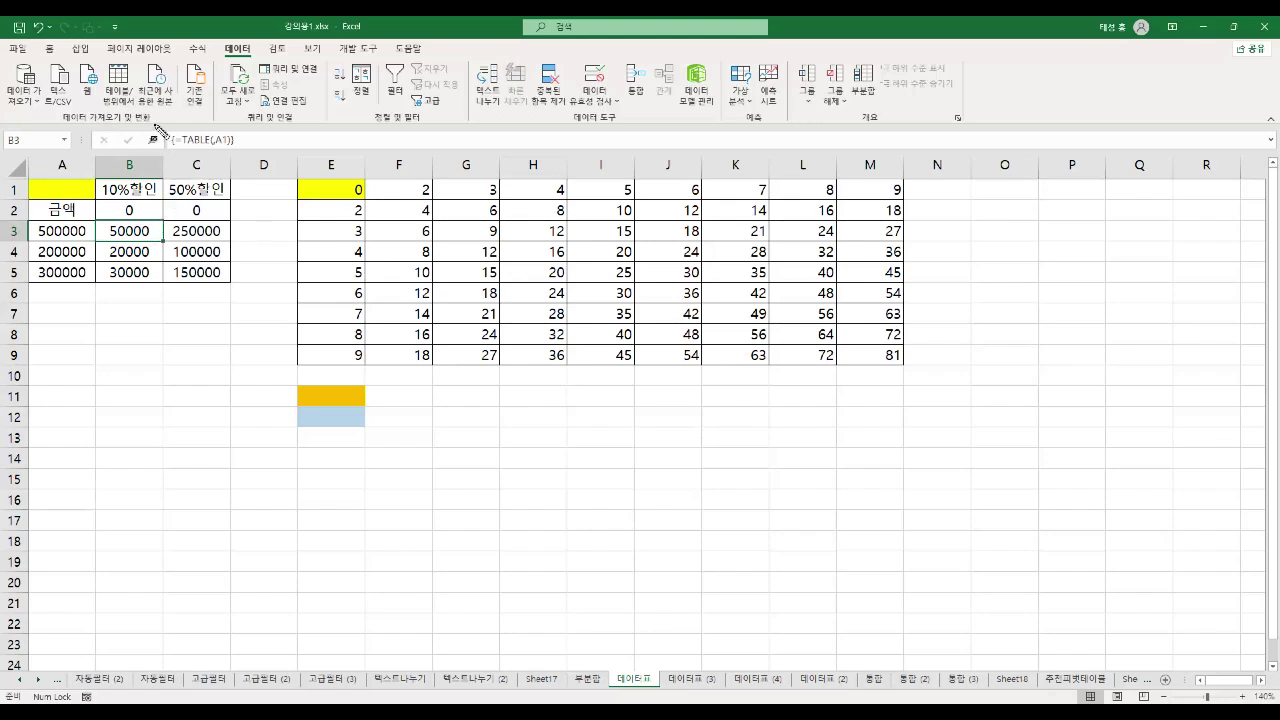
drag(183, 152, 268, 160)
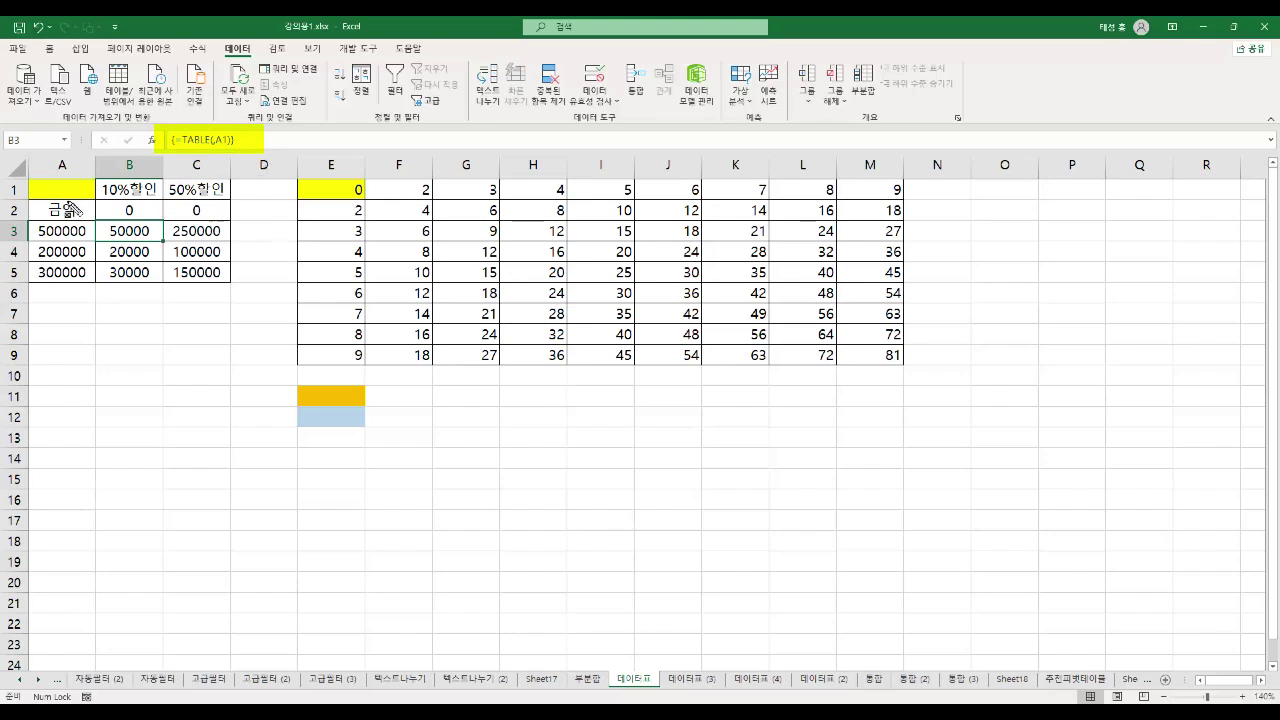
key(Escape)
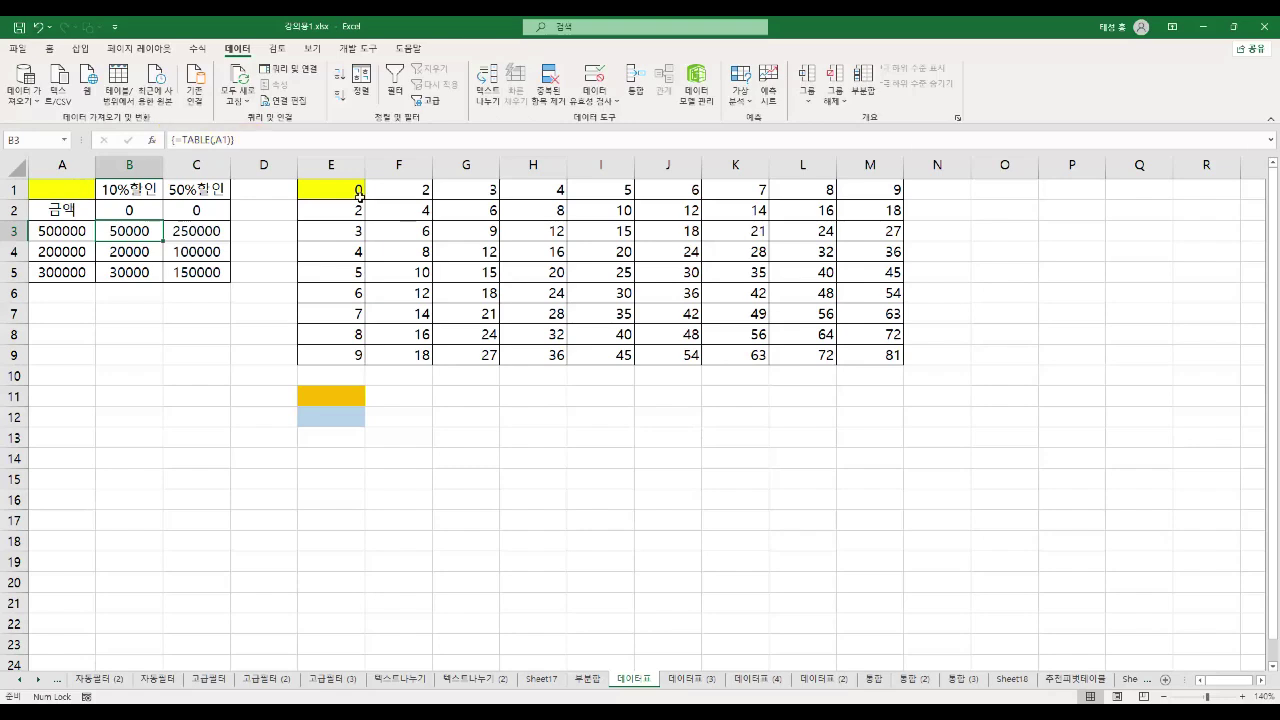
click(409, 213)
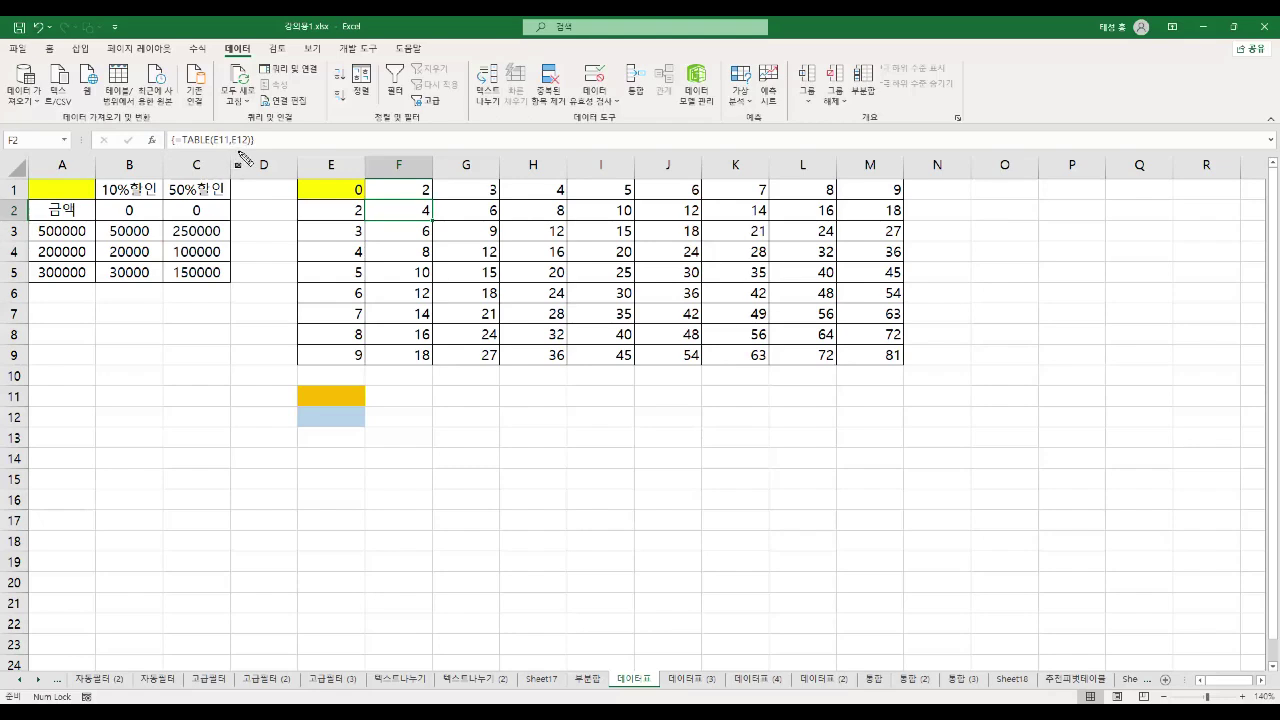
drag(157, 139, 263, 139)
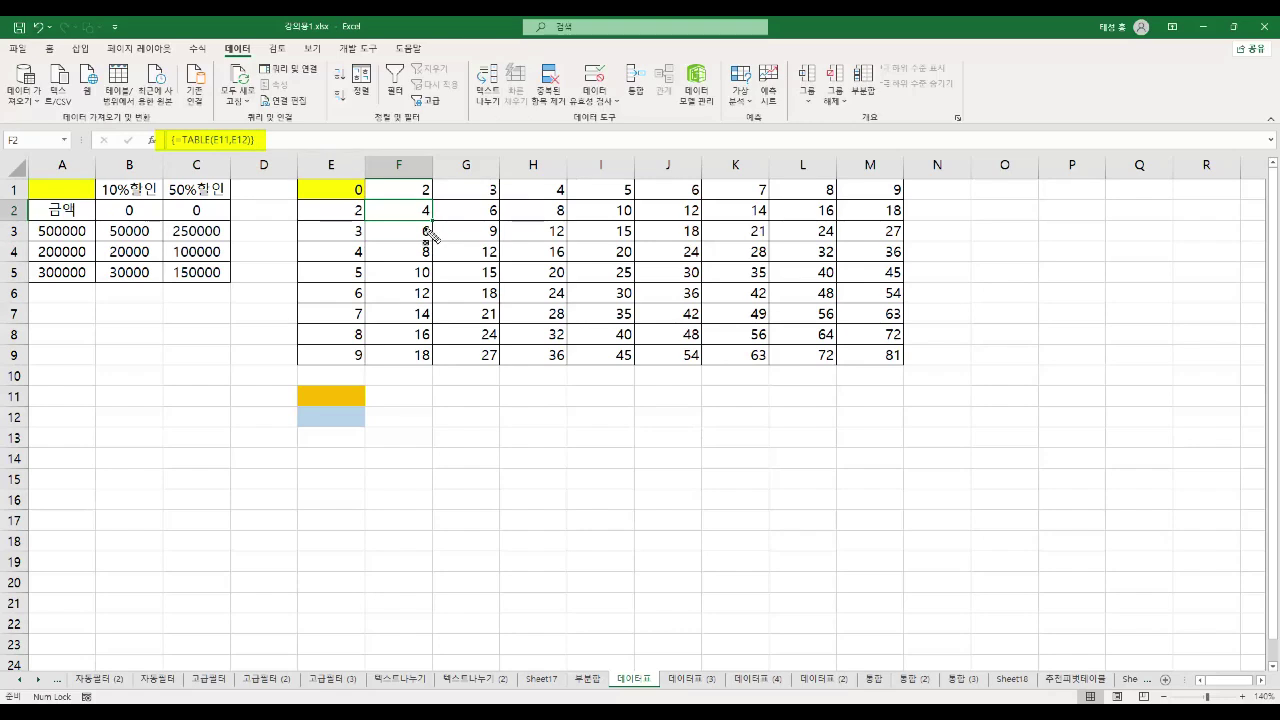
Step: Switch to the PDF textbook in Edge and highlight the heading 데이터 통합, the phrase 여러 데이터를 하나의 표로 집계, and 사용할 수 있는 함수
key(alt+Tab)
drag(70, 122, 228, 146)
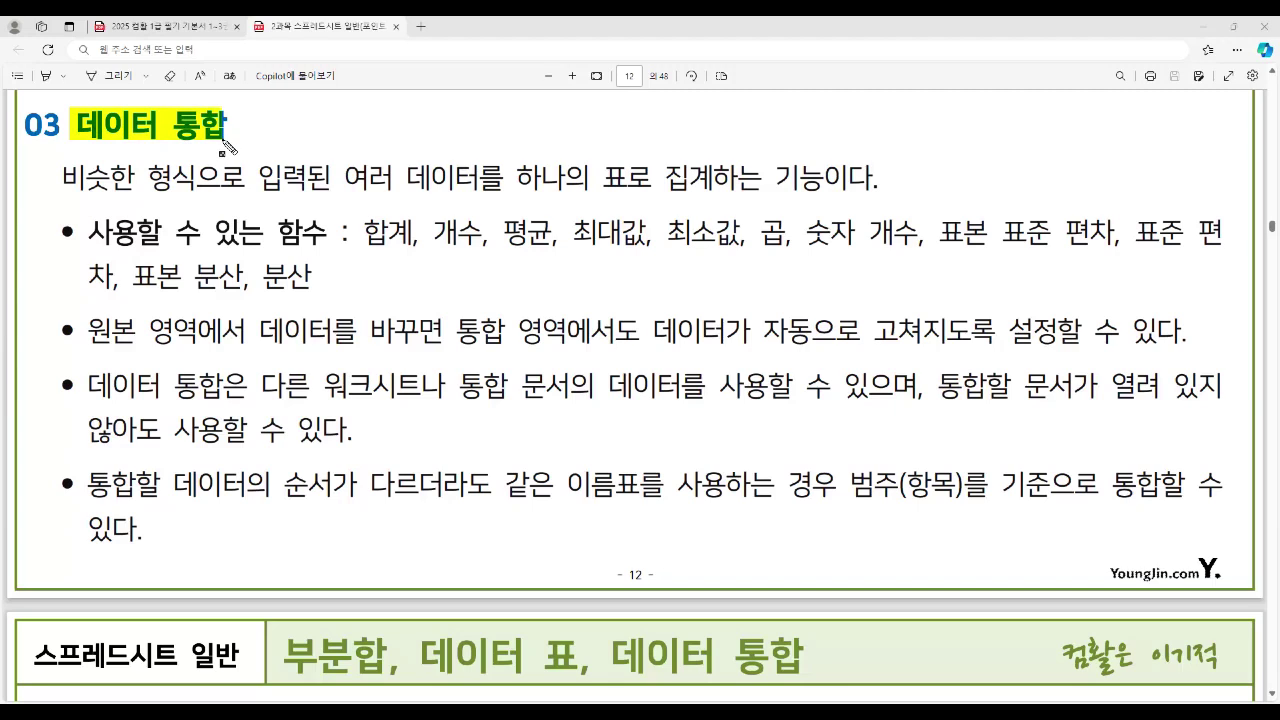
drag(342, 182, 710, 195)
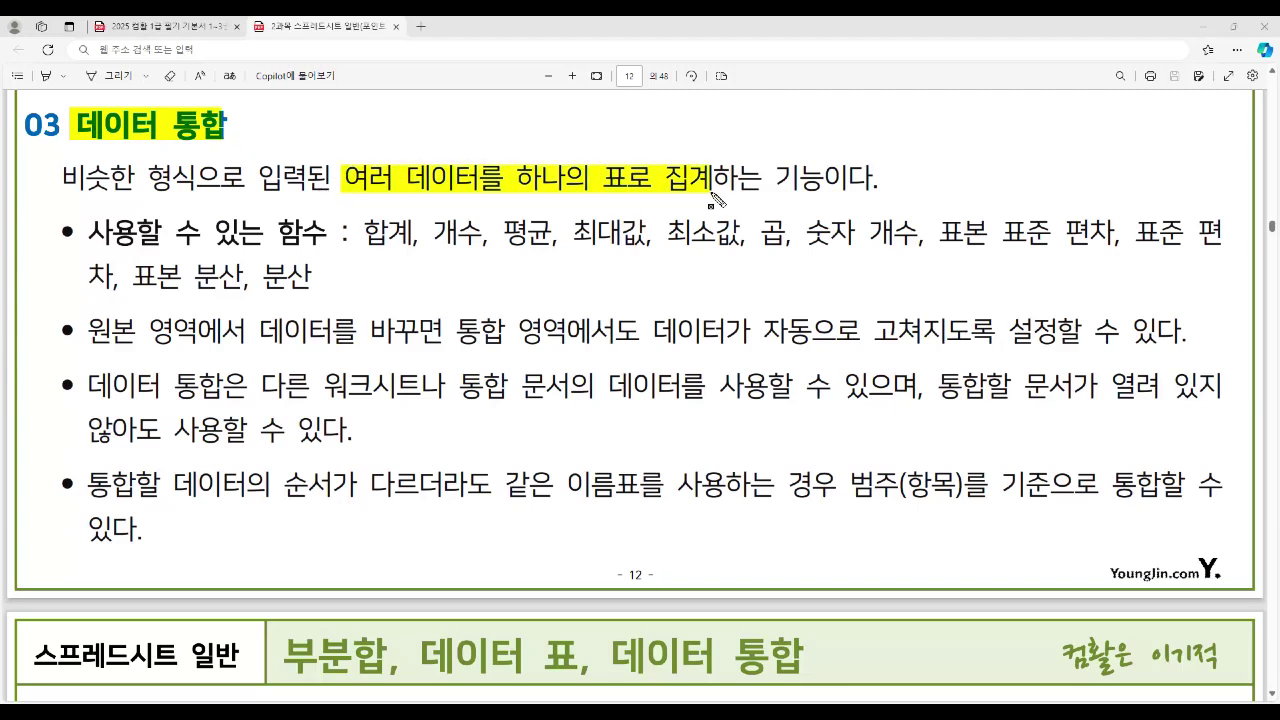
mouse_move(86, 226)
mouse_down()
mouse_move(266, 252)
mouse_move(328, 246)
mouse_up()
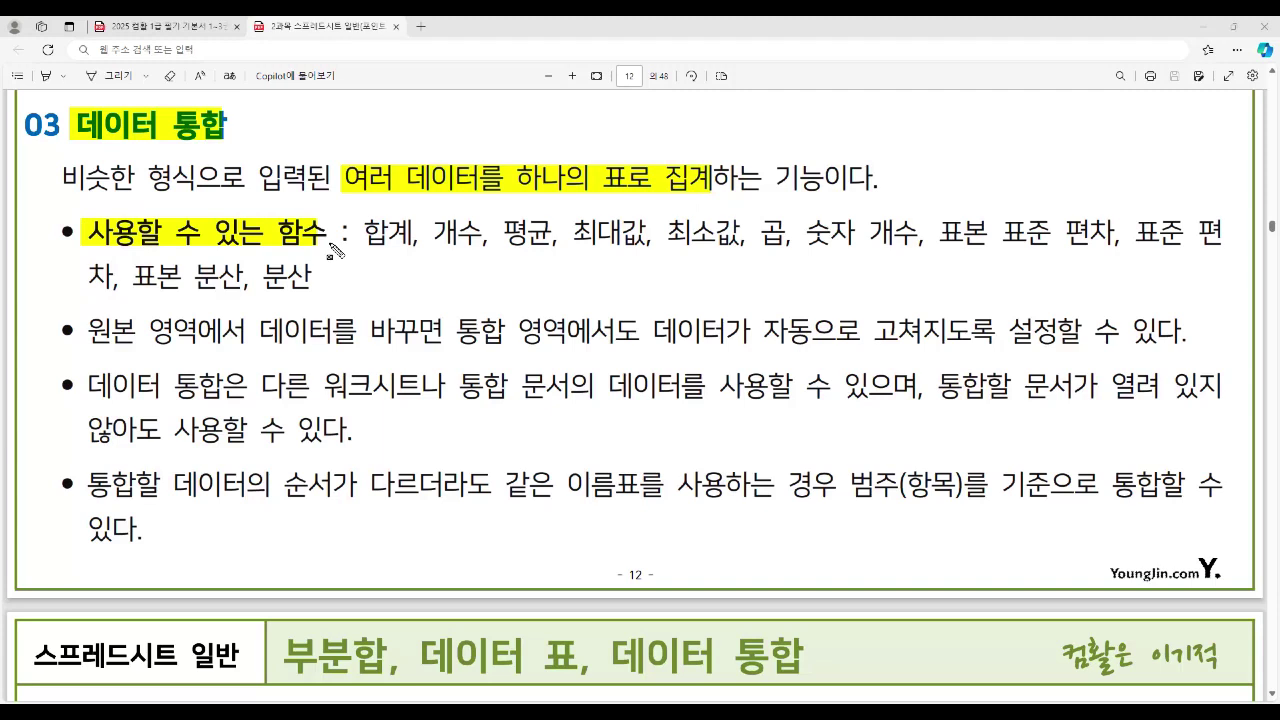